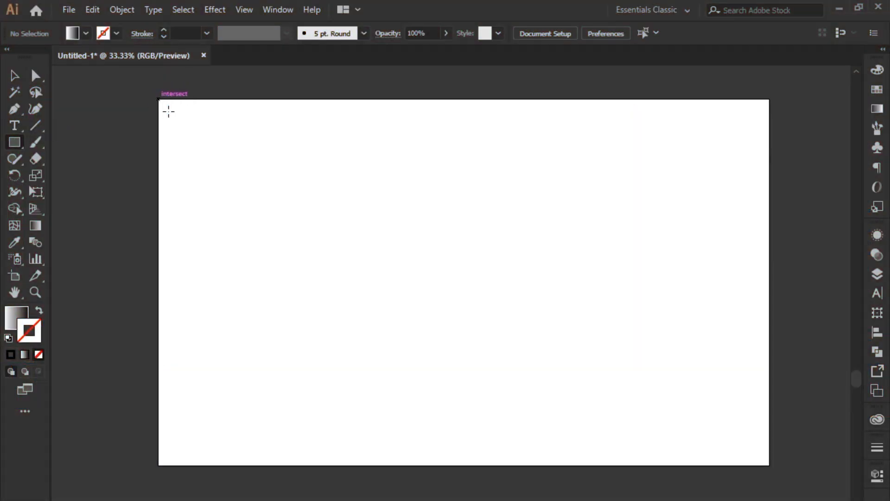
Step: Draw a 2000 × 1200 px artboard rectangle with a linear black-to-white gradient at 90°
left_click_drag(159, 100, 774, 474)
left_click(877, 108)
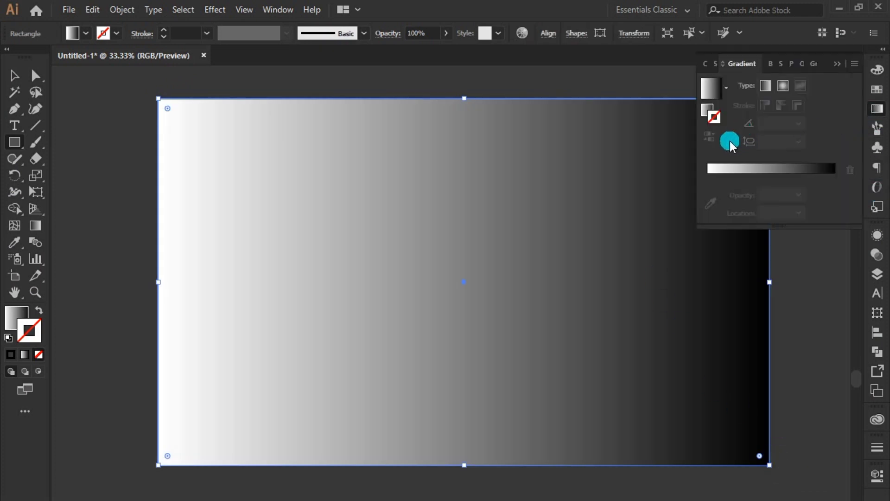
left_click(21, 320)
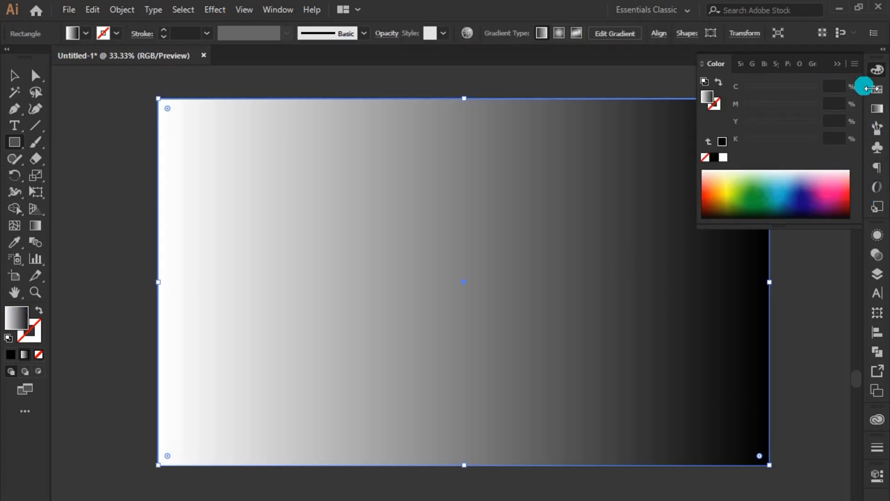
left_click(875, 110)
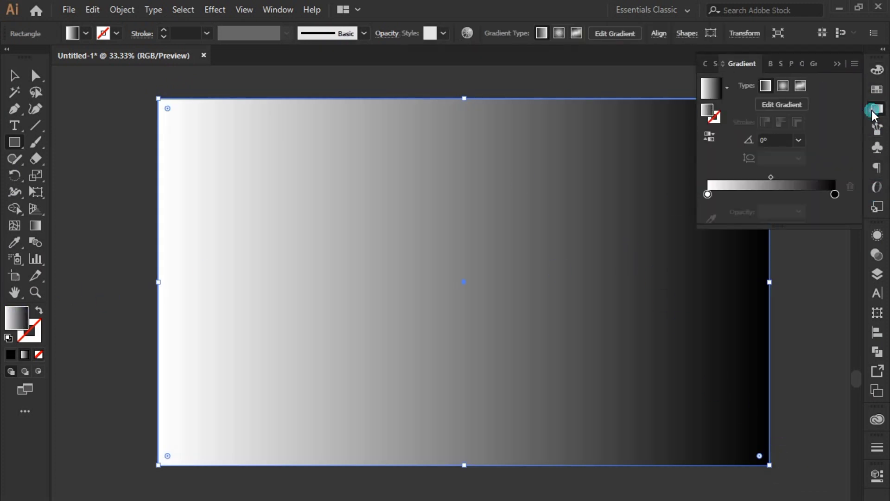
left_click(794, 144)
left_click(815, 201)
left_click(798, 141)
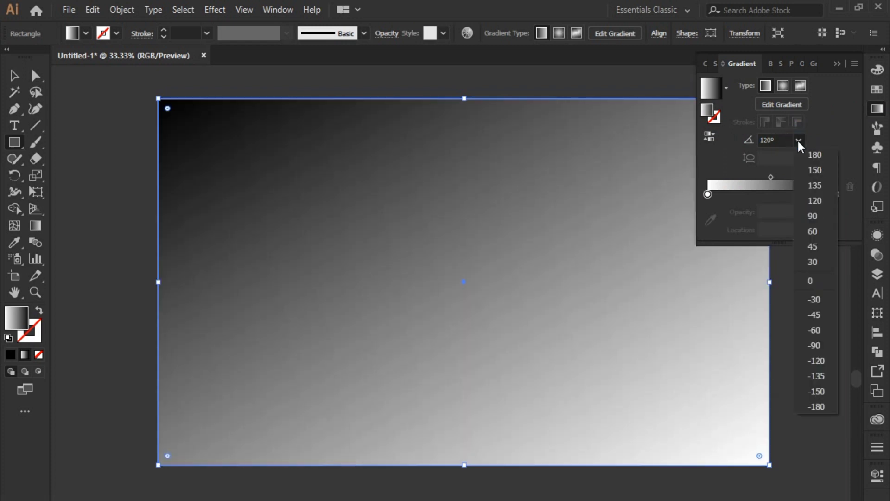
left_click(820, 217)
Step: Add a middle gradient stop and colour the stops red-orange, orange and pink
double_click(838, 194)
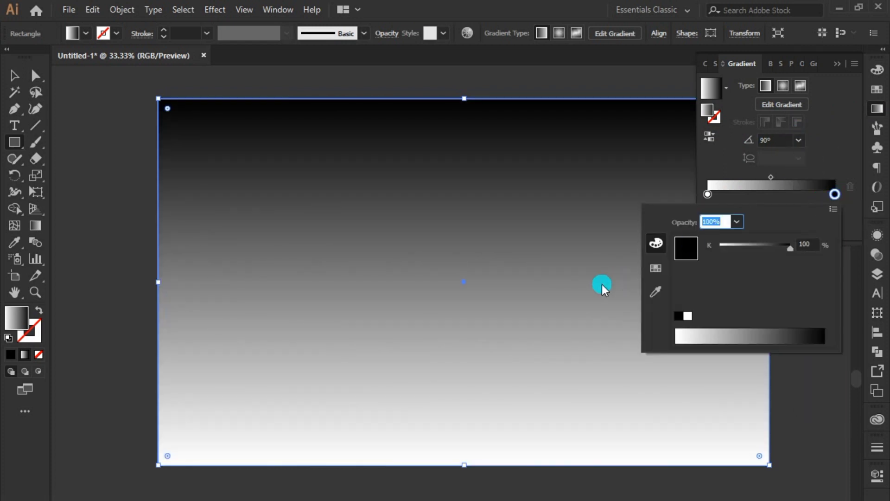
left_click(656, 268)
left_click(812, 248)
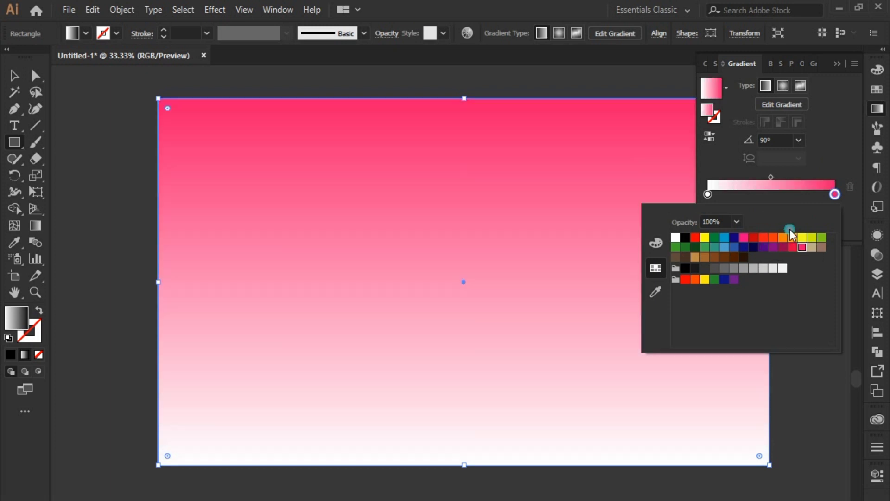
left_click(784, 195)
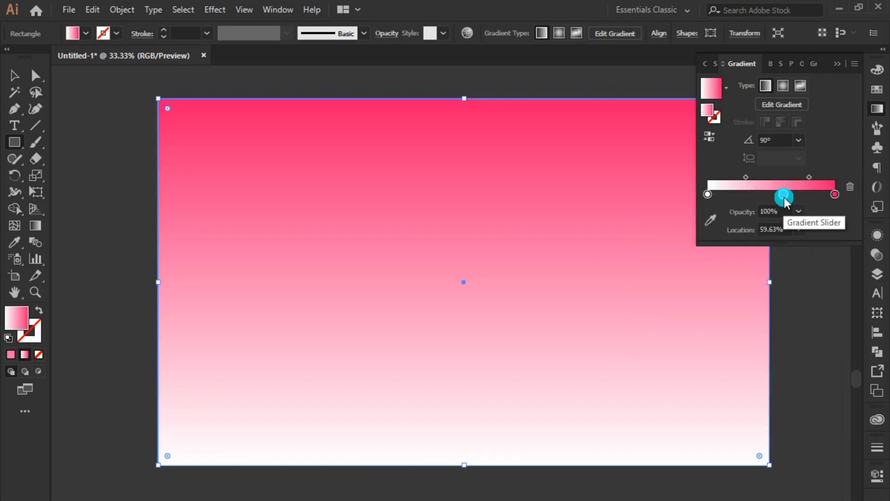
double_click(784, 195)
left_click(782, 238)
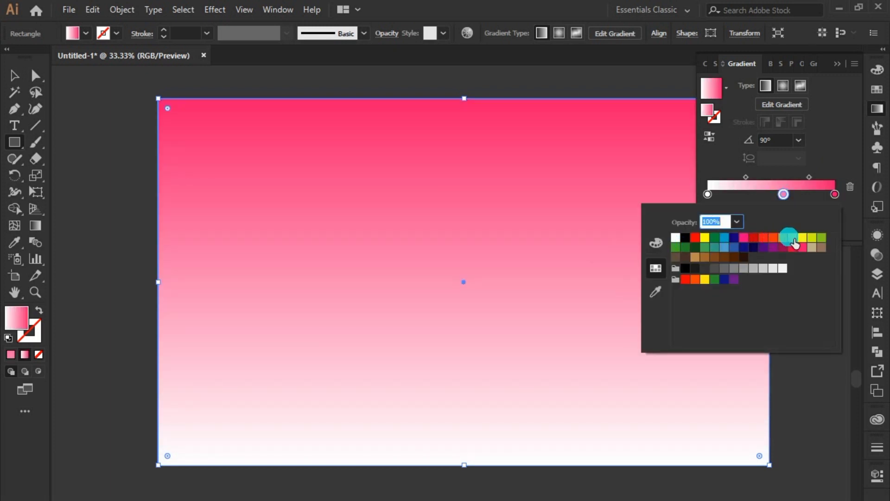
left_click(708, 194)
double_click(709, 194)
left_click(764, 238)
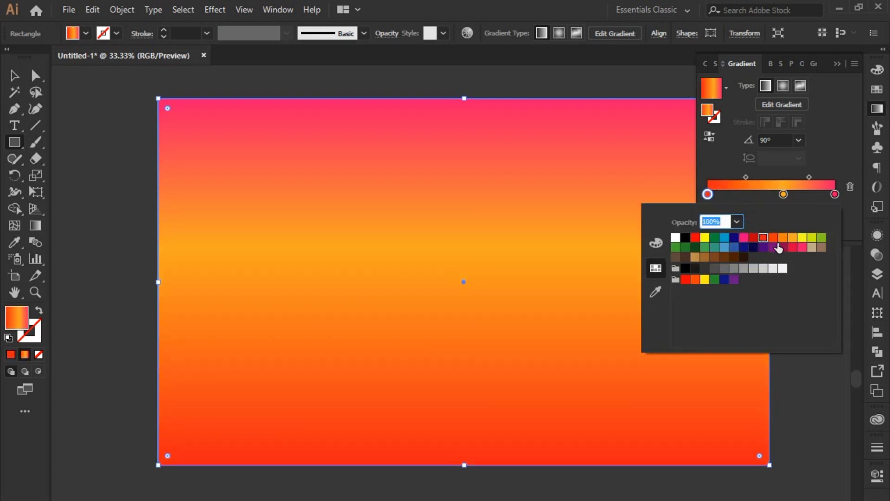
Step: Brighten the middle stop's orange and mute the right stop to a dusty pink
left_click(783, 195)
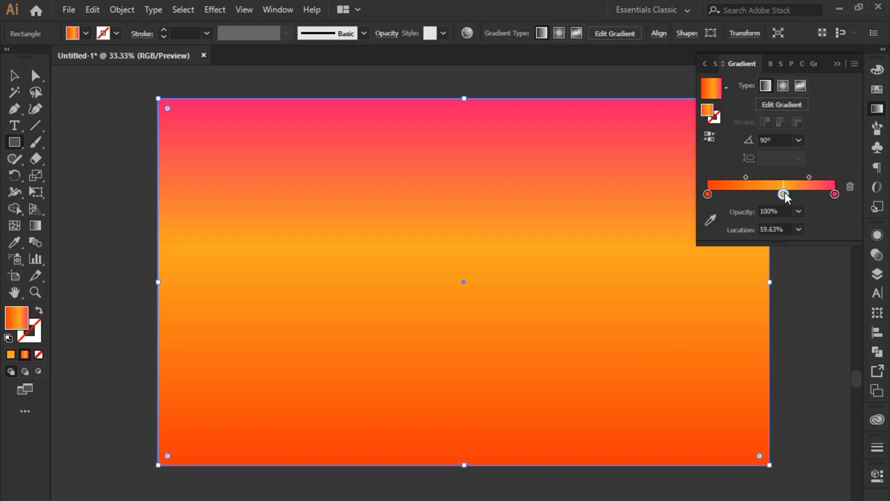
double_click(784, 195)
left_click(783, 237)
left_click(830, 204)
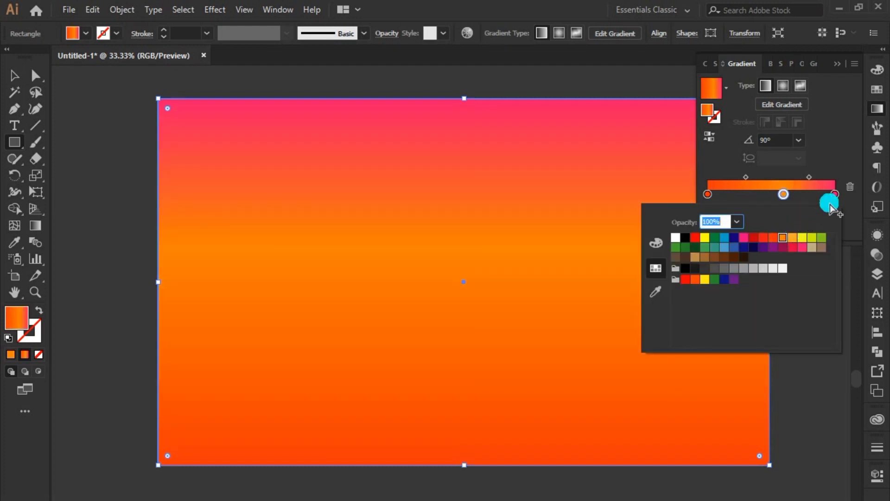
double_click(835, 194)
left_click(803, 237)
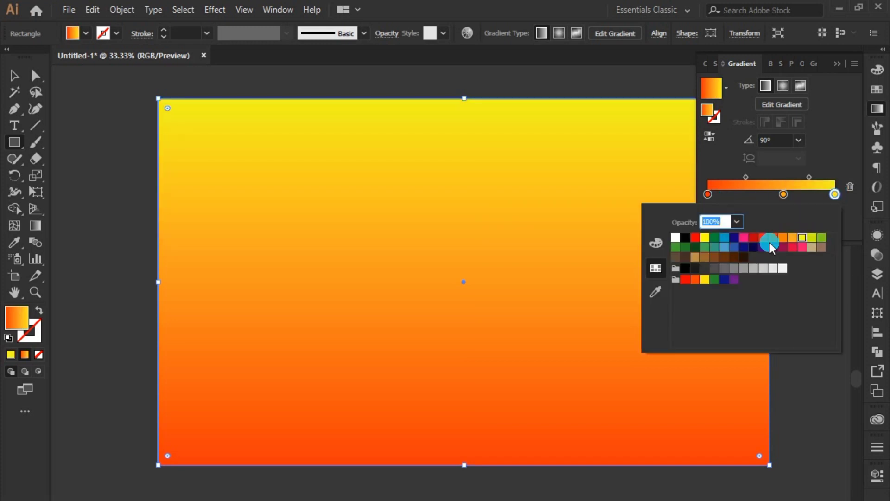
left_click(796, 246)
left_click(656, 243)
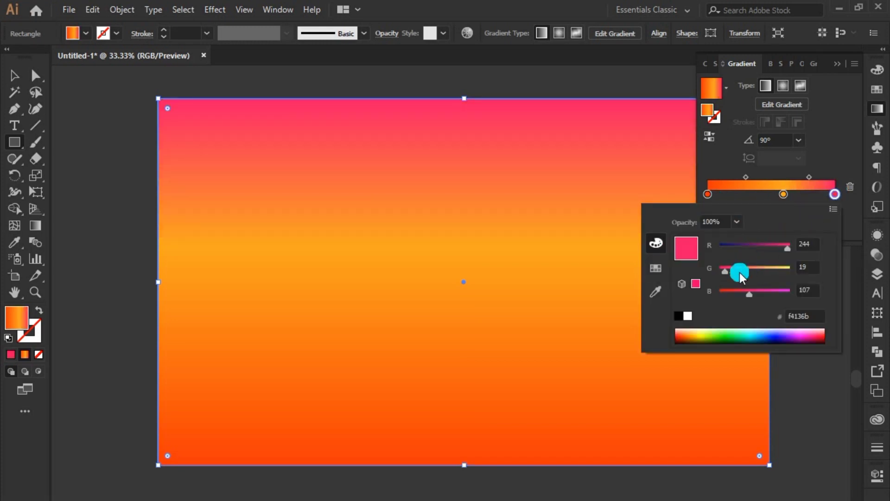
mouse_move(740, 272)
left_mouse_down()
mouse_move(765, 269)
mouse_move(738, 297)
left_mouse_up()
left_click(757, 293)
Step: Adjust the middle orange tone and warm the right stop to pale gold
left_click(784, 194)
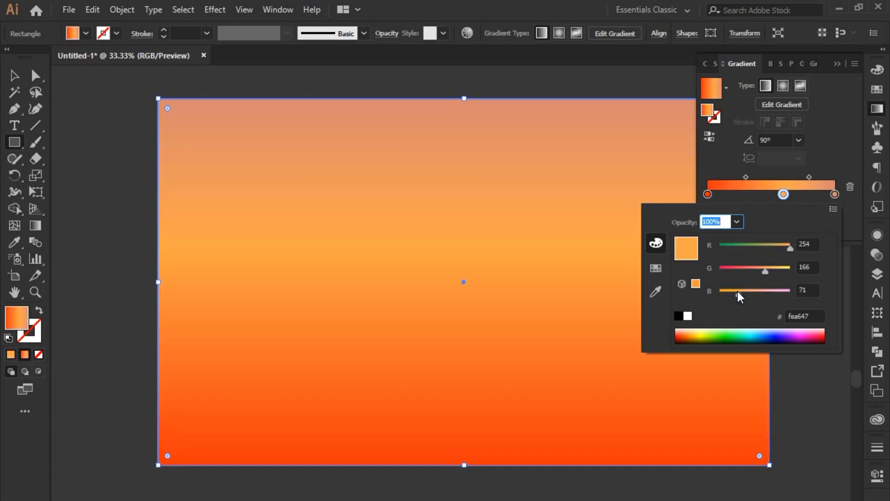
left_click(752, 268)
left_click(835, 193)
double_click(835, 194)
left_click_drag(761, 268, 769, 269)
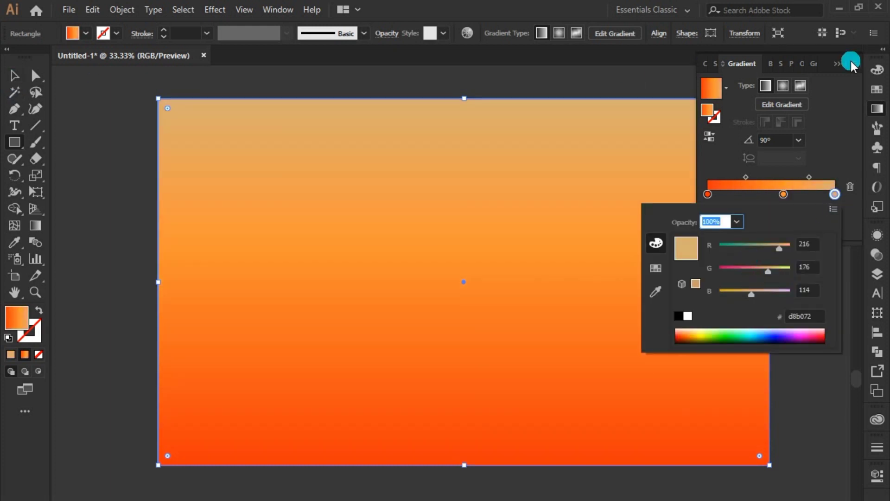
left_click(851, 62)
left_click(174, 200)
Step: Redraw the gradient on the canvas to run vertically from top to bottom
left_click(40, 225)
key("ctrl+minus")
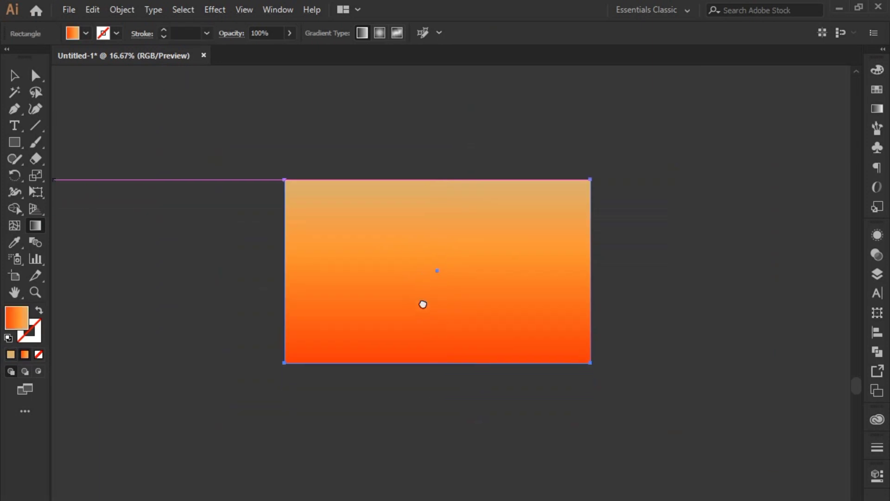
mouse_move(427, 148)
left_mouse_down()
mouse_move(428, 418)
mouse_move(447, 142)
left_mouse_up()
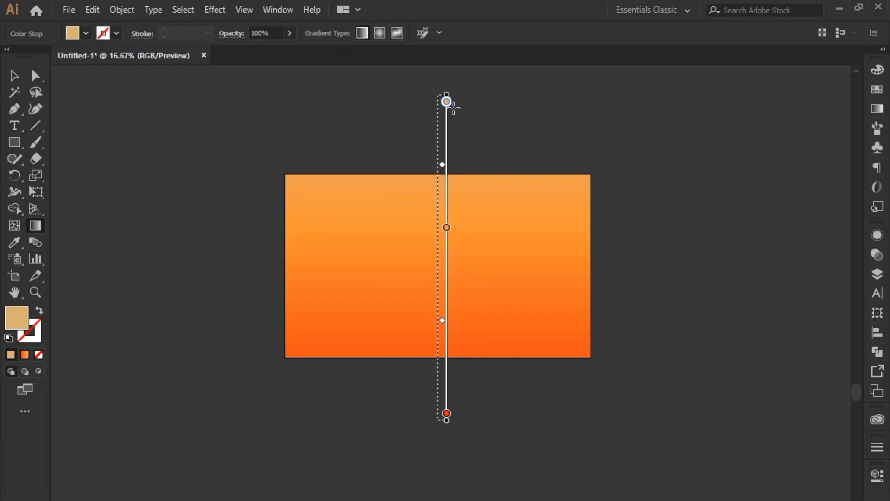
key("v")
left_click(171, 175)
key("ctrl+plus")
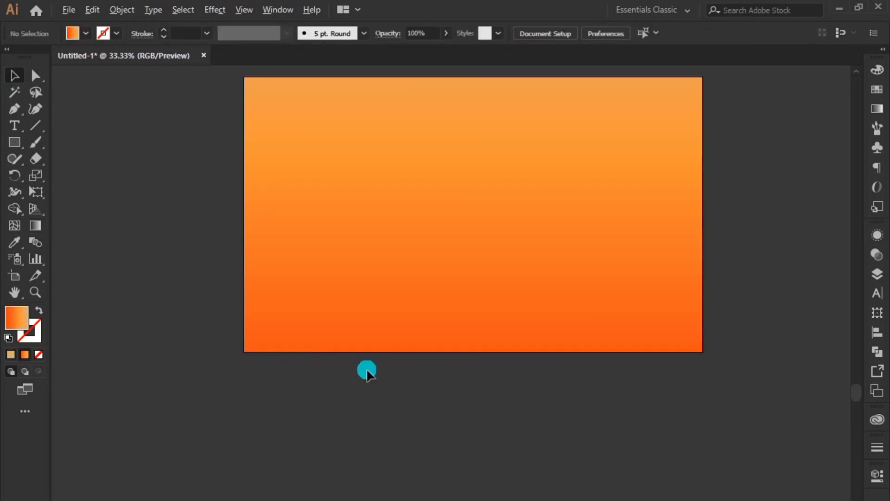
Step: Draw a thin rectangle bar along the bottom edge of the artboard
key("ctrl+minus")
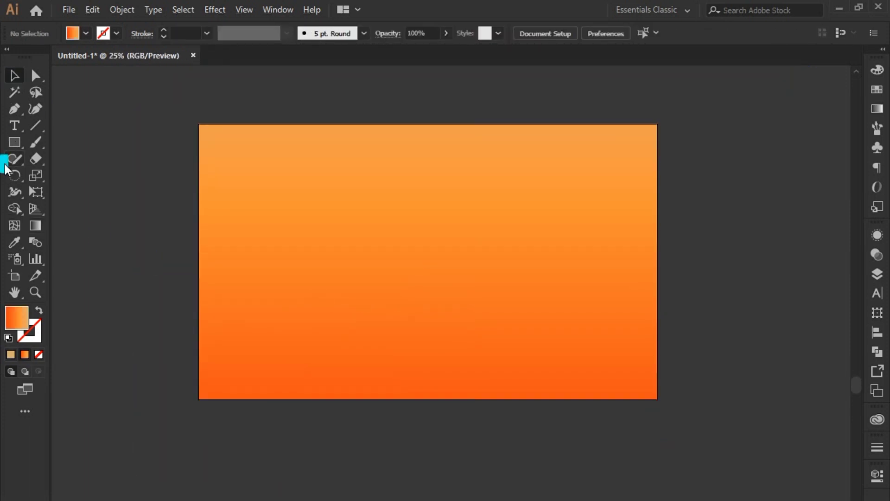
left_click_drag(198, 342, 658, 399)
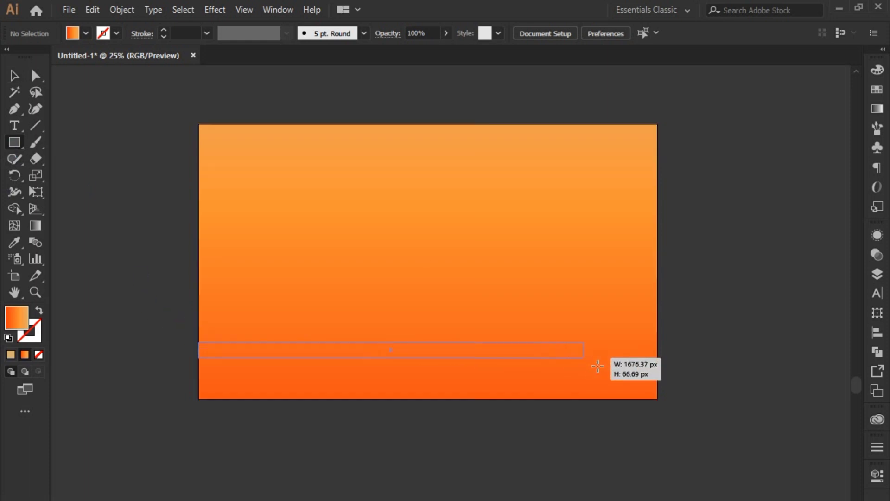
double_click(13, 327)
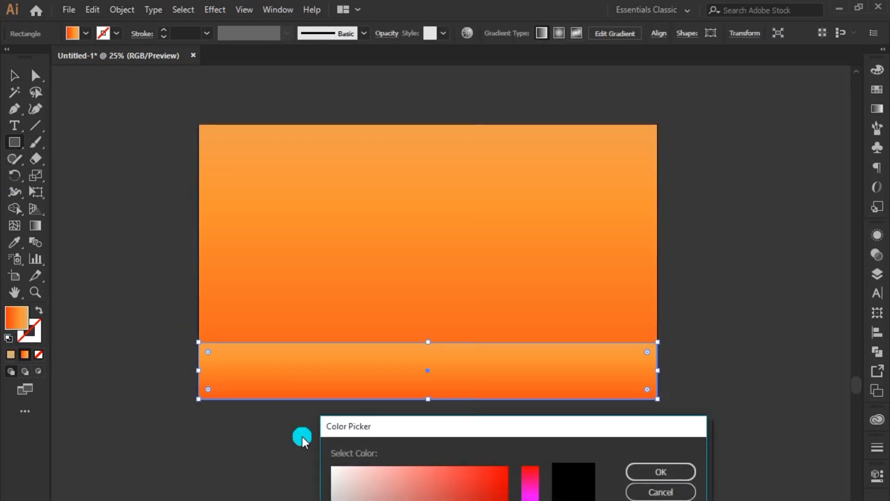
left_click_drag(396, 431, 399, 161)
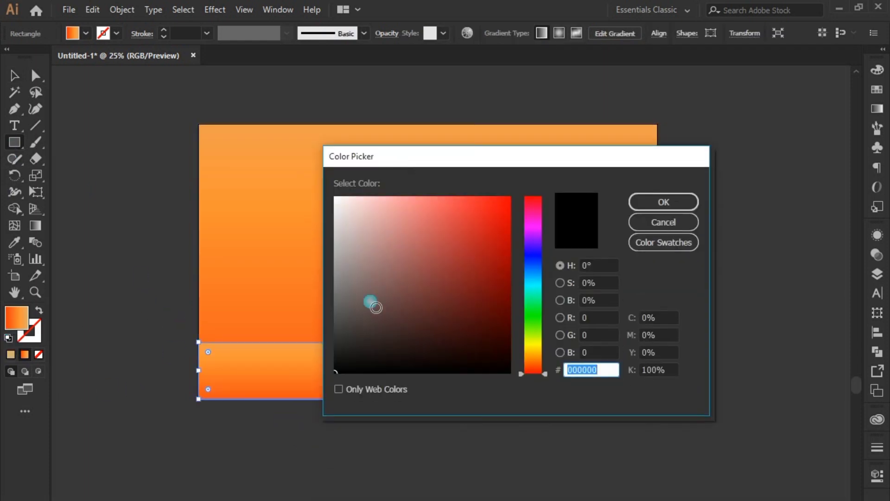
left_click(665, 208)
Step: Fill the bottom bar with solid black (000000)
left_click(10, 354)
double_click(14, 320)
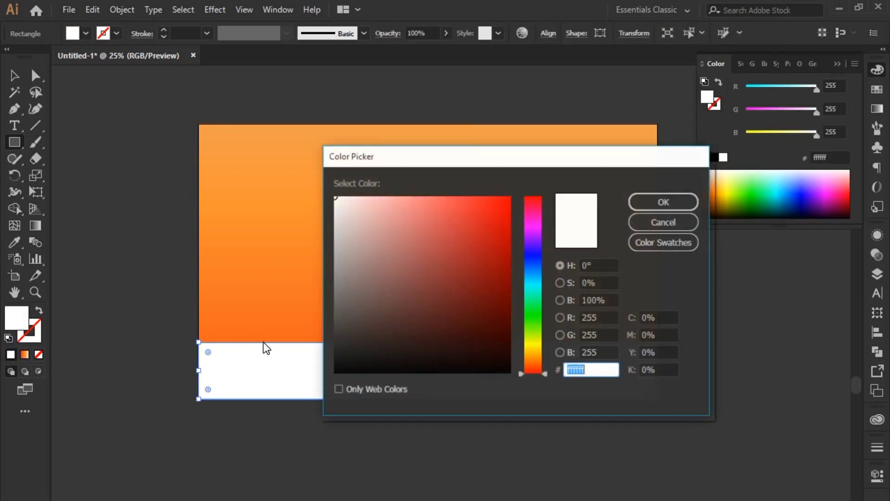
type("000000")
left_click(665, 201)
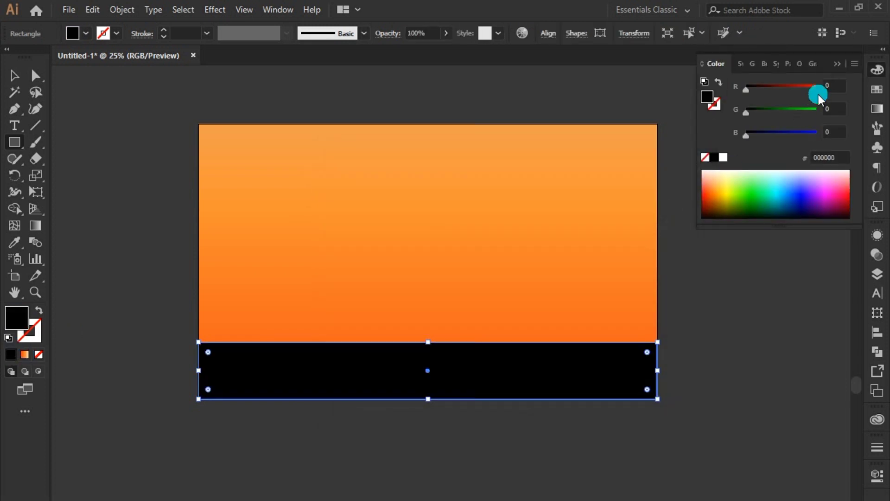
left_click(433, 390)
left_click(455, 370)
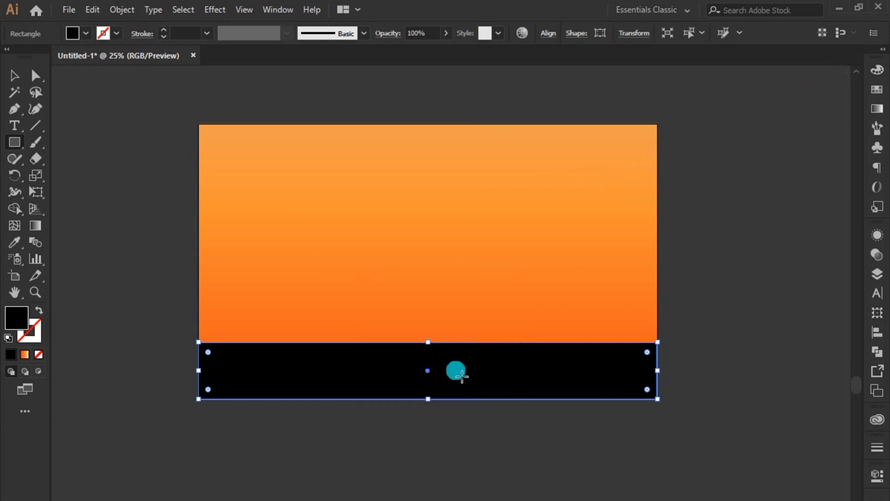
Step: Reselect the black ground bar and lower its top edge slightly
left_click(15, 76)
left_click(296, 179)
left_click(121, 314)
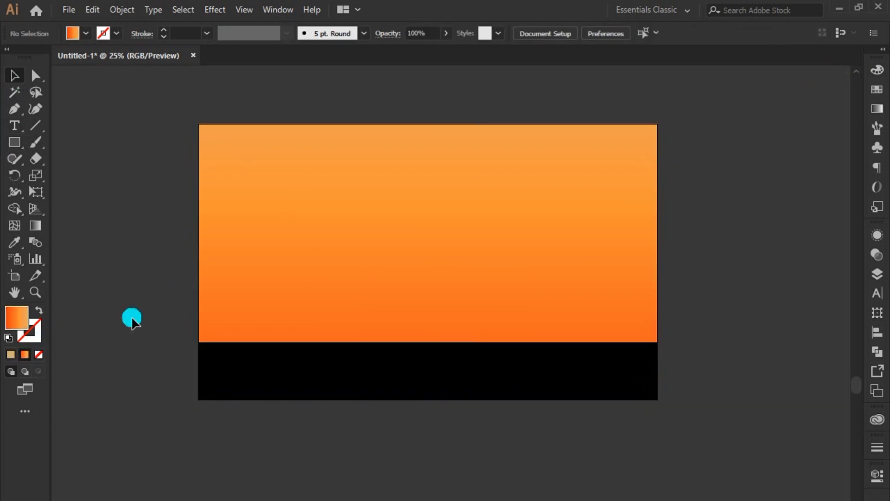
left_click(351, 369)
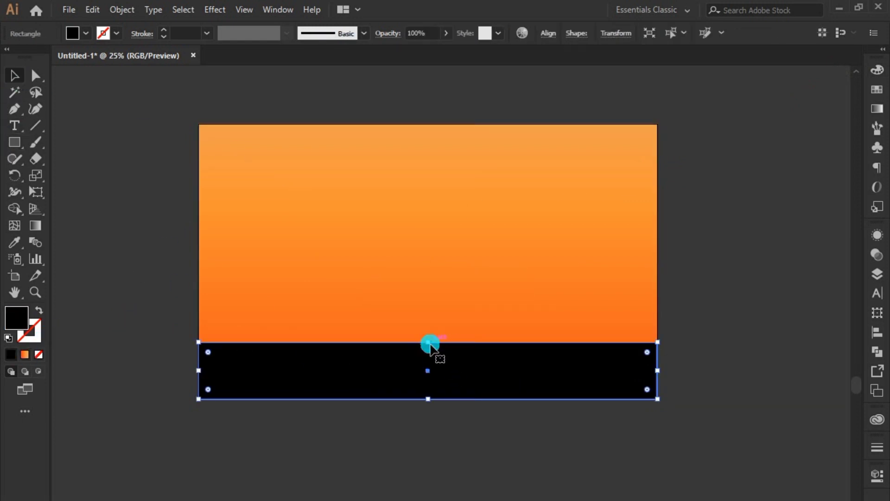
left_click_drag(434, 342, 432, 345)
Step: Lock the orange sky rectangle in place
left_click(433, 295)
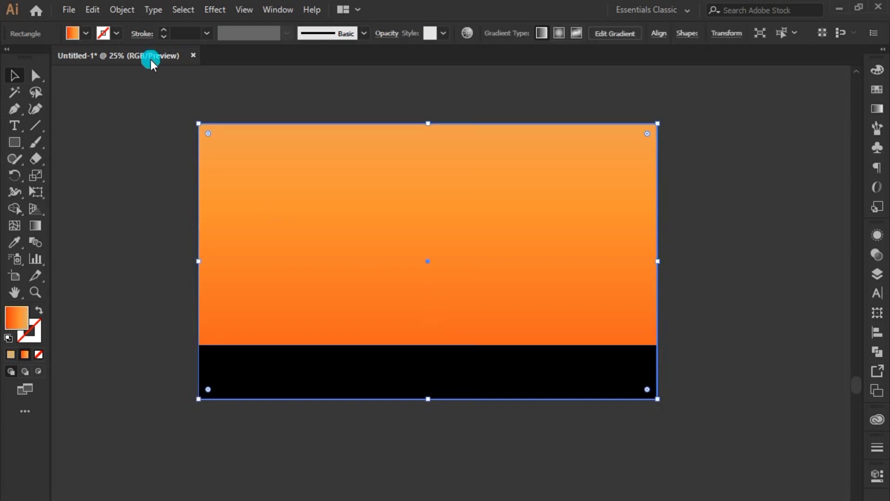
left_click(122, 10)
mouse_move(138, 91)
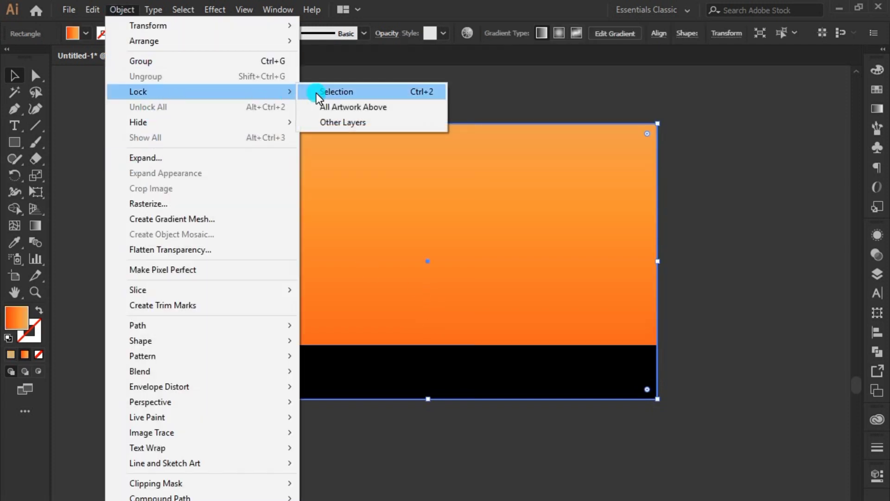
left_click(318, 92)
Step: Start a skyline building outline with the Pen tool at the left edge, then abandon it
left_click(14, 109)
key("ctrl+equal")
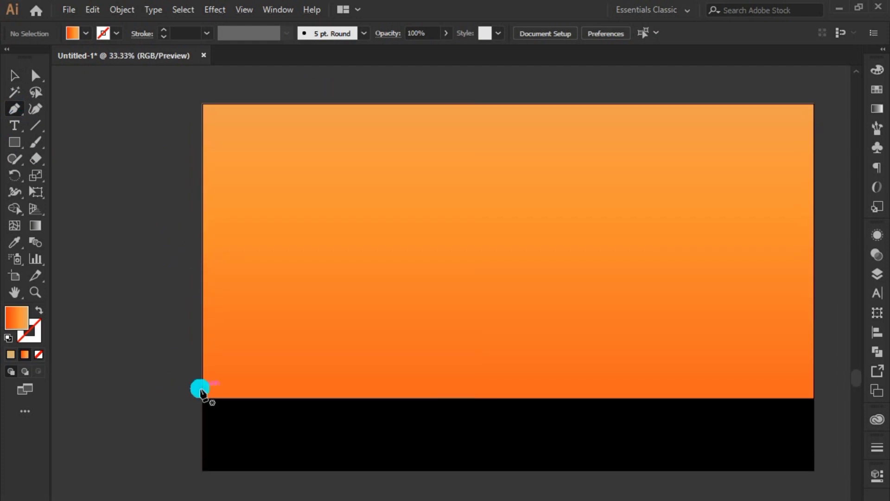
left_click(203, 397)
left_click(202, 301)
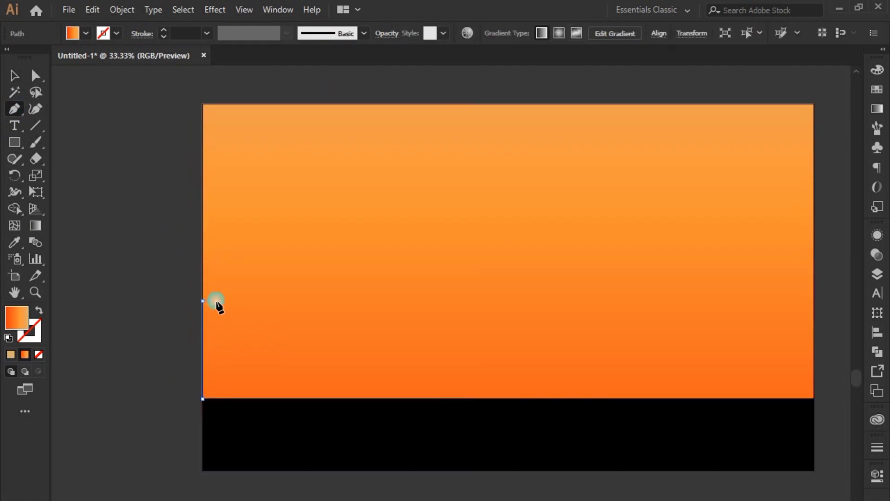
left_click(218, 301)
left_click(218, 238)
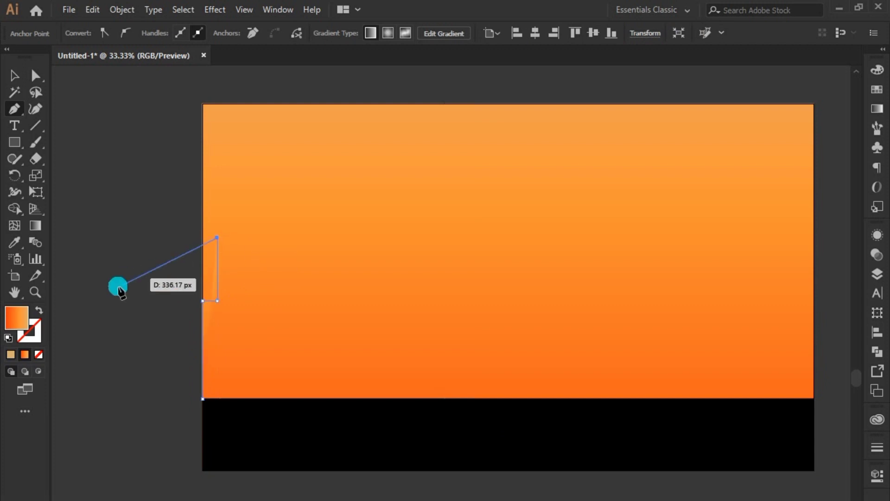
left_click(98, 299, "ctrl")
Step: Set the fill colour to black (#070707)
left_click(11, 355)
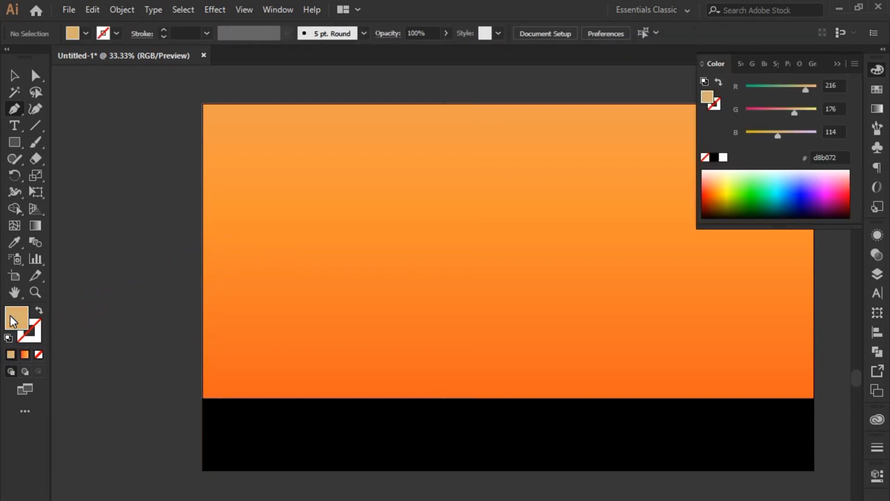
double_click(16, 317)
type("070707")
left_click(661, 202)
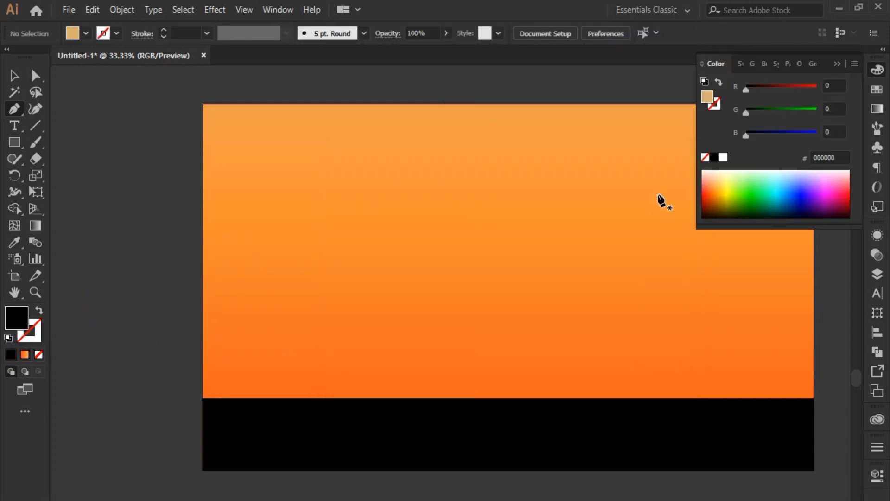
left_click(840, 70)
Step: Start the skyline at the bottom-left, tracing a stepped building up to a thin spire
left_click(203, 398)
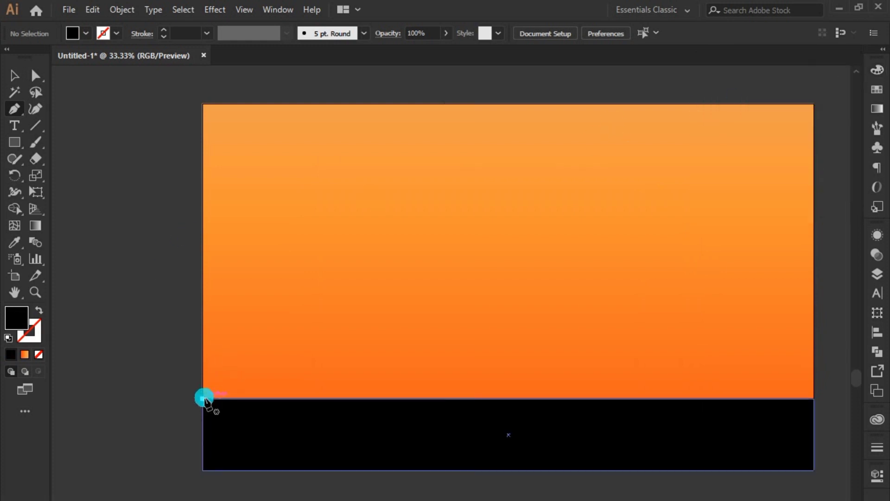
left_click(204, 275)
left_click(216, 274)
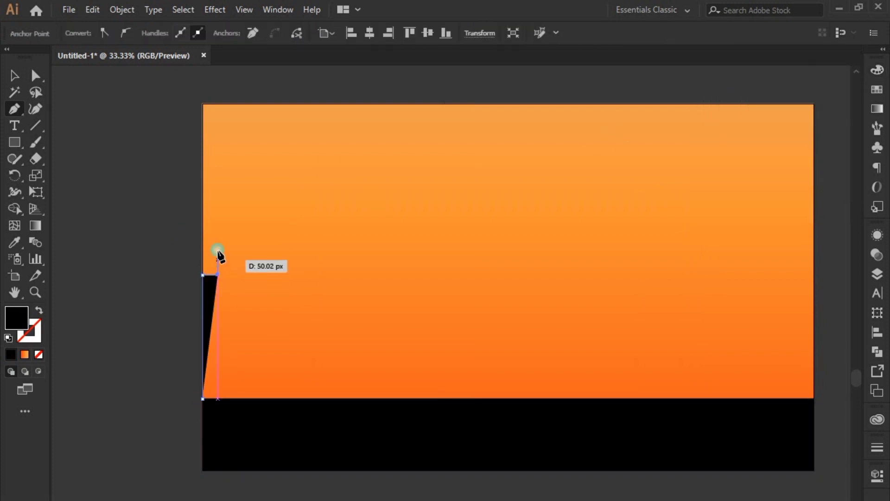
left_click(218, 237)
left_click(226, 204)
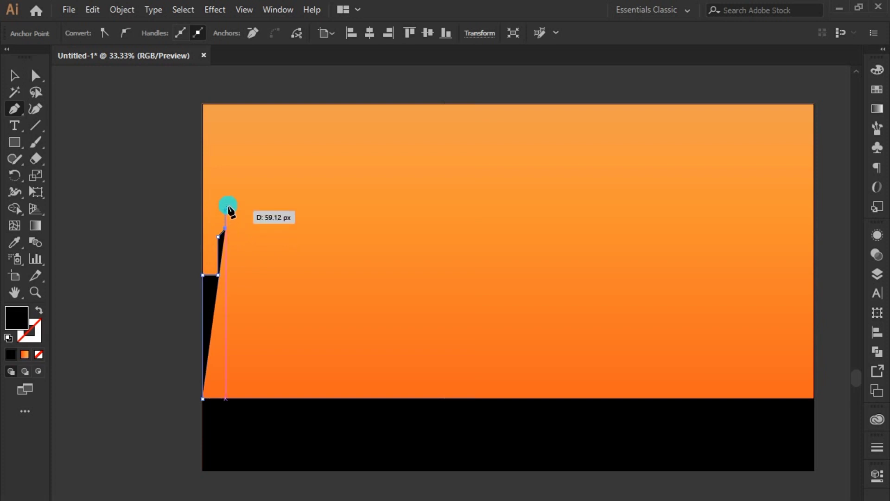
left_click(232, 204)
left_click(232, 175)
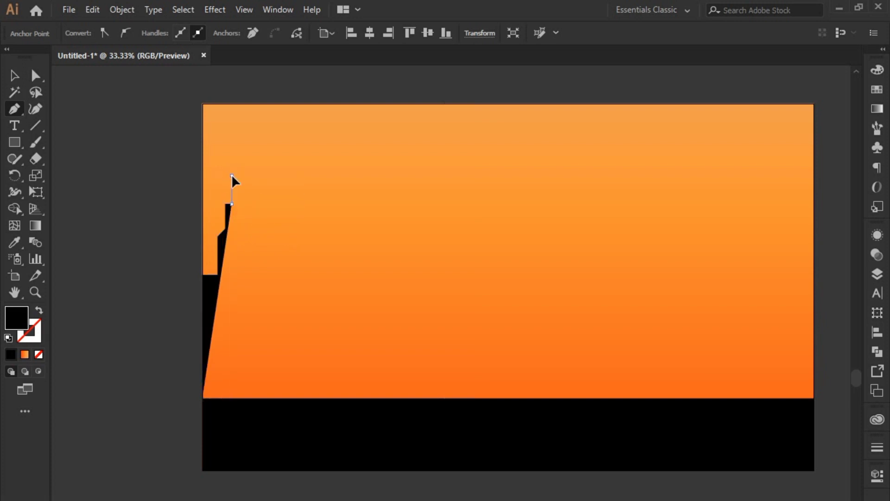
left_click(234, 206)
Step: Widen the tower below the spire, then add an angled shoulder and lower wall
scroll(235, 209, "up", 1)
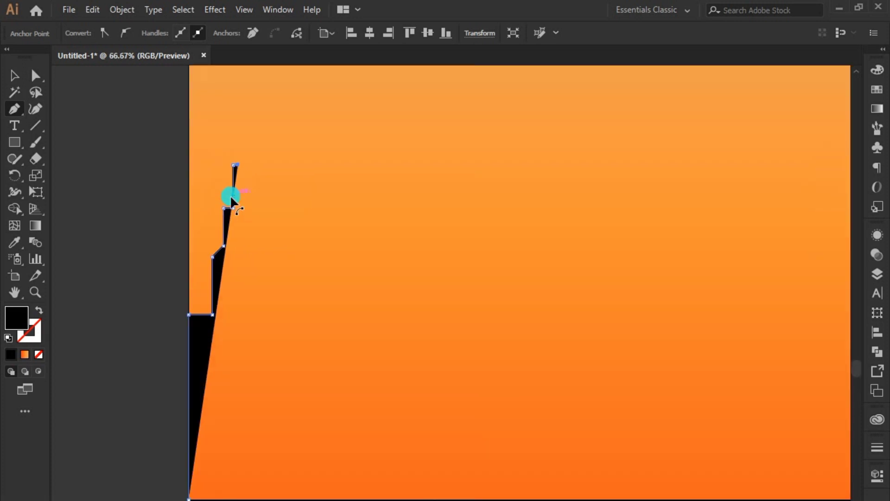
scroll(233, 195, "up", 1)
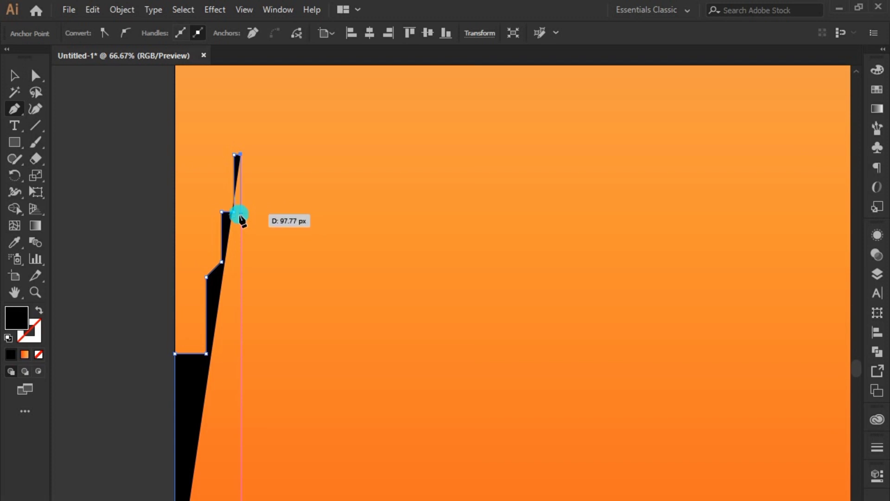
left_click(240, 212)
left_click(259, 211)
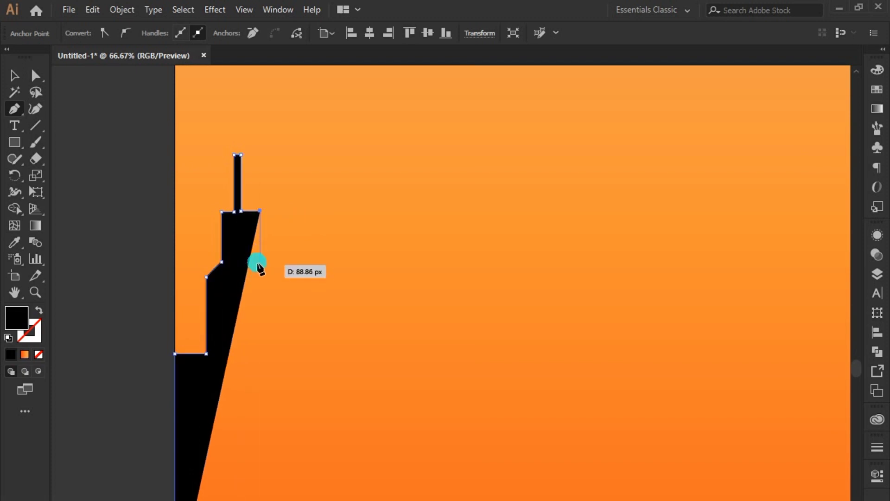
left_click(260, 262)
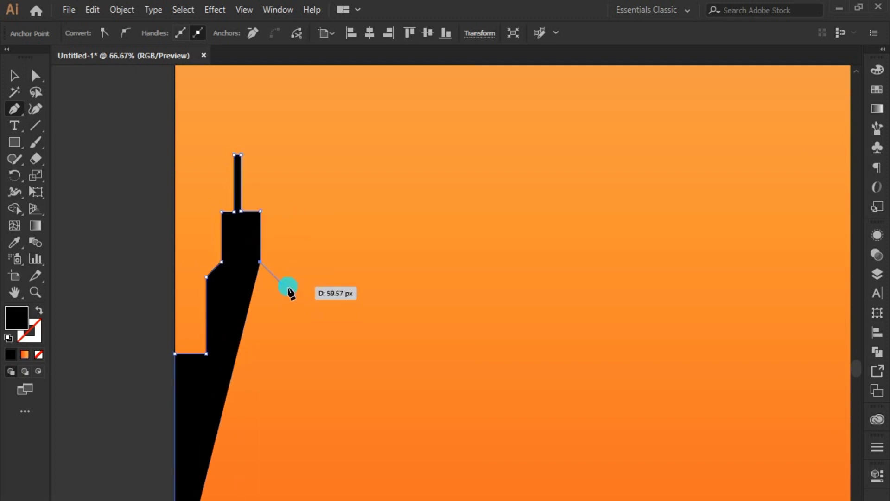
left_click(281, 283)
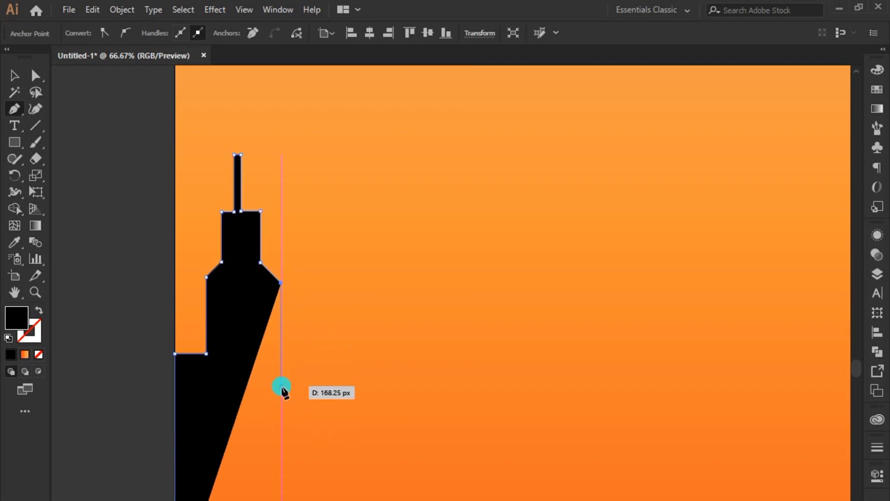
left_click(280, 385)
Step: Trace a shorter slanted-roof building along its base, undoing one misplaced point
left_click(311, 385)
left_click(311, 329)
left_click(348, 293)
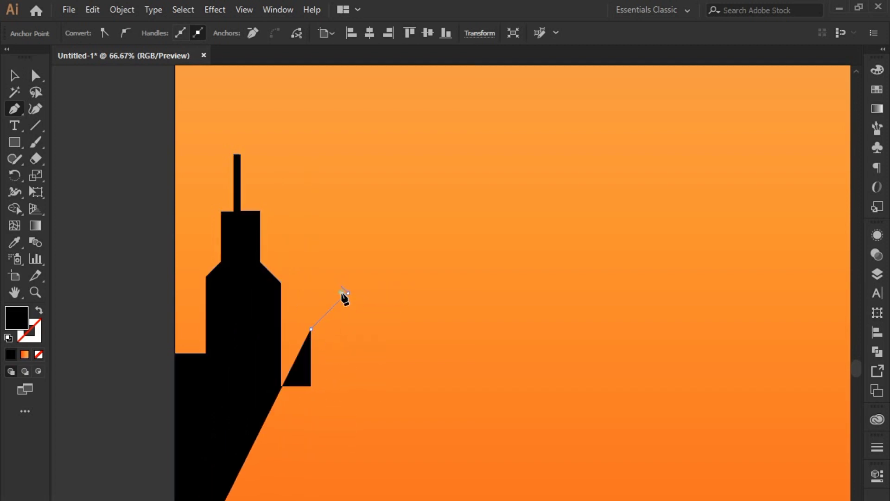
left_click(347, 426)
left_click(385, 425)
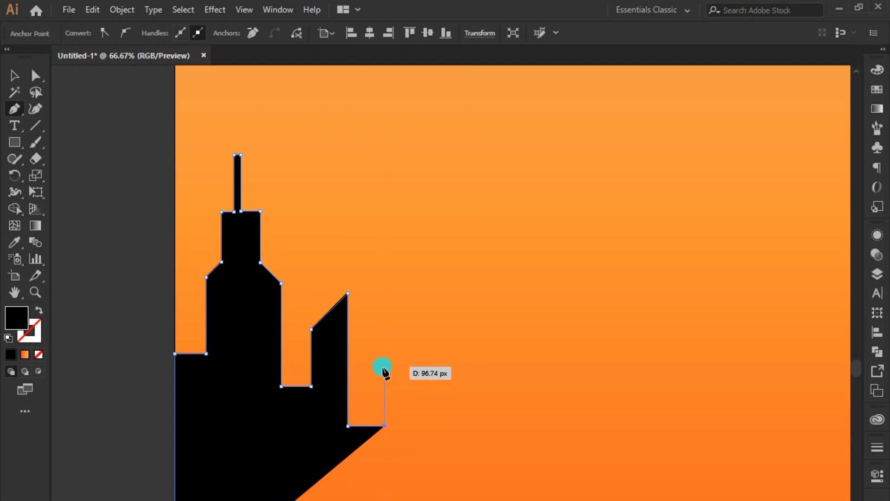
key("ctrl+z")
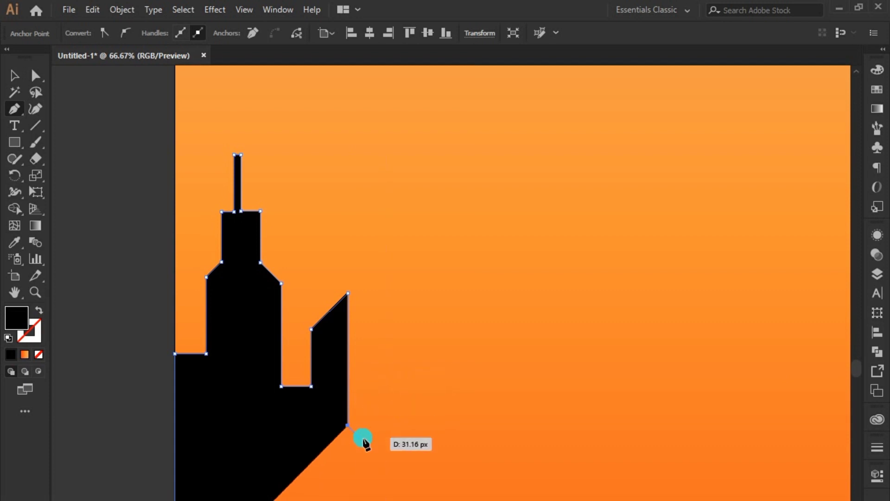
Step: Raise the next building's wall with a small rooftop block, removing a misplaced point
left_click(361, 425)
left_click(361, 221)
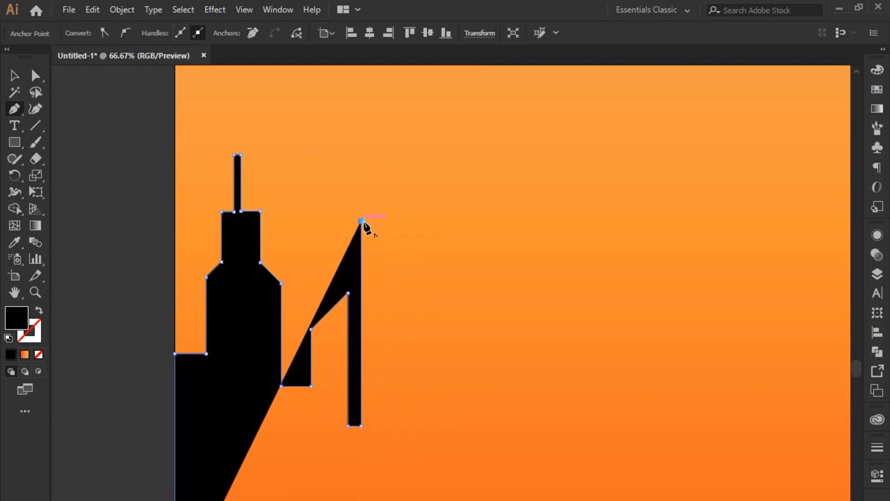
left_click(397, 221)
left_click(398, 203)
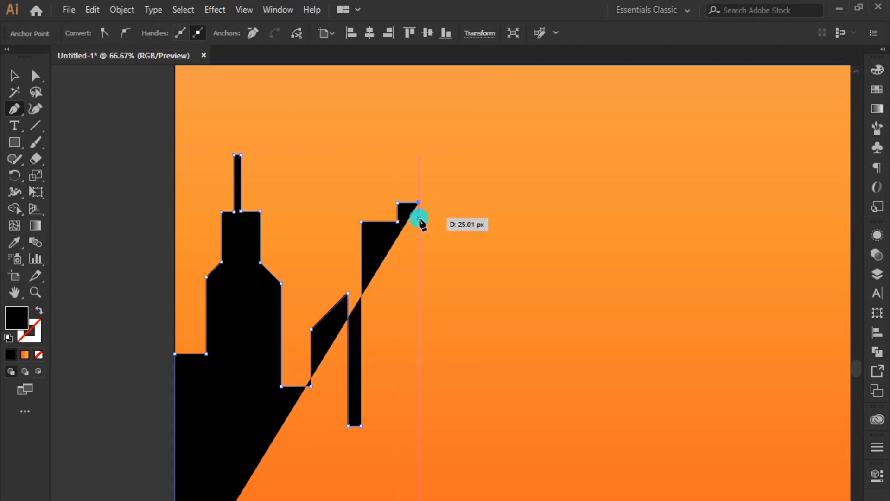
left_click(419, 221)
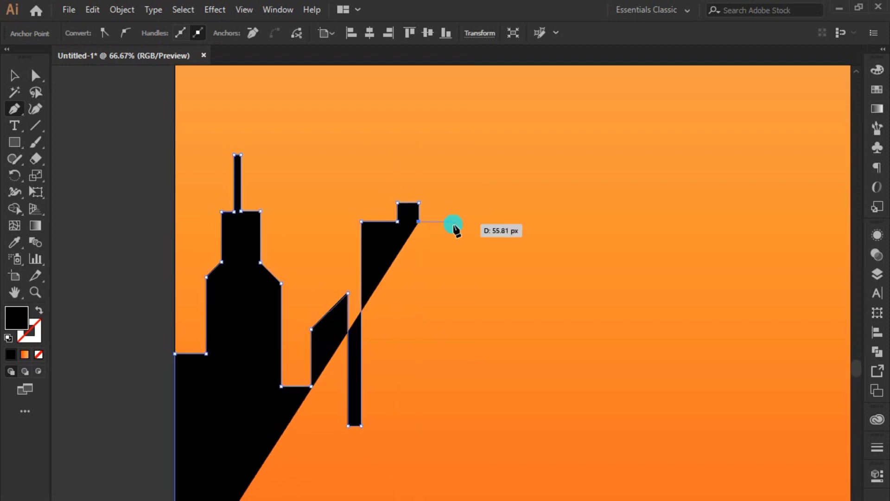
left_click(449, 222)
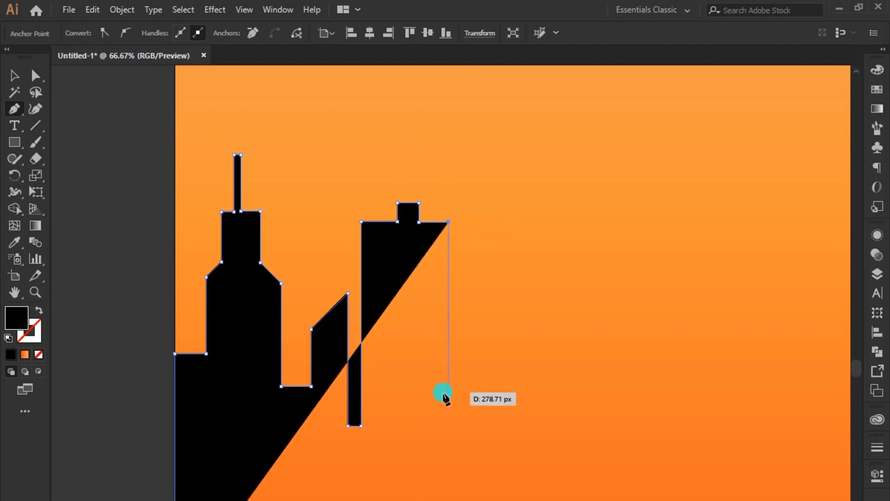
key("ctrl+z")
Step: Add a chamfered, stepped right wall, then a tall rectangular tower with a short side step
left_click(434, 237)
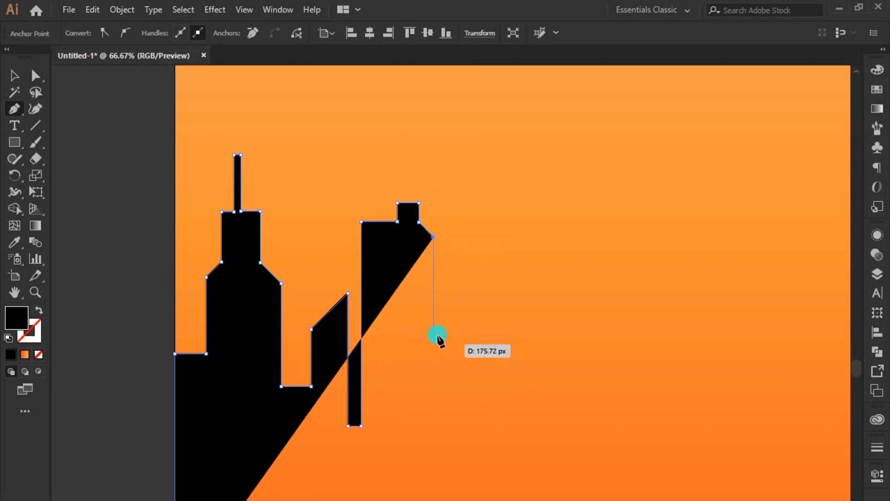
left_click(434, 278)
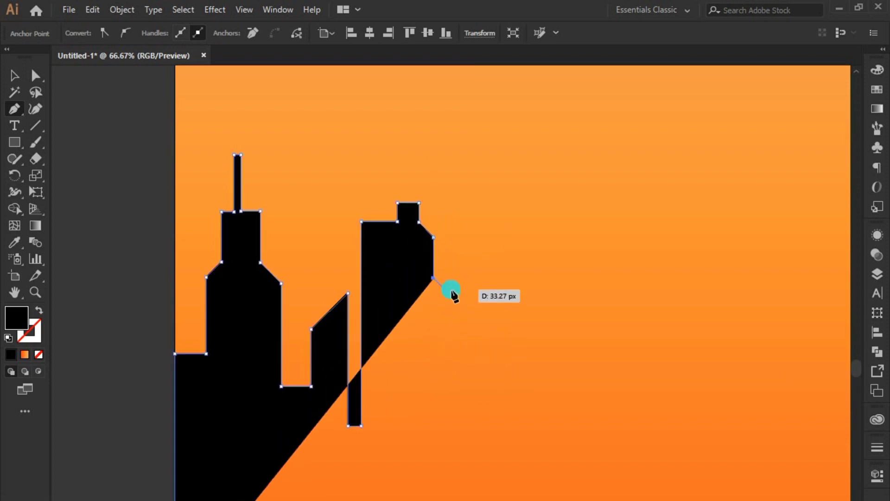
left_click(444, 289)
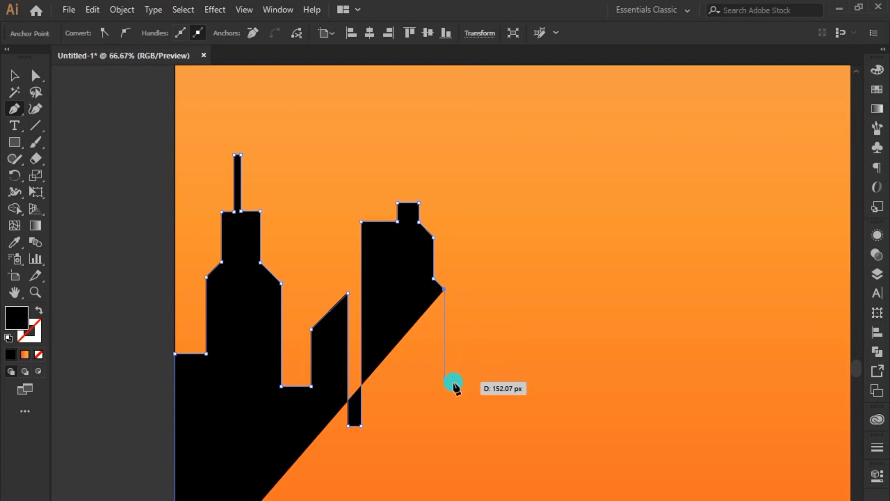
left_click(446, 450)
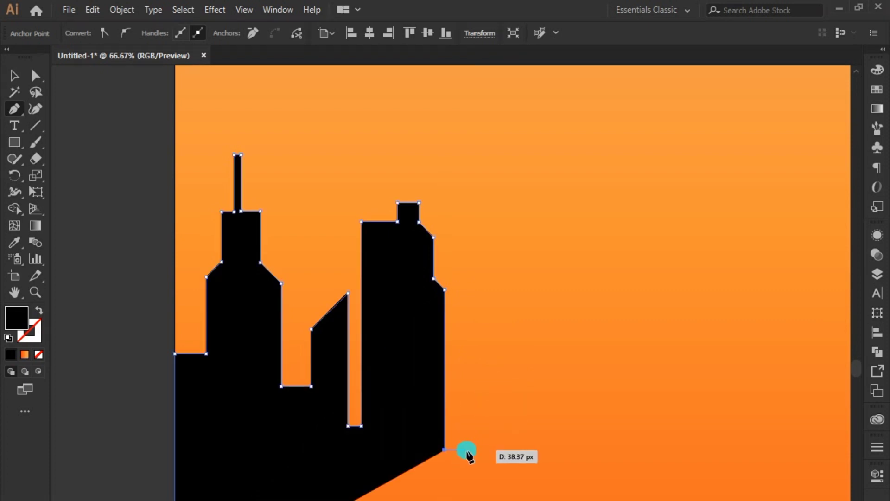
left_click(458, 449)
left_click(458, 145)
left_click(533, 145)
left_click(532, 341)
left_click(554, 341)
left_click(555, 290)
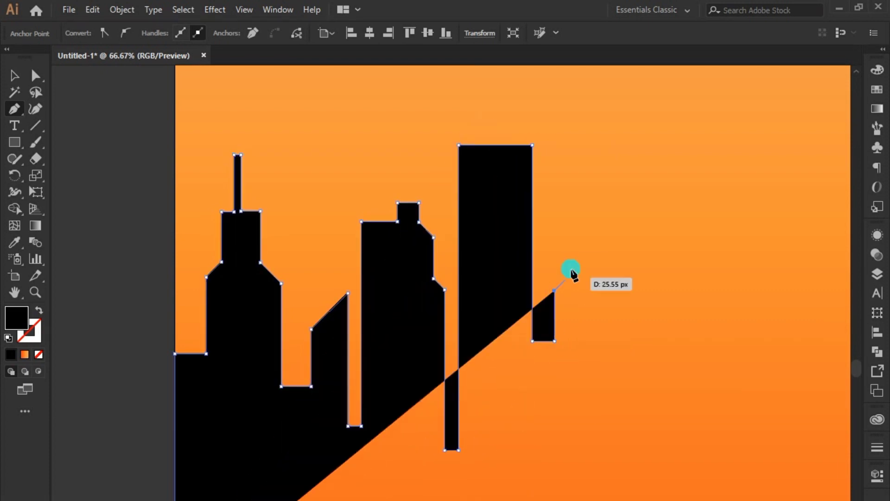
Step: Extend the skyline with several more stepped building outlines
left_click(591, 254)
left_click(591, 304)
left_click(608, 463)
left_click(637, 491)
left_click(547, 375)
left_click(570, 375)
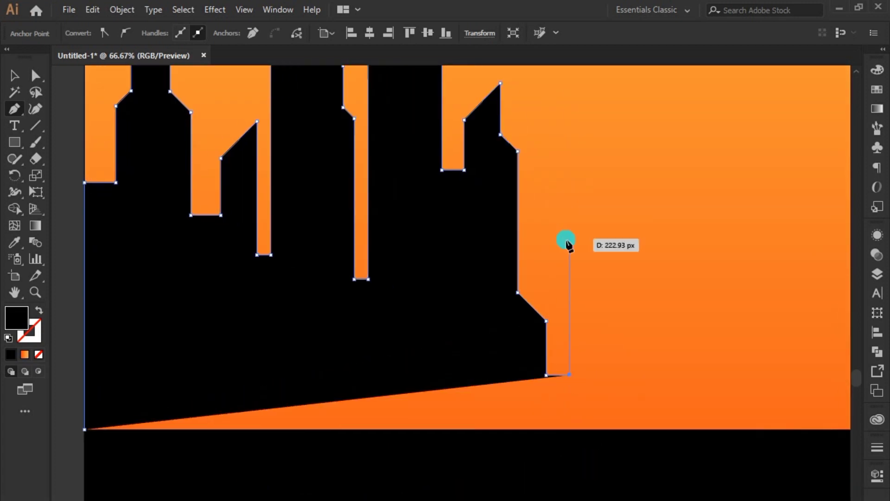
left_click(569, 241)
left_click(583, 240)
left_click(569, 188)
left_click(568, 109)
left_click(512, 145)
left_click(531, 158)
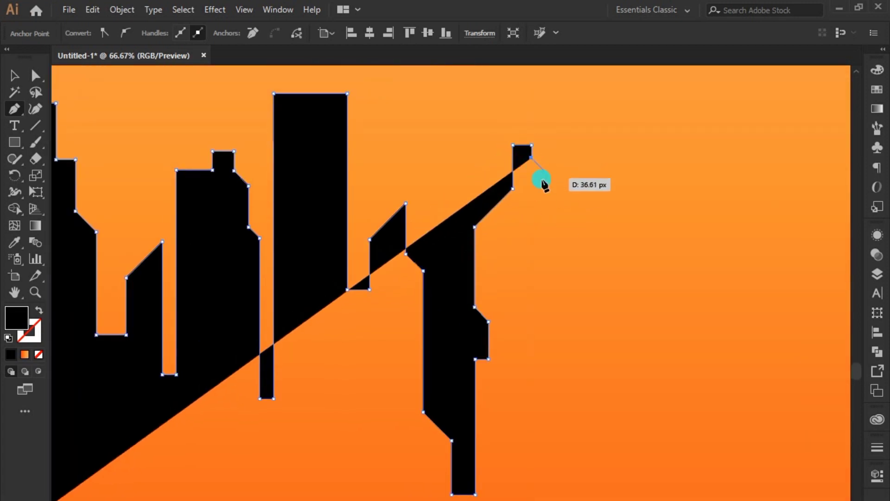
Step: Close in that building's right side and continue the outline up and right
left_click(557, 183)
left_click(557, 342)
left_click(572, 358)
left_click(572, 429)
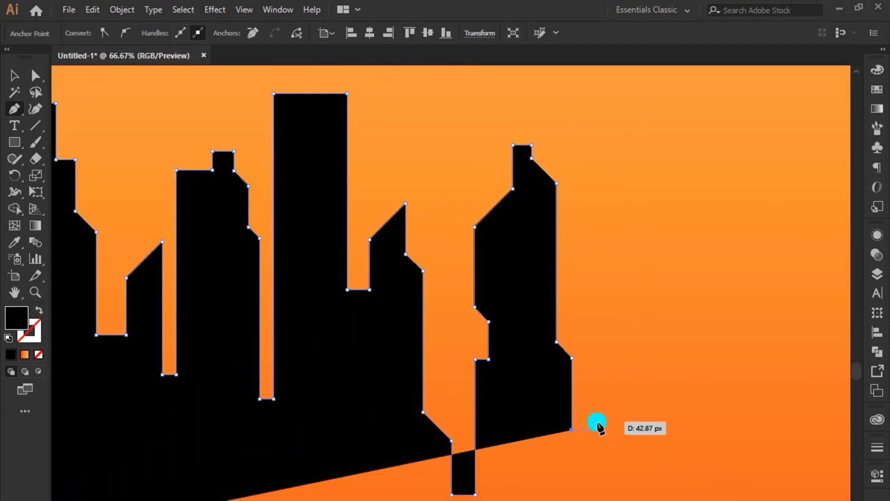
left_click(595, 430)
key("ctrl+minus")
Step: Add rooftop steps climbing right, then trace the building's stepped right edge down
left_click(435, 236)
left_click(473, 237)
left_click(493, 216)
left_click(493, 174)
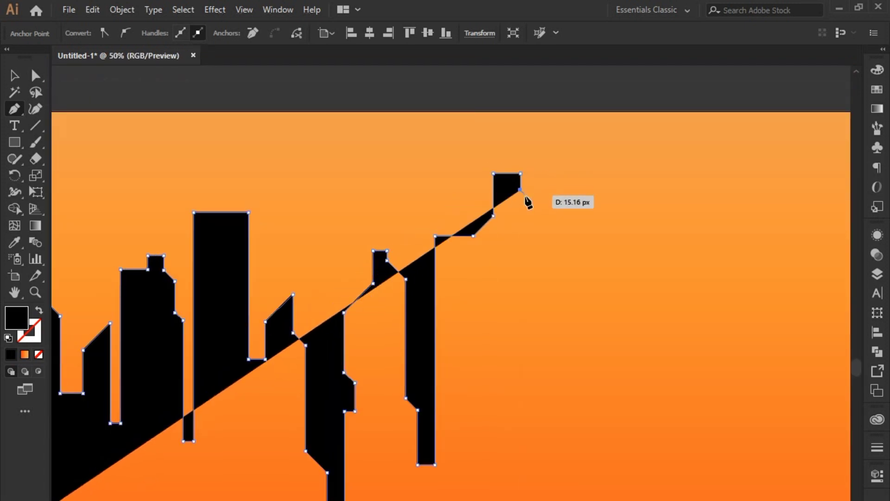
left_click(527, 197)
left_click(527, 217)
left_click(548, 237)
left_click(548, 285)
left_click(565, 301)
scroll(596, 374, "down", 3)
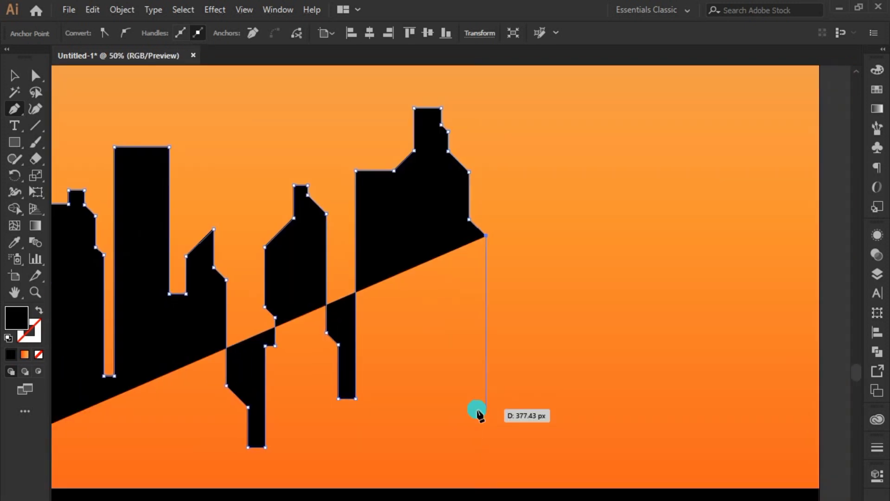
Step: Trace another tower topped with a rooftop block
left_click(486, 409)
left_click(510, 318)
left_click(543, 318)
left_click(570, 376)
left_click(570, 131)
left_click(641, 261)
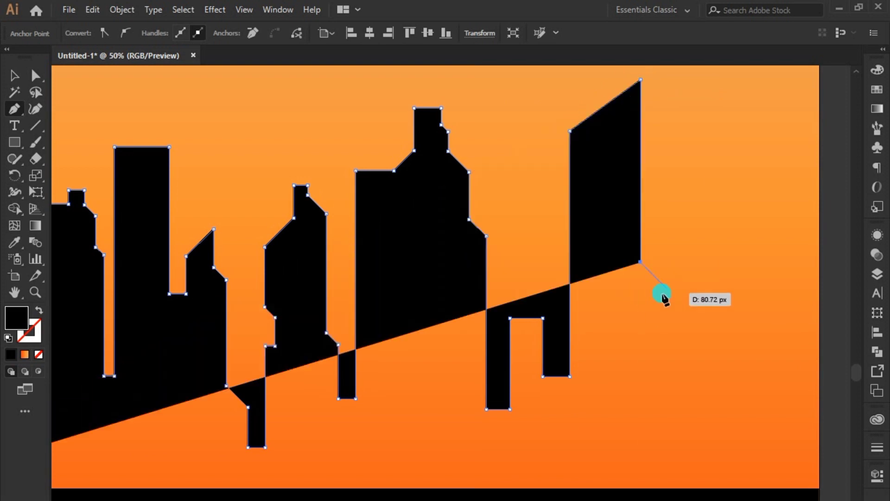
Step: Trace a tall slanted-roof building on the right side
left_click(665, 287)
left_click(665, 364)
left_click(695, 364)
left_click(696, 102)
left_click(669, 287)
left_click(681, 459)
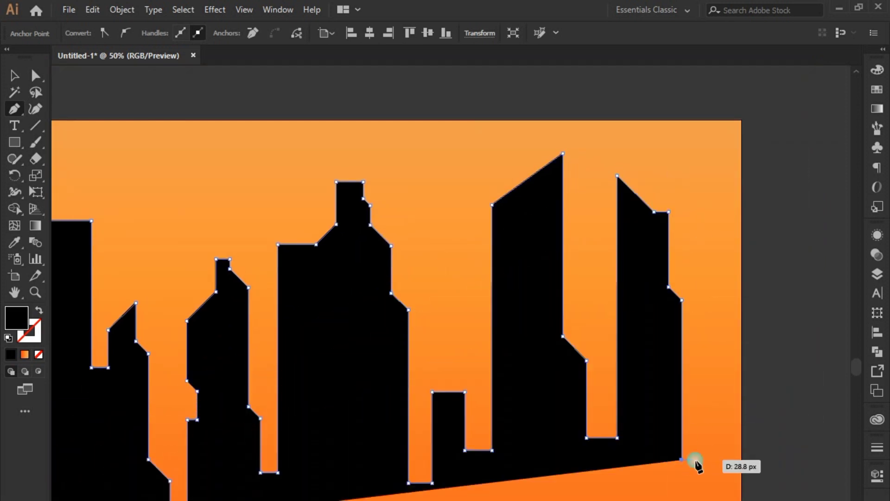
Step: Anchor the outline at the right edge and bottom corner, then close the path at its start
left_click(742, 225)
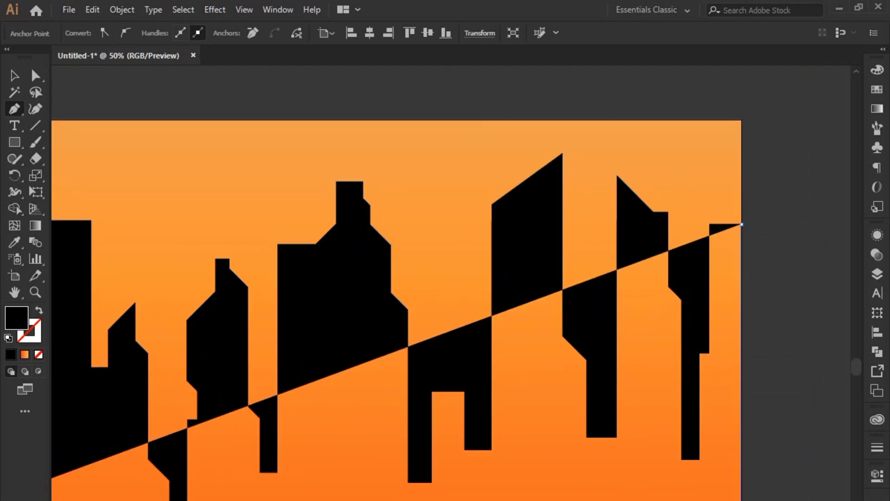
key("ctrl+minus")
left_click(706, 463)
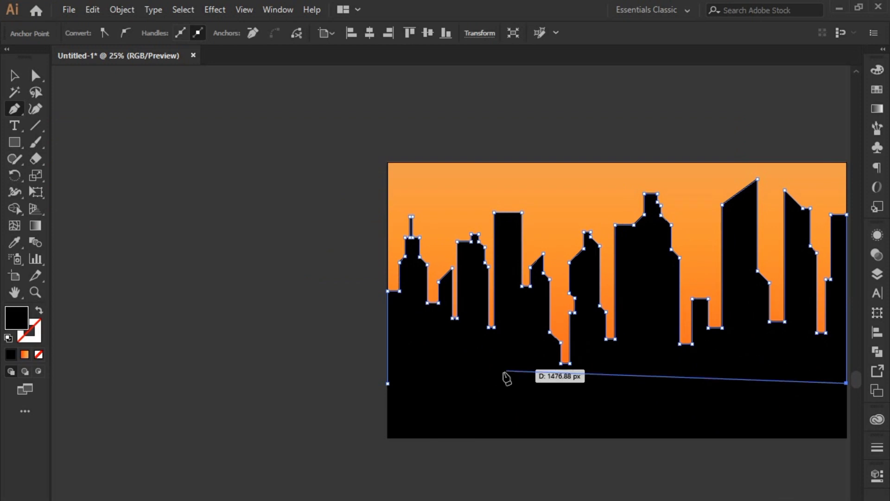
left_click(391, 387)
Step: Select the whole skyline shape and give it an initial orange fill
left_click_drag(601, 279, 358, 241)
key("v")
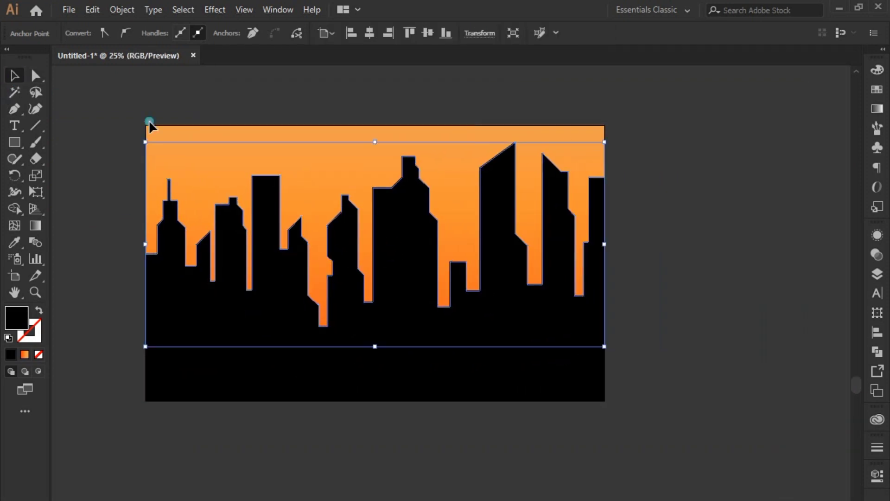
left_click(154, 243)
double_click(12, 324)
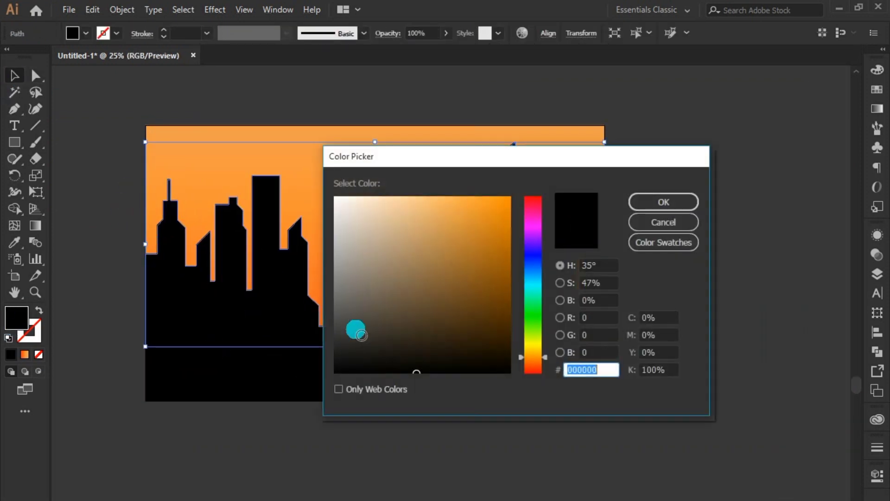
left_click_drag(354, 328, 495, 223)
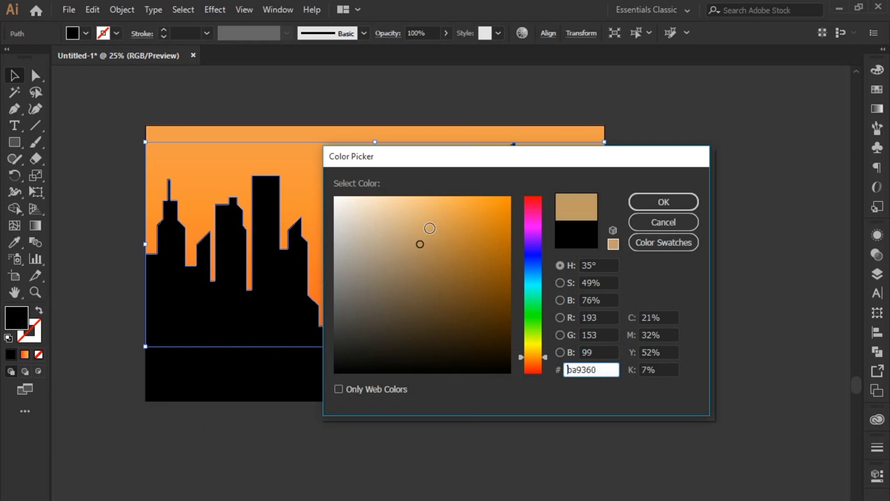
left_click(635, 205)
Step: Refine the skyline fill toward red-orange, settling on #db5f21
double_click(23, 327)
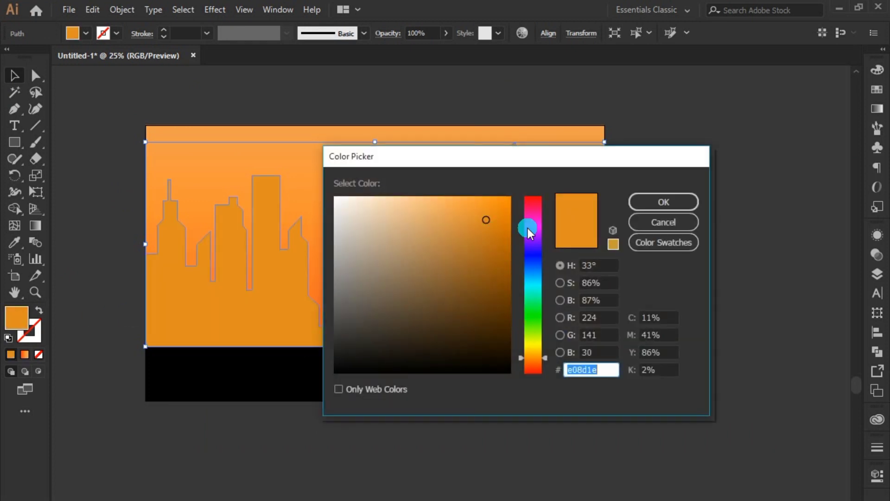
left_click(530, 365)
left_click(664, 201)
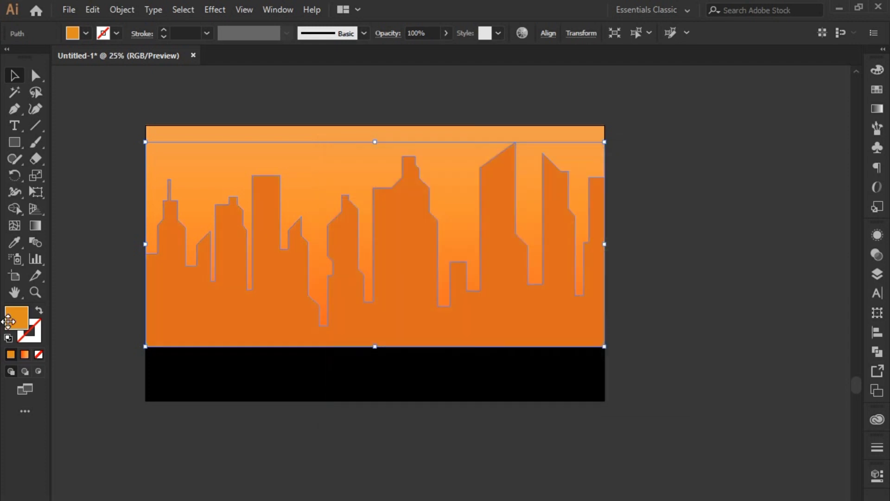
double_click(25, 327)
left_click(538, 364)
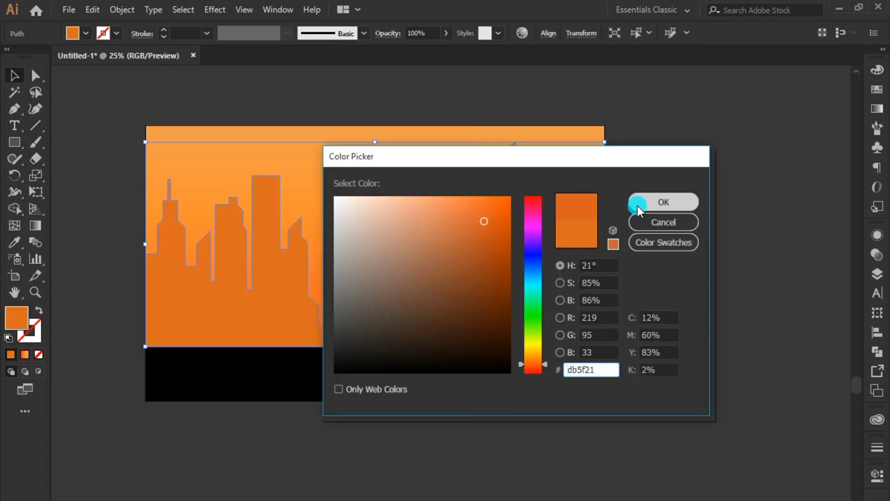
left_click(638, 206)
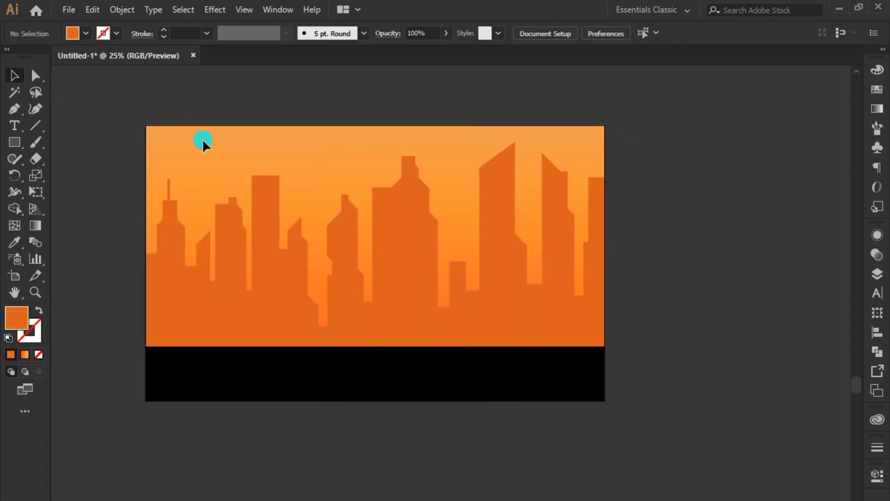
scroll(222, 190, "up", 1)
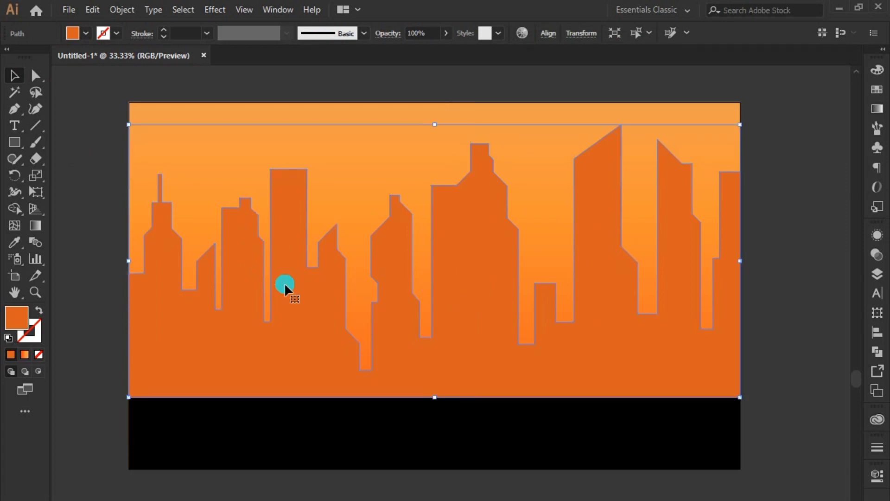
Step: Paste a copy of the skyline in back and make a vertically reflected copy
left_click(107, 8)
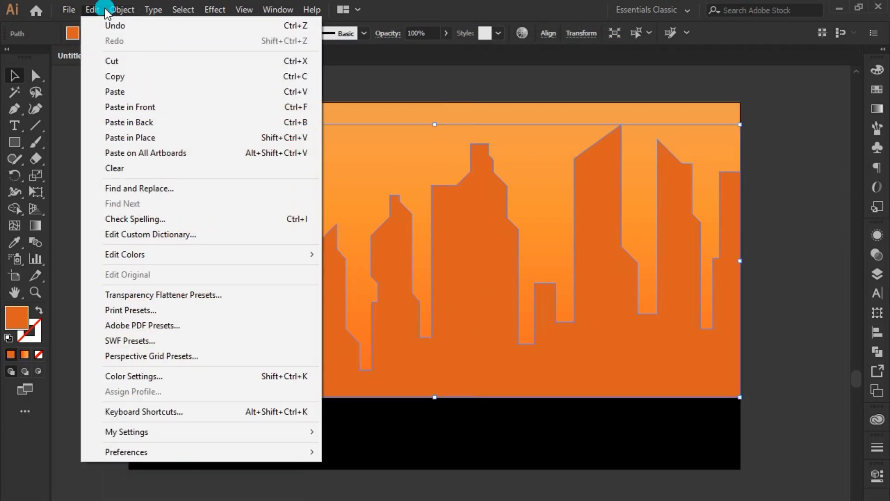
left_click(115, 76)
left_click(93, 9)
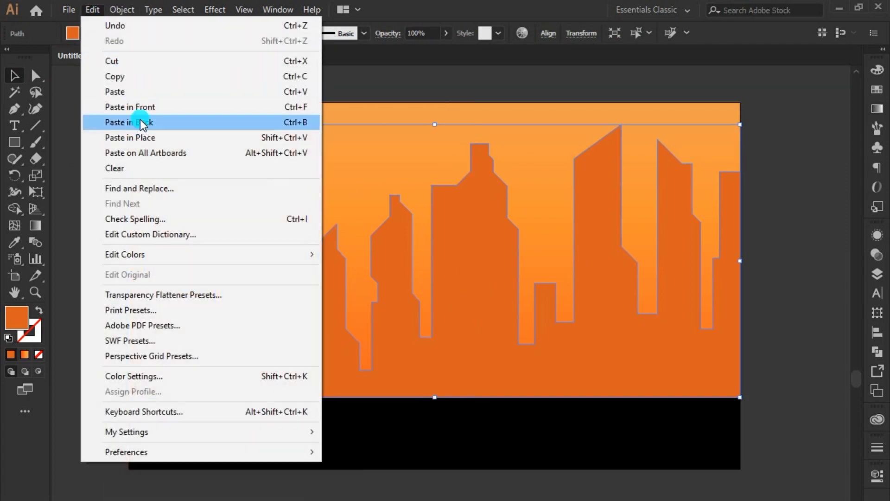
left_click(140, 120)
right_click(473, 214)
mouse_move(515, 415)
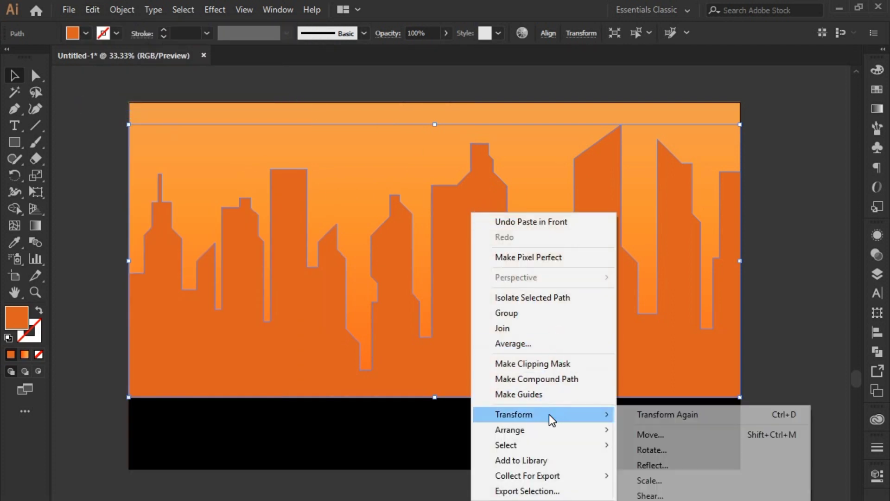
left_click(662, 465)
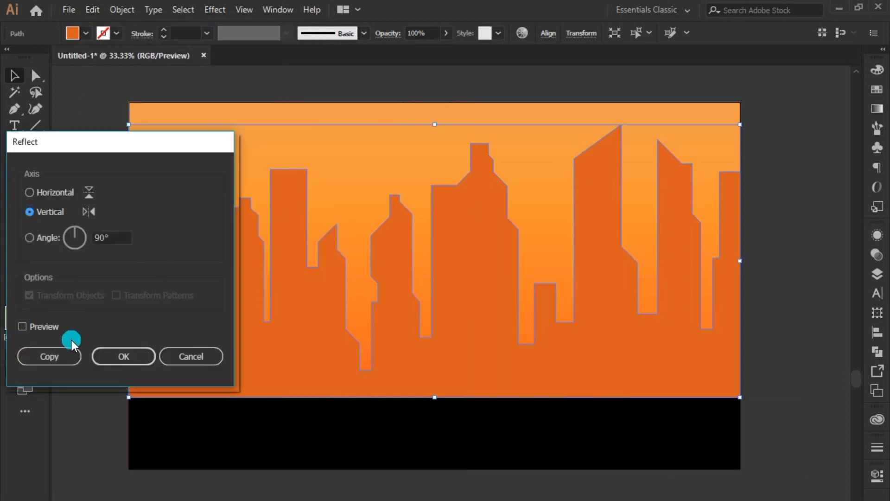
left_click(44, 328)
left_click(77, 356)
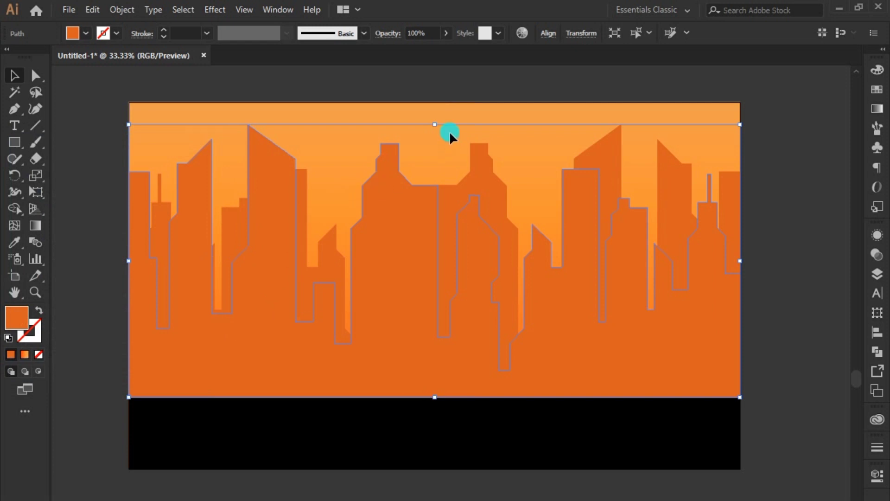
Step: Shorten the mirrored skyline copy and shift it left past the artboard edge
left_click_drag(445, 134, 438, 192)
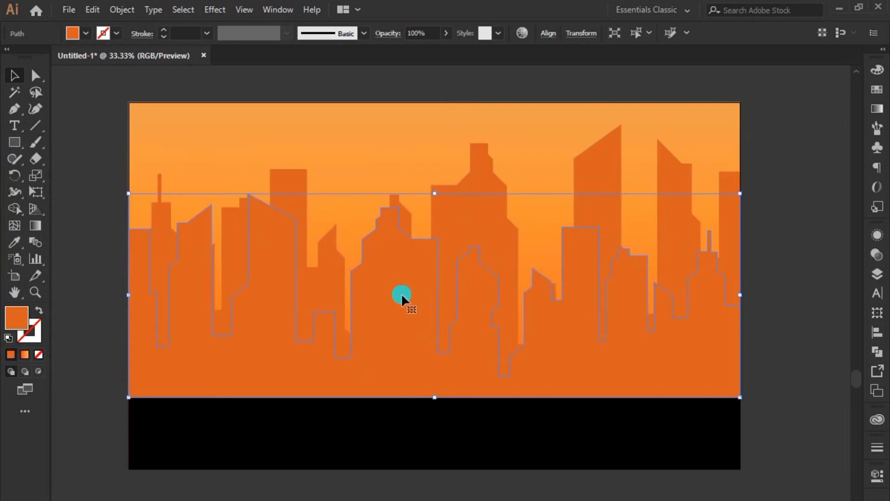
left_click_drag(407, 301, 361, 300)
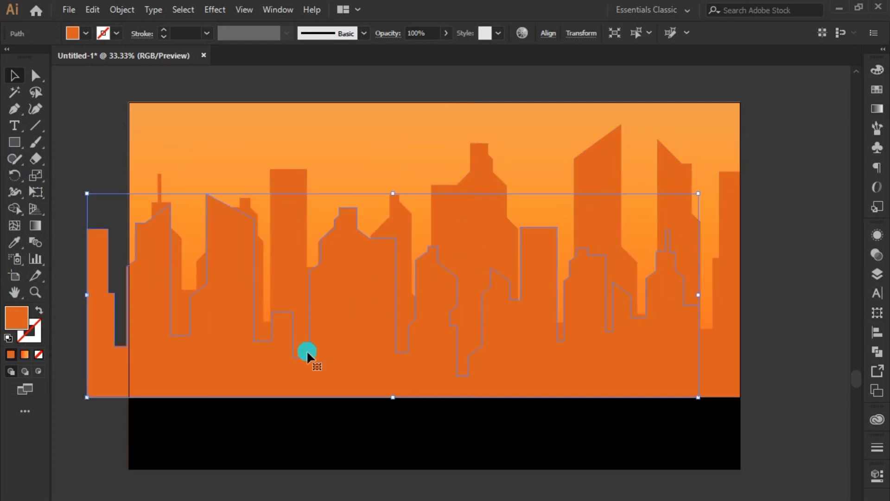
left_click_drag(259, 352, 230, 362)
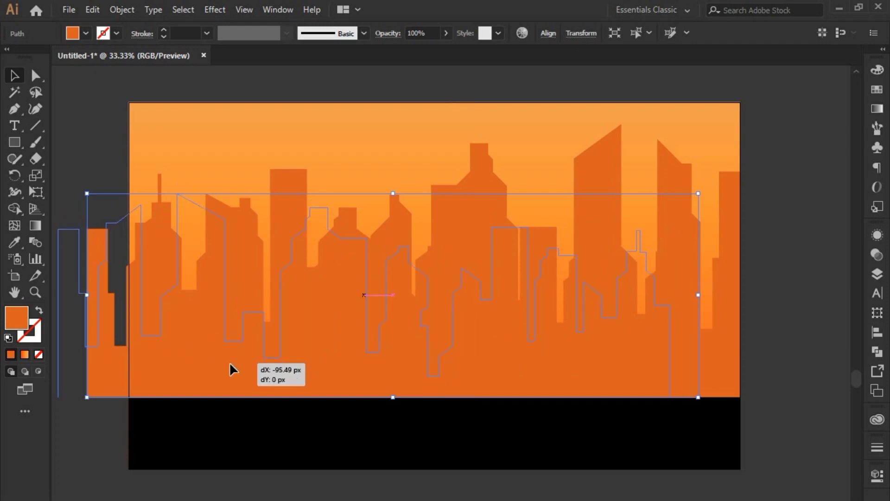
left_click_drag(366, 197, 366, 219)
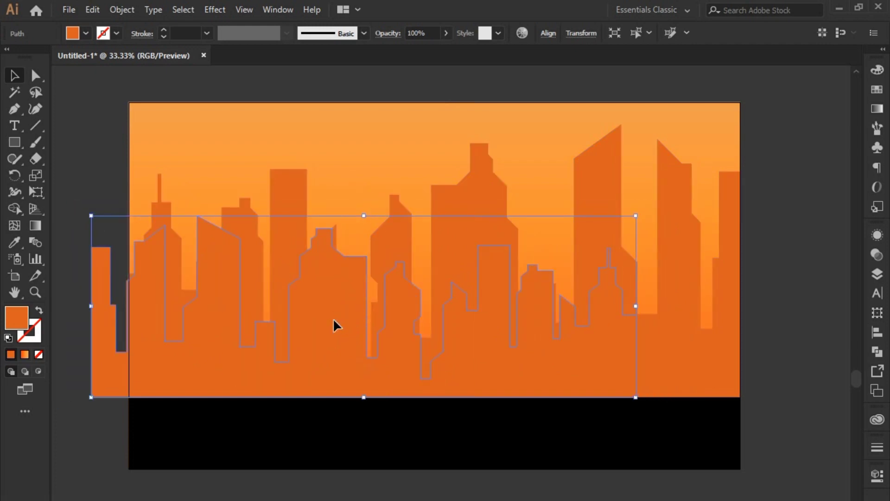
mouse_move(341, 318)
left_mouse_down()
mouse_move(321, 318)
mouse_move(324, 342)
left_mouse_up()
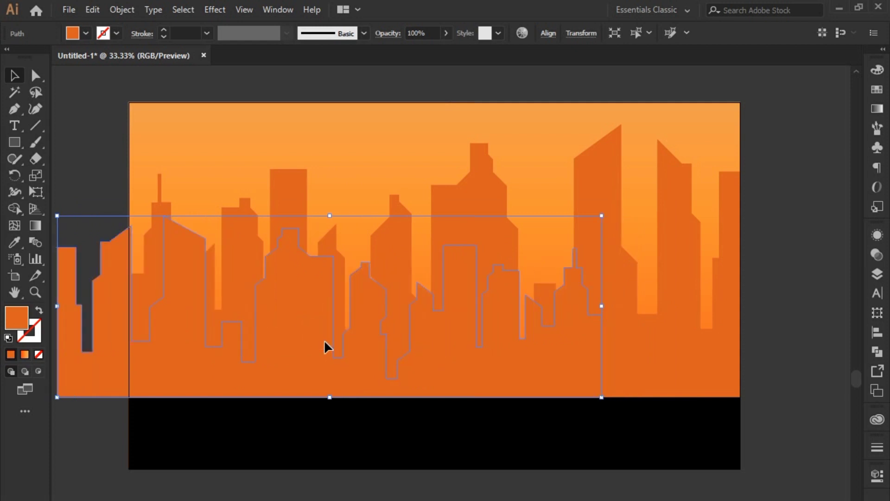
left_click_drag(325, 342, 848, 332)
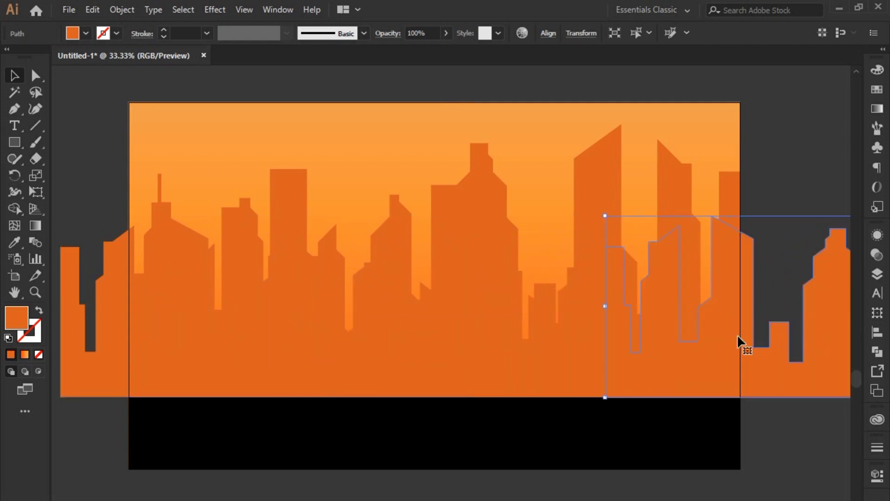
Step: Recolour the front skyline to a darker rust orange (#a53402)
key("ctrl+z")
left_click(491, 363)
left_click(72, 344)
double_click(17, 325)
left_click(485, 249)
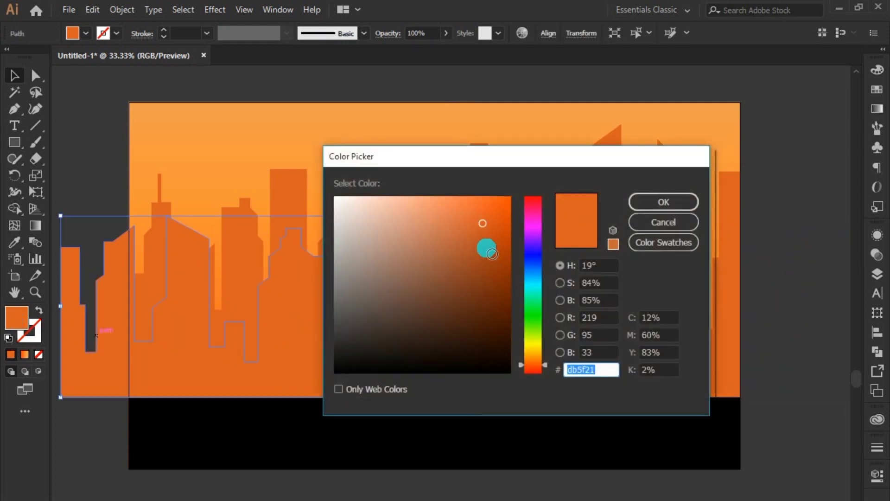
mouse_move(485, 249)
left_mouse_down()
mouse_move(509, 277)
mouse_move(509, 258)
left_mouse_up()
left_click(642, 207)
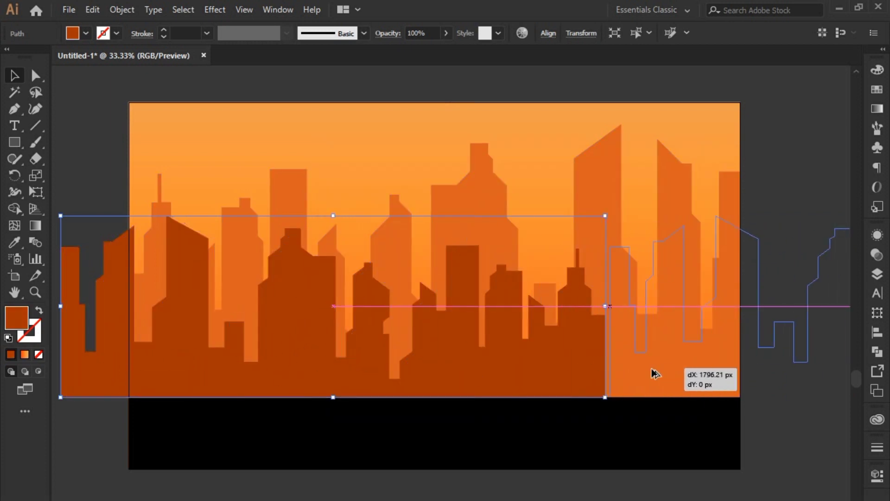
Step: Place a copy of the front skyline to the right and group both pieces
left_click_drag(636, 373, 650, 373)
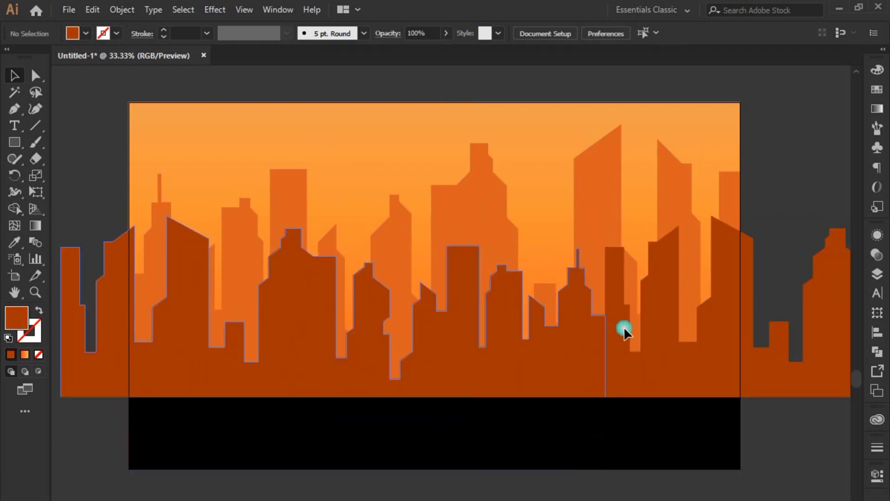
left_click_drag(585, 488, 622, 328)
right_click(592, 326)
left_click(575, 409)
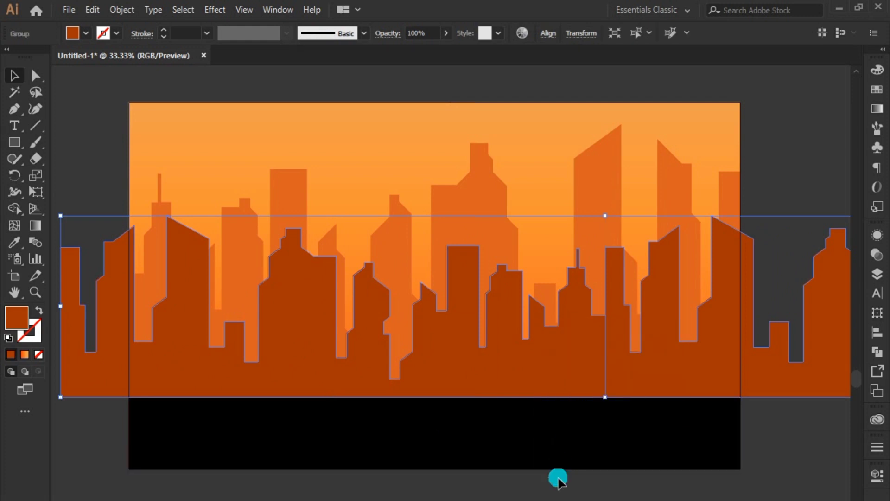
left_click(558, 477)
Step: Shorten and reposition the middle skyline, stretching it down to the ground line
scroll(415, 333, "down", 1)
scroll(708, 164, "down", 1)
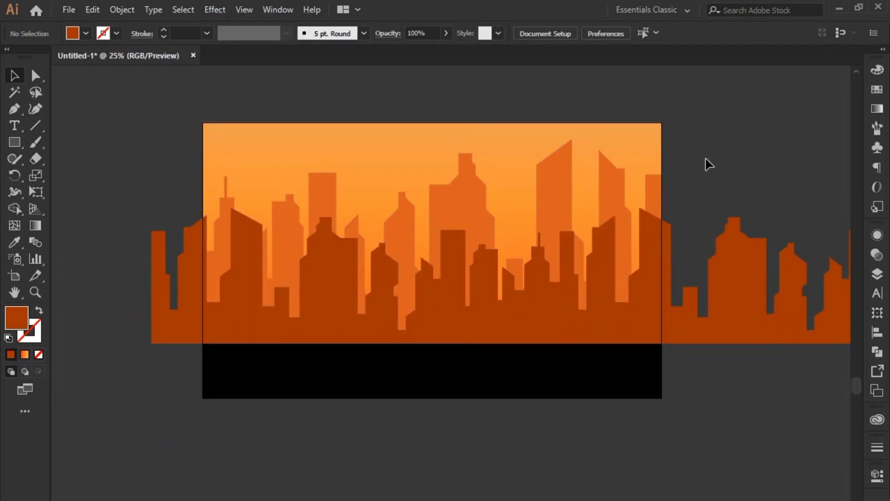
left_click(572, 196)
left_click_drag(432, 139, 435, 175)
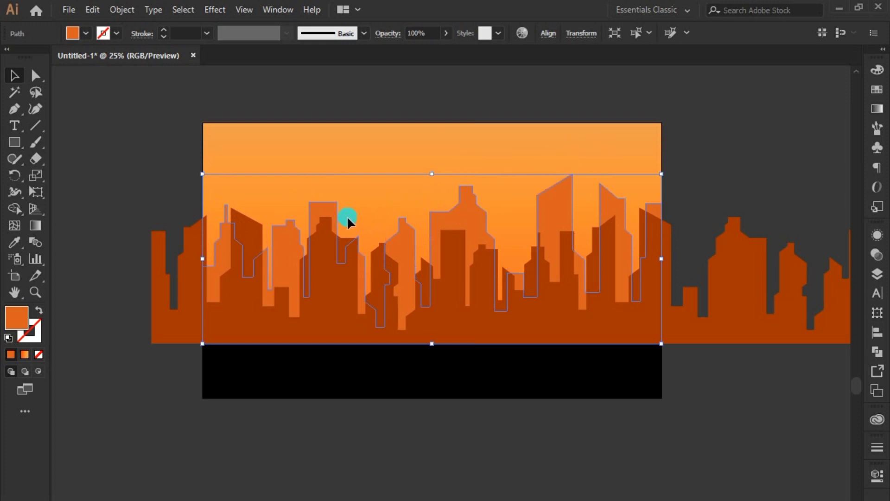
left_click_drag(347, 216, 332, 181)
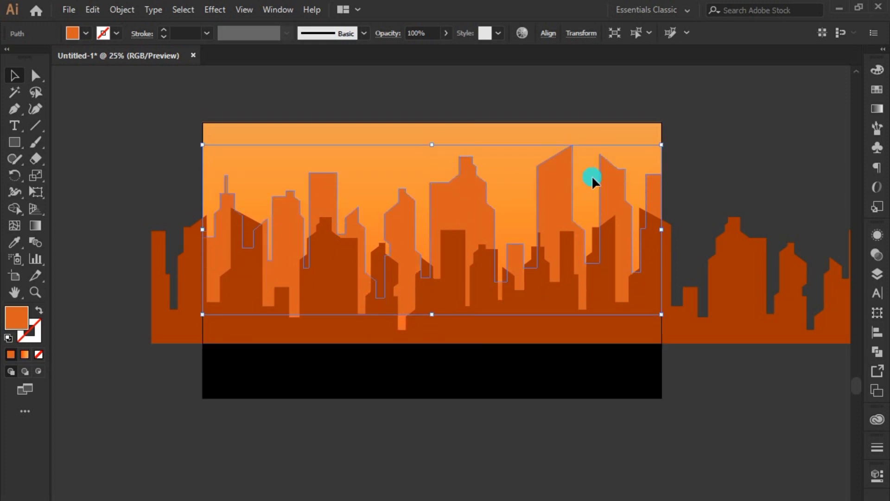
left_click_drag(428, 144, 432, 149)
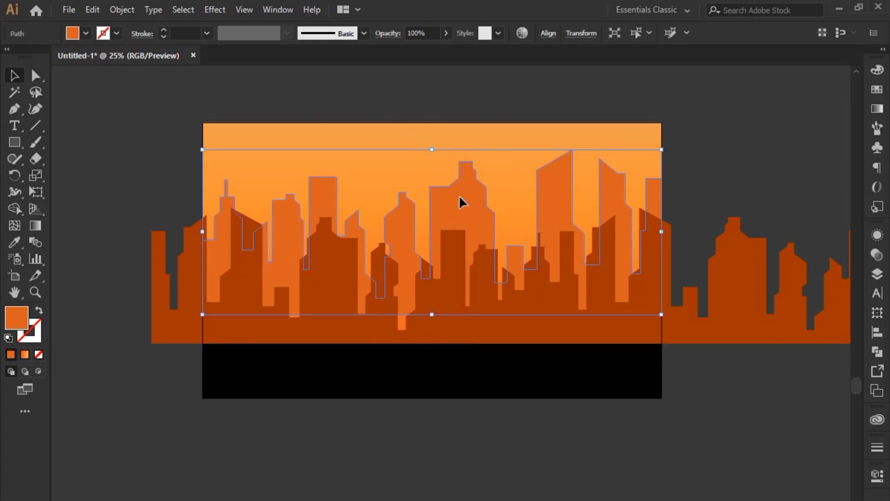
left_click_drag(459, 197, 460, 203)
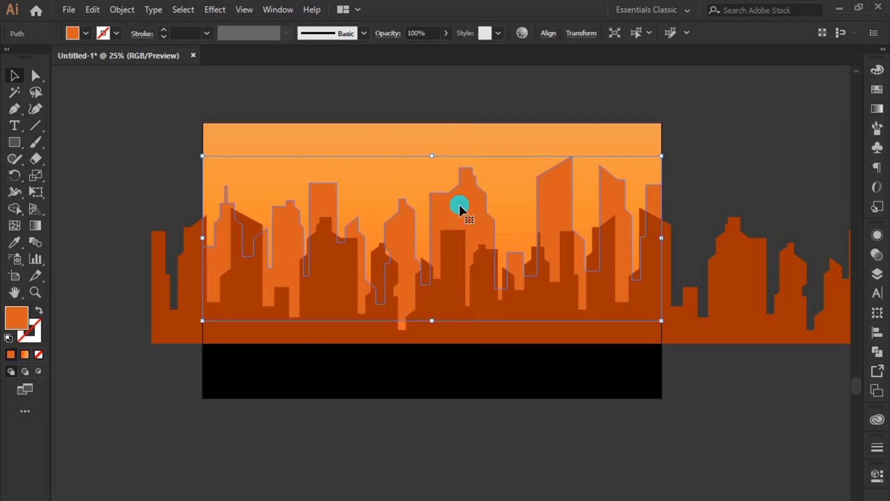
left_click_drag(432, 320, 441, 343)
left_click(440, 431)
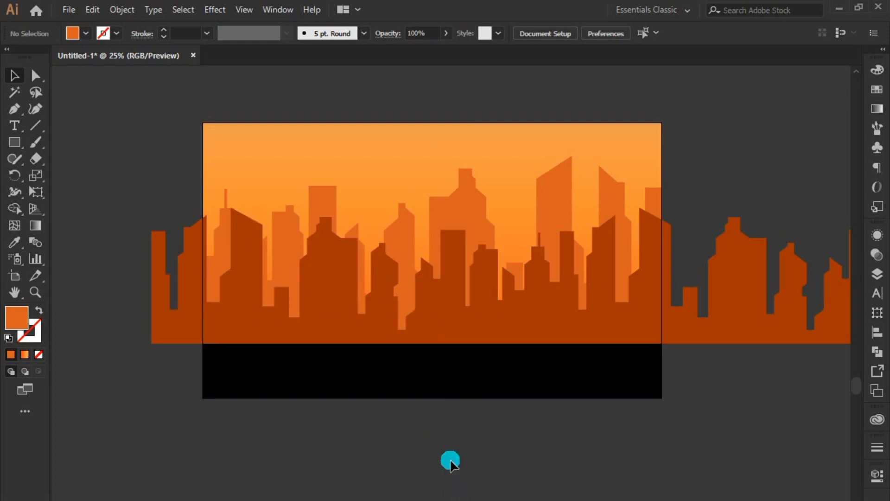
left_click_drag(165, 119, 654, 415)
left_click(121, 9)
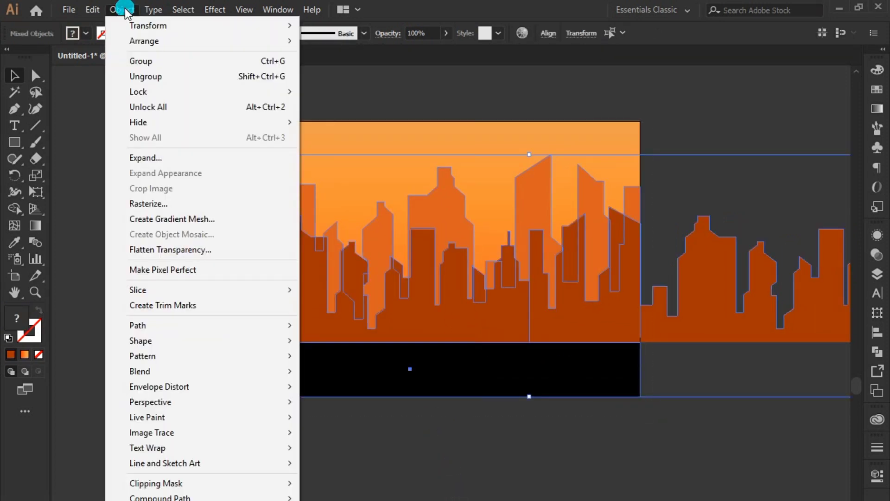
left_click(333, 89)
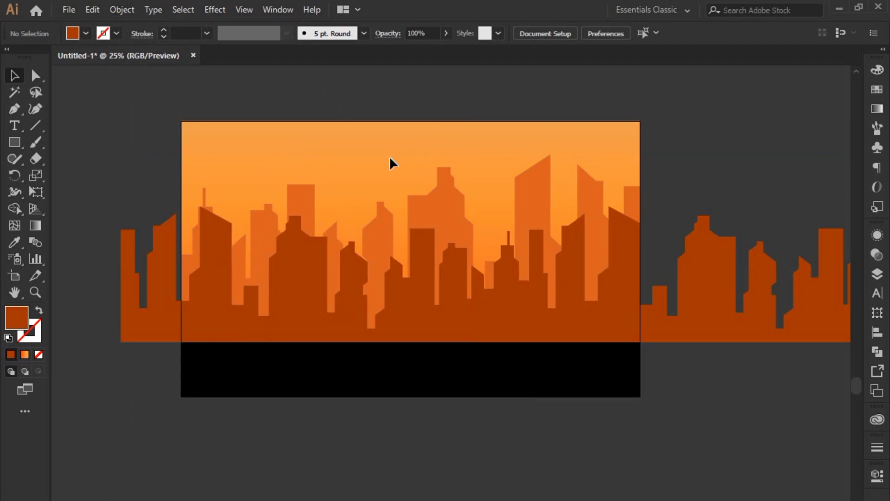
scroll(430, 149, "up", 1)
scroll(430, 149, "up", 2)
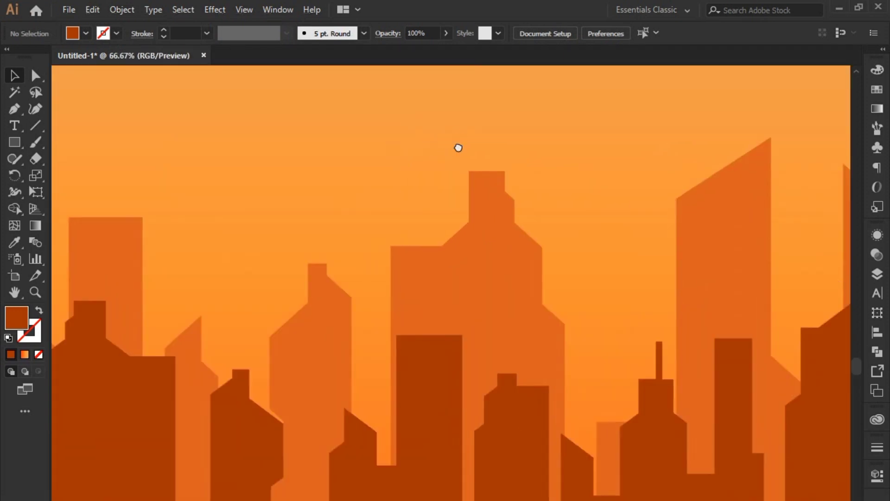
scroll(409, 247, "up", 1)
scroll(406, 292, "up", 1)
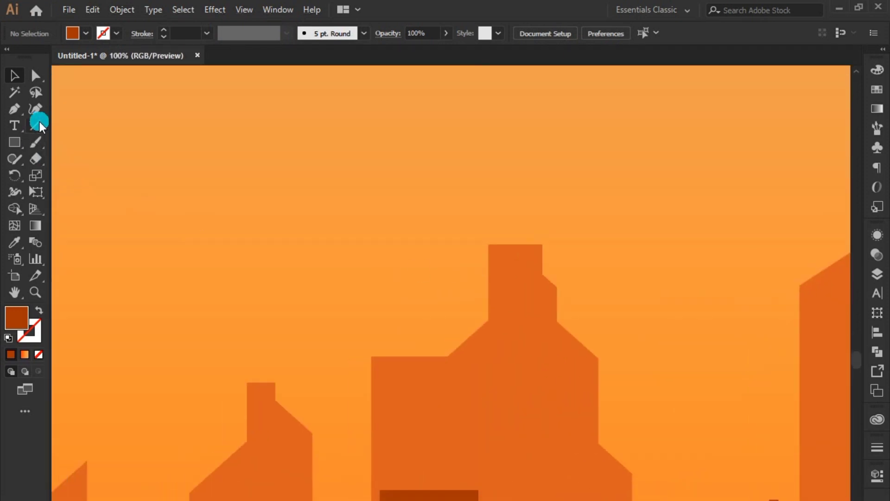
left_click(40, 122)
scroll(384, 231, "down", 1)
Step: Draw a horizontal line across the sky, stroked with the orange sampled from the left building
left_click_drag(201, 205, 581, 205)
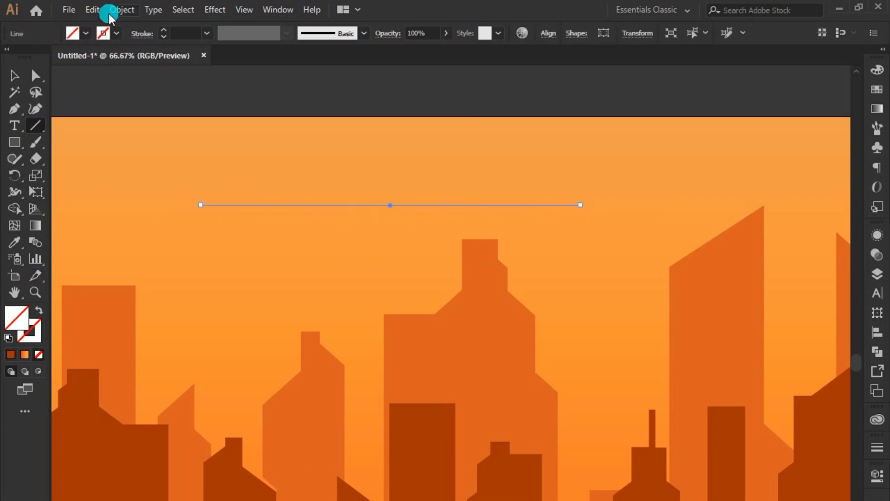
left_click(163, 29)
left_click(14, 242)
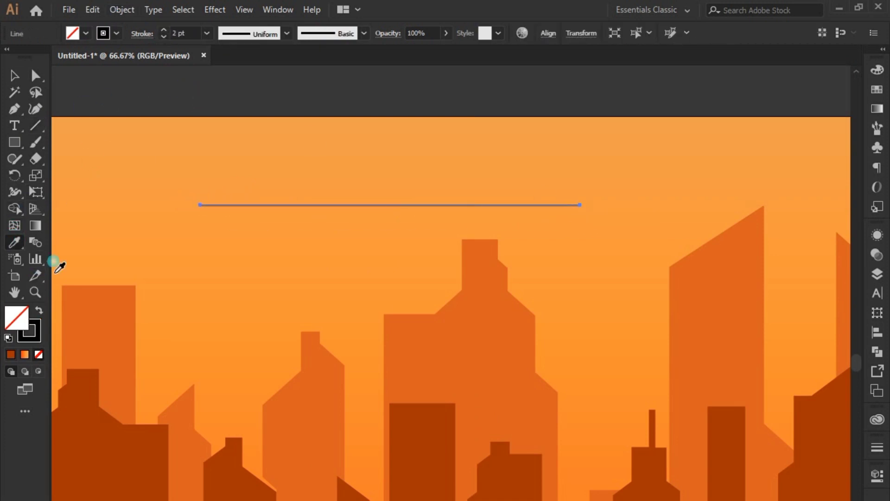
left_click(84, 299)
Step: Set the line's stroke to 4 pt with no fill and bring up Effect > Distort & Transform
left_click(163, 29)
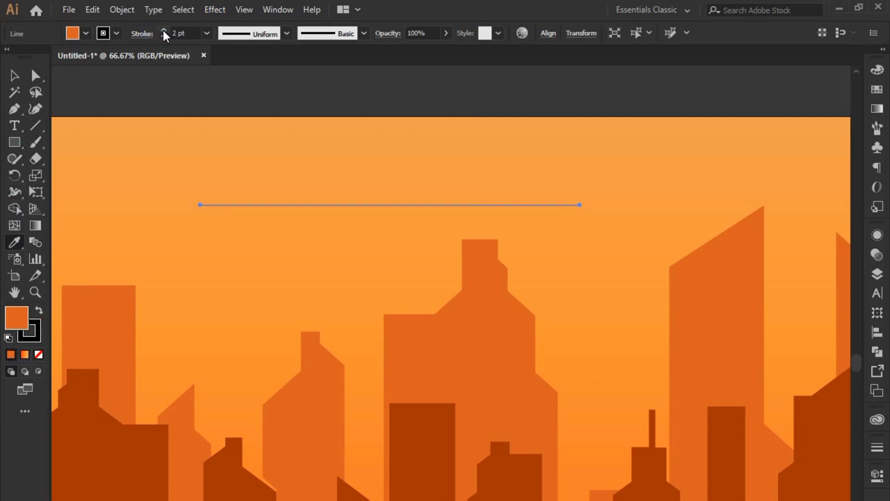
left_click(163, 30)
left_click(39, 310)
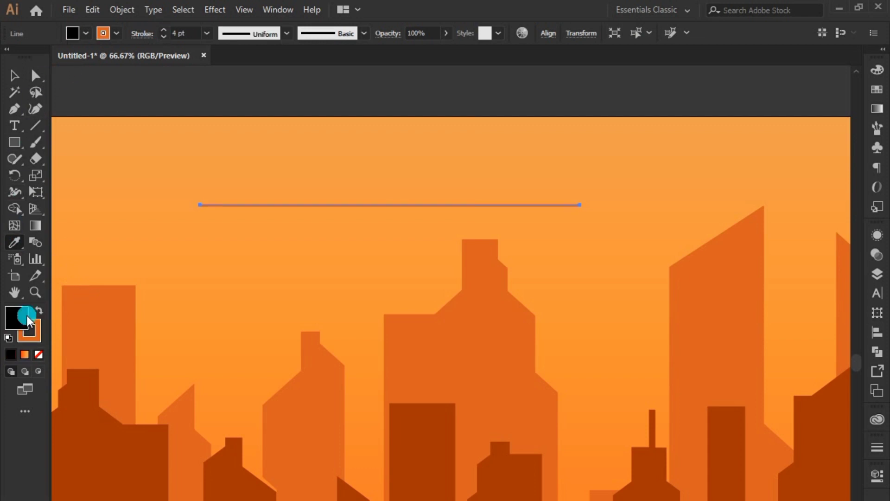
left_click(38, 354)
left_click(14, 75)
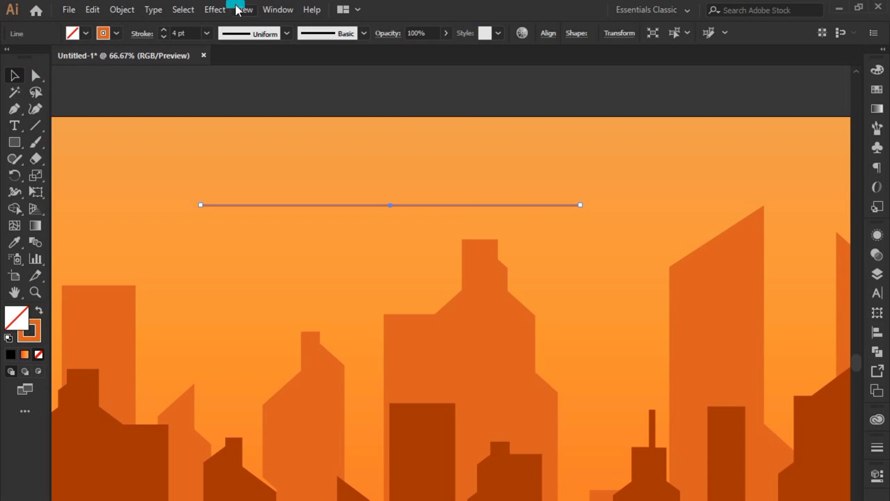
left_click(222, 9)
mouse_move(258, 122)
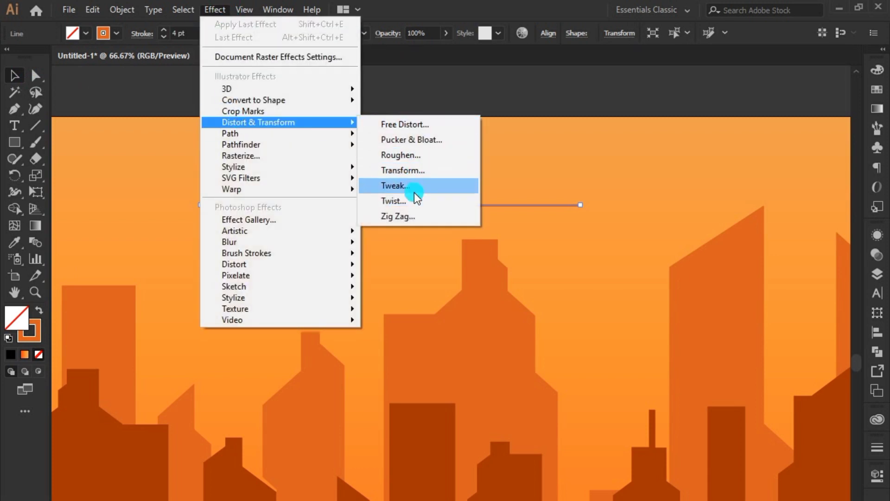
Step: Apply a Zig Zag effect to the line with Size 8 px and 28 ridges
left_click(410, 215)
left_click_drag(416, 250, 390, 263)
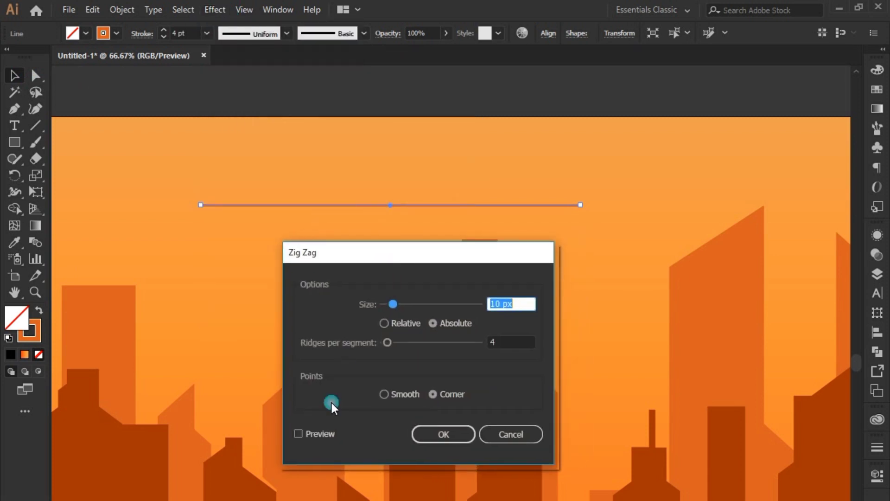
left_click(320, 434)
left_click_drag(393, 305, 418, 304)
mouse_move(387, 342)
left_mouse_down()
mouse_move(399, 343)
mouse_move(388, 343)
left_mouse_up()
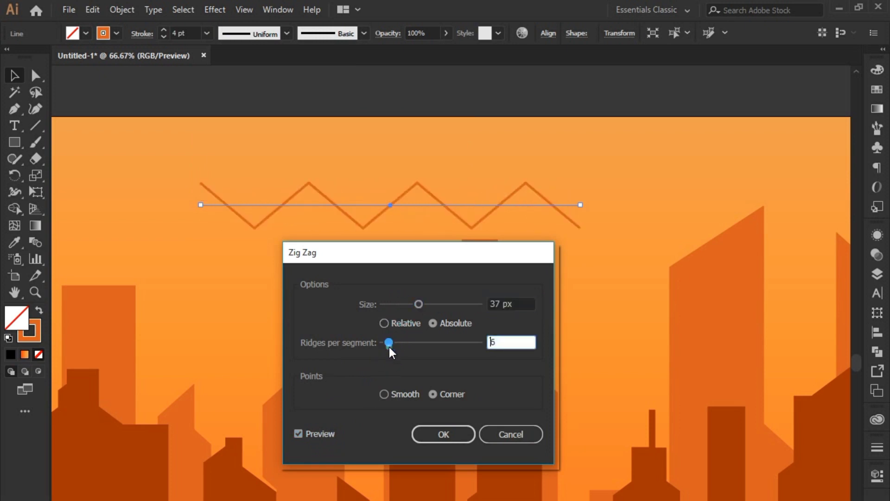
left_click(419, 305)
left_click_drag(420, 304, 447, 304)
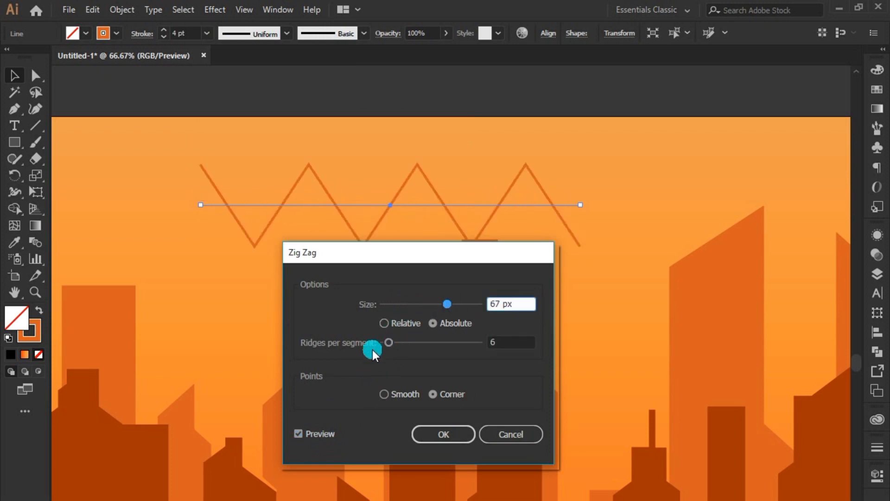
left_click(393, 304)
mouse_move(408, 347)
left_mouse_down()
mouse_move(421, 346)
mouse_move(407, 343)
left_mouse_up()
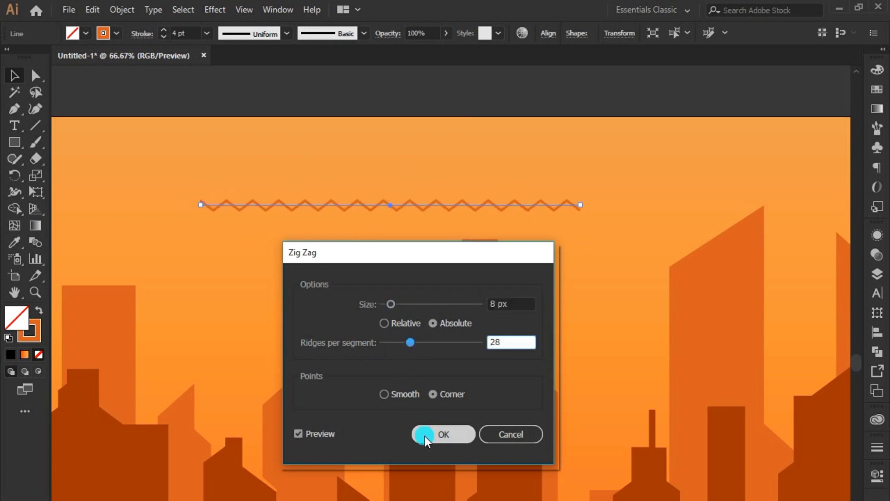
left_click(425, 435)
left_click(162, 38)
Step: Reopen Zig Zag from the Appearance panel and raise its absolute size to about 12 px
left_click(253, 160)
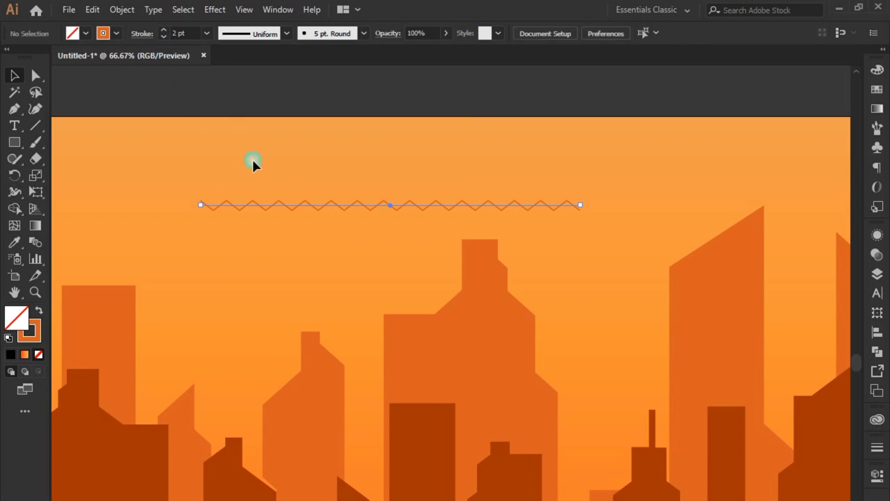
left_click(258, 203)
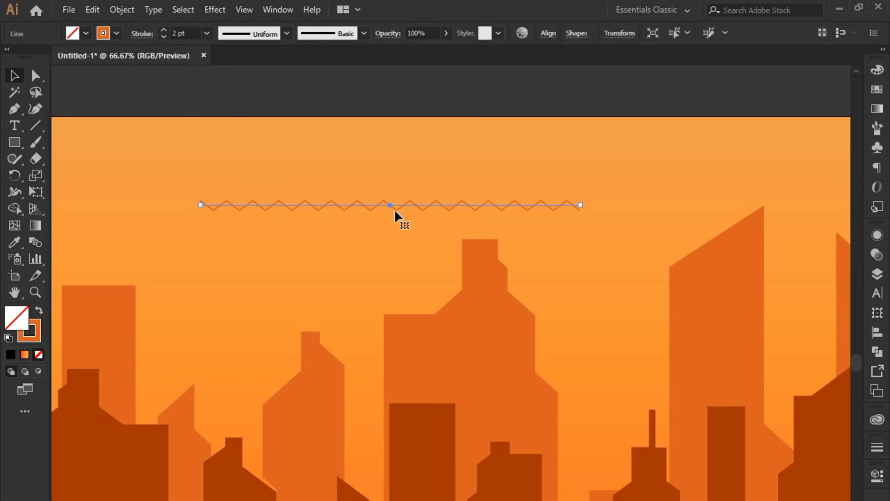
left_click(878, 230)
left_click(746, 269)
left_click(432, 325)
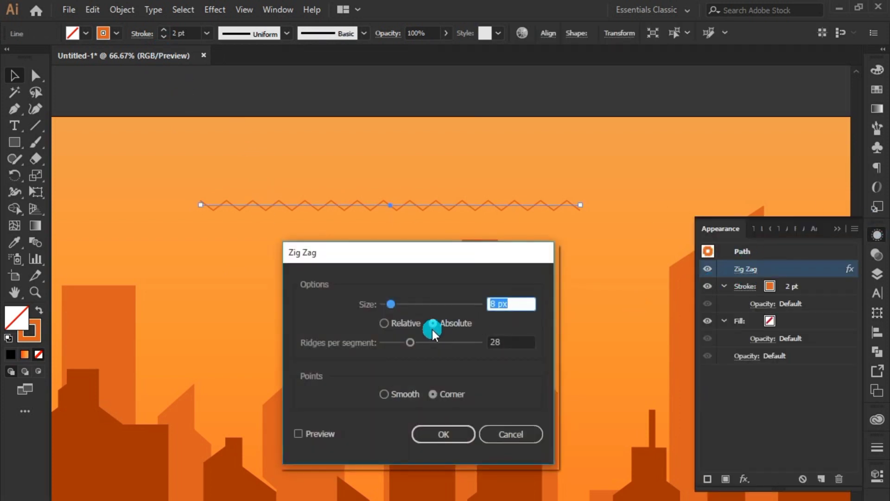
left_click_drag(389, 305, 400, 304)
left_click(326, 431)
left_click(440, 434)
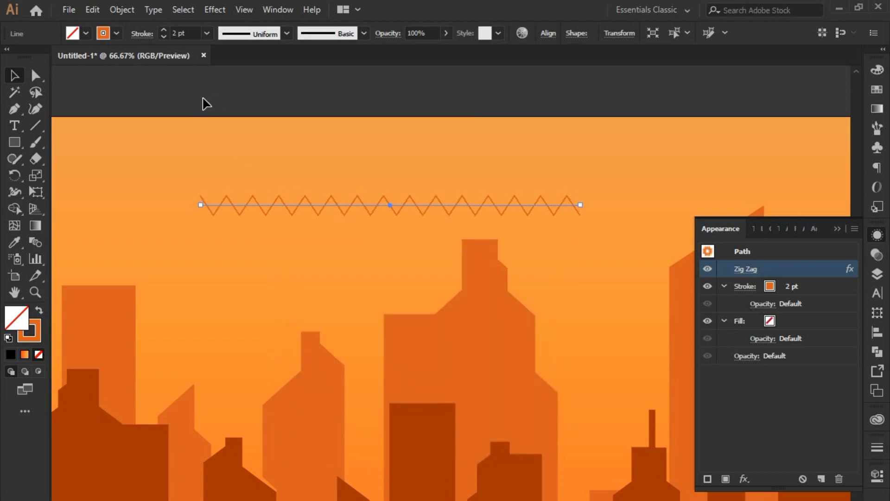
Step: Deselect the zig-zag and begin a straight line at its left end
left_click(205, 103)
left_click(13, 126)
left_click(210, 199)
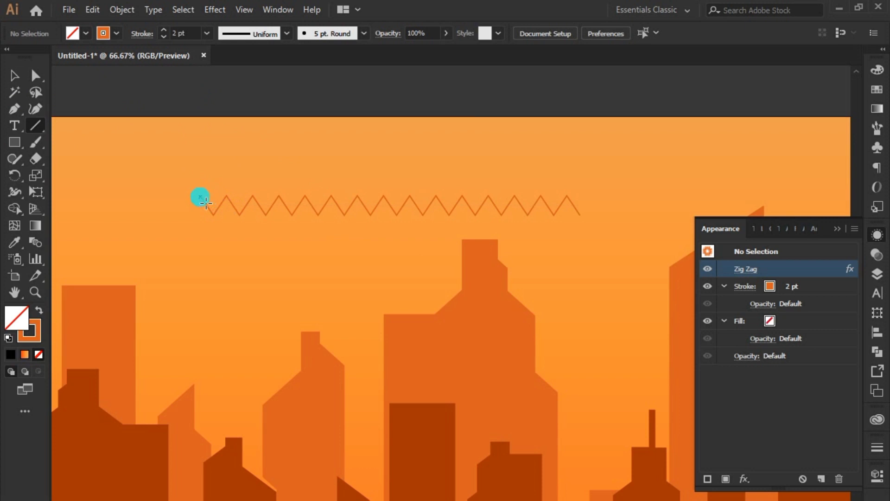
Step: Draw a straight rail along the zig-zag tops and place a copy along its bottom points
left_click_drag(205, 202, 591, 208)
left_click(14, 75)
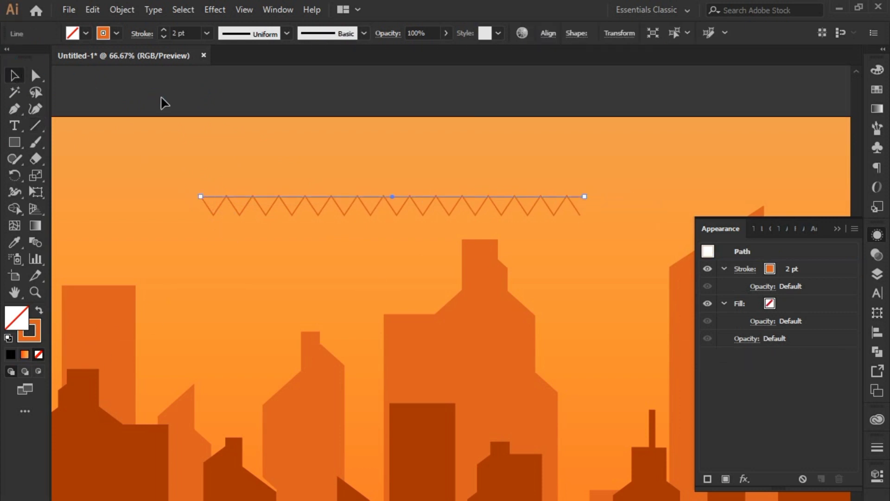
left_click(294, 203)
key("ctrl+plus")
key("ctrl+plus")
left_click(379, 198)
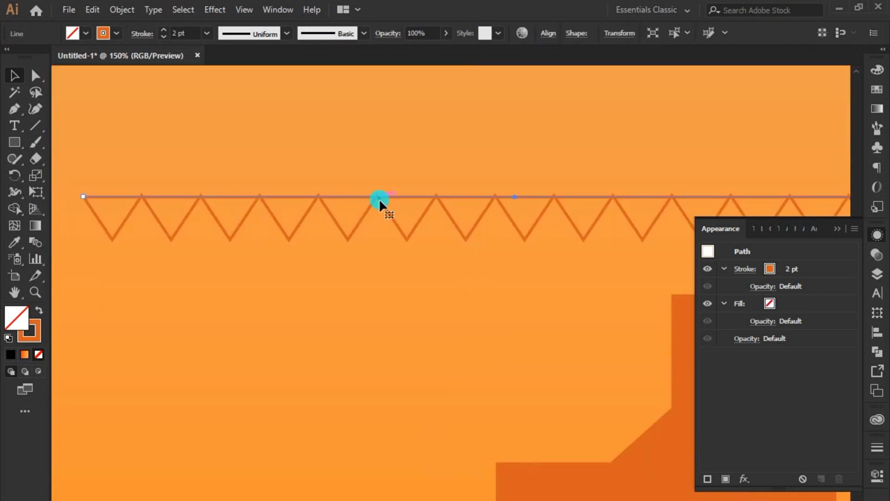
mouse_move(379, 199)
left_mouse_down()
mouse_move(407, 197)
mouse_move(408, 243)
left_mouse_up()
key("ctrl+minus")
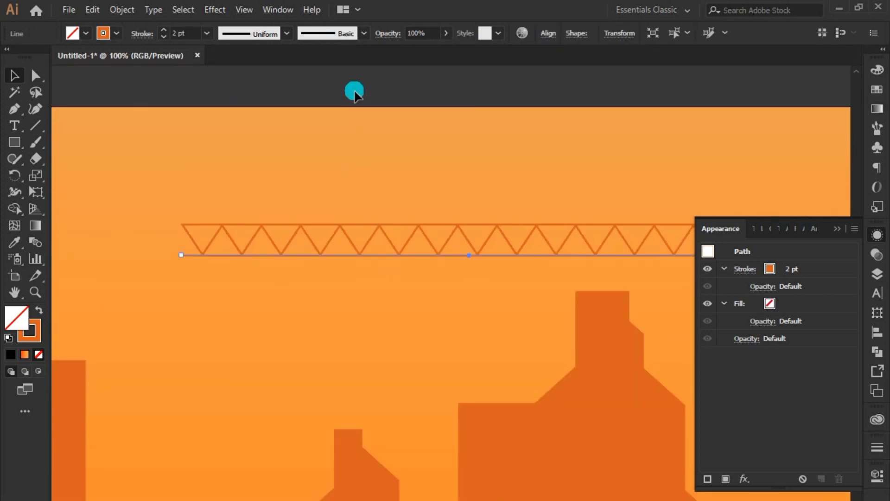
left_click(355, 89)
Step: Draw a vertical bar joining the left ends of the top and bottom rails
scroll(176, 232, "up", 1)
scroll(194, 253, "up", 1)
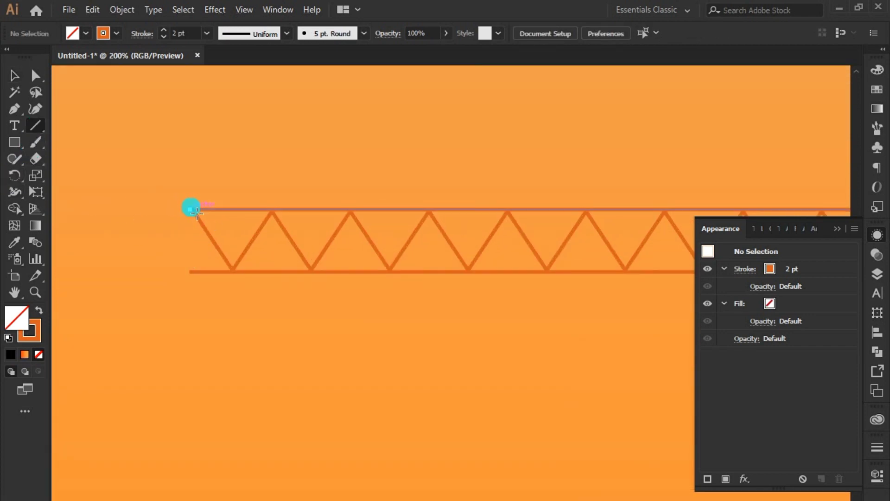
left_click_drag(191, 209, 190, 271)
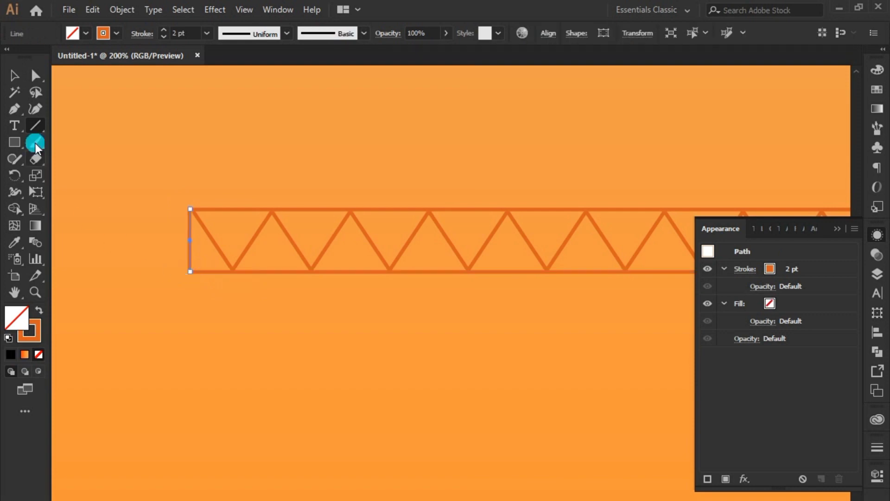
left_click(14, 75)
left_click(160, 145)
scroll(214, 173, "down", 1)
scroll(125, 199, "down", 1)
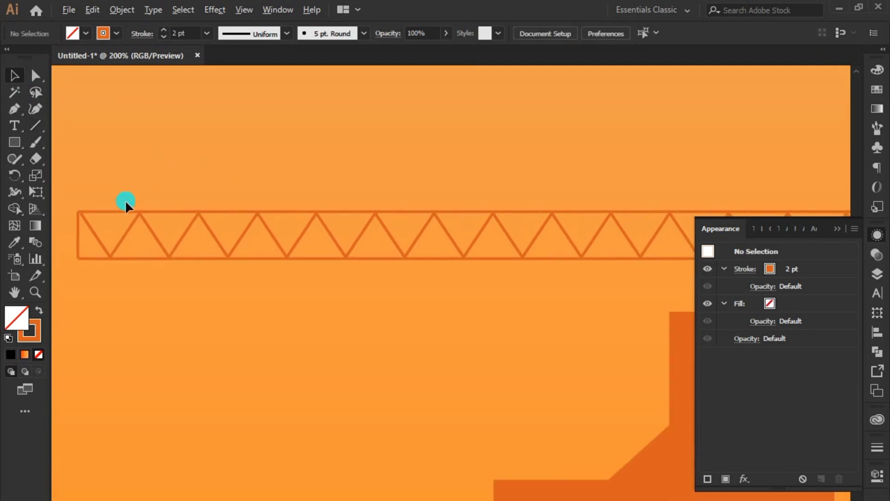
scroll(186, 218, "left", 5)
scroll(295, 260, "up", 4)
Step: Move the vertical end bar onto the truss's left edge and close the Appearance panel
left_click(338, 213)
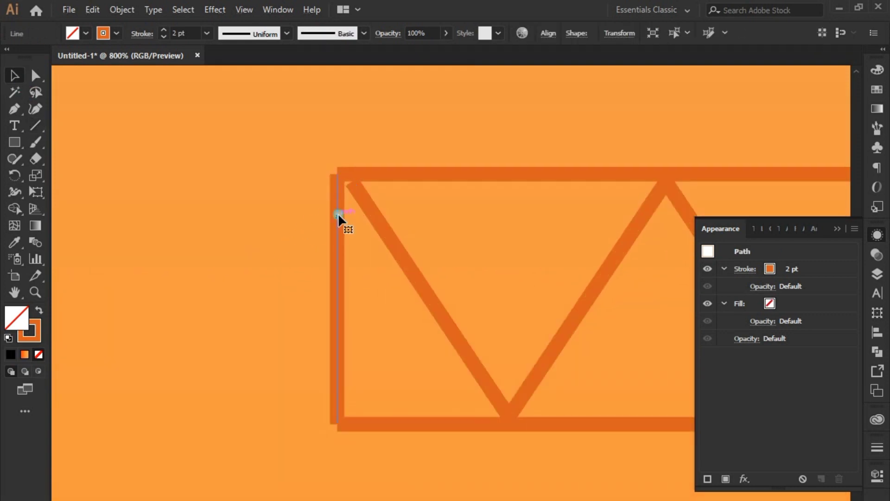
left_click_drag(339, 213, 344, 214)
left_click(379, 204)
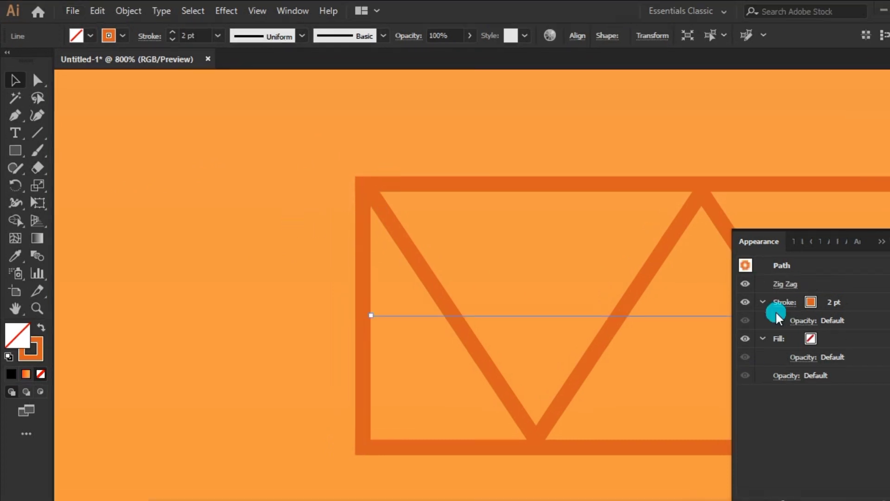
left_click(880, 245)
left_click_drag(720, 295, 507, 284)
scroll(507, 284, "down", 3)
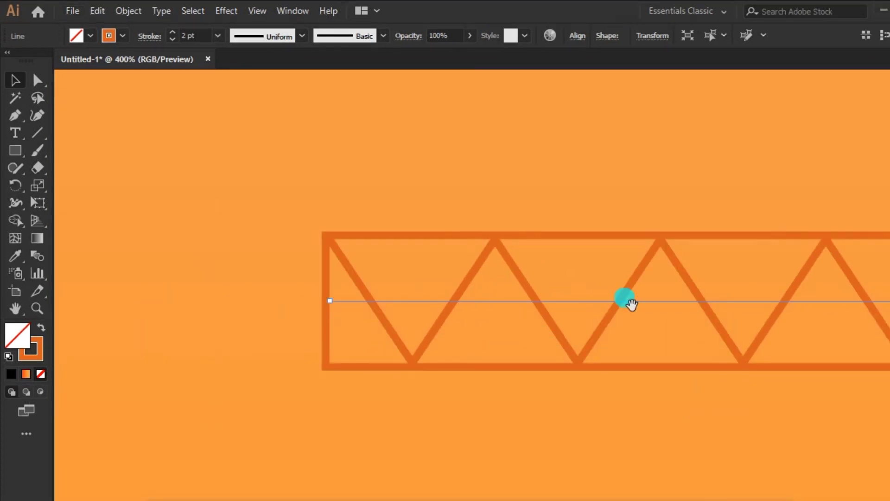
left_click_drag(625, 298, 480, 277)
scroll(481, 277, "down", 2)
scroll(477, 283, "down", 1)
scroll(469, 277, "down", 1)
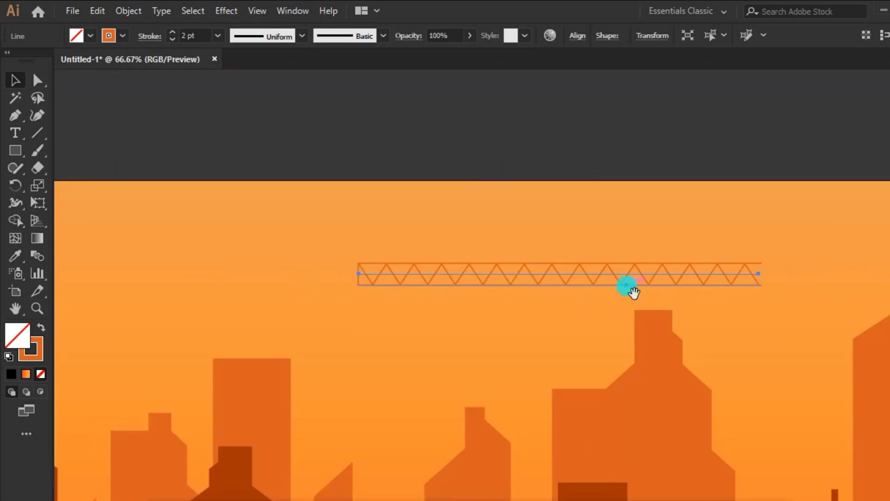
scroll(309, 285, "up", 2)
Step: Place a copy of the end bar at the truss's right end, aligned exactly
left_click_drag(275, 238, 815, 248)
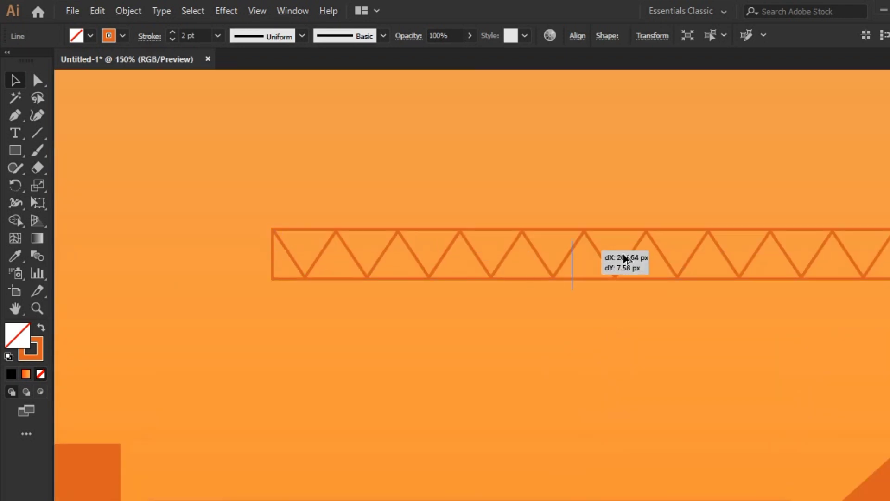
left_click_drag(800, 334, 385, 343)
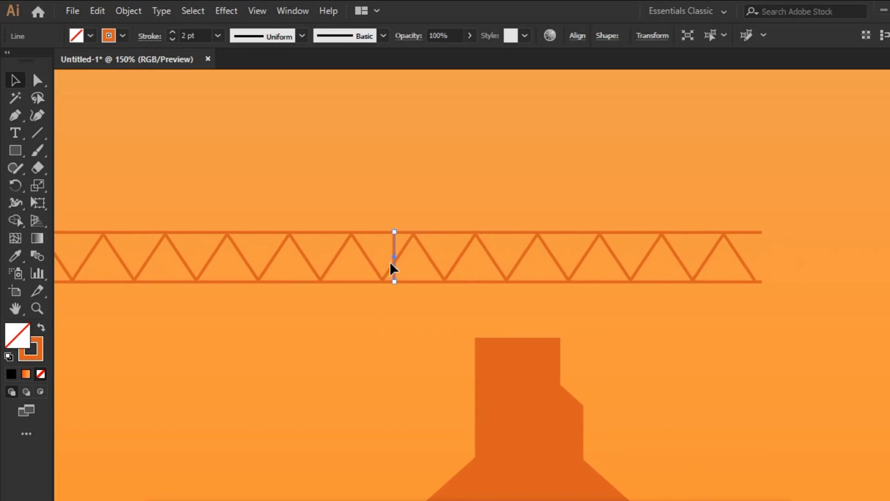
left_click_drag(393, 251, 759, 255)
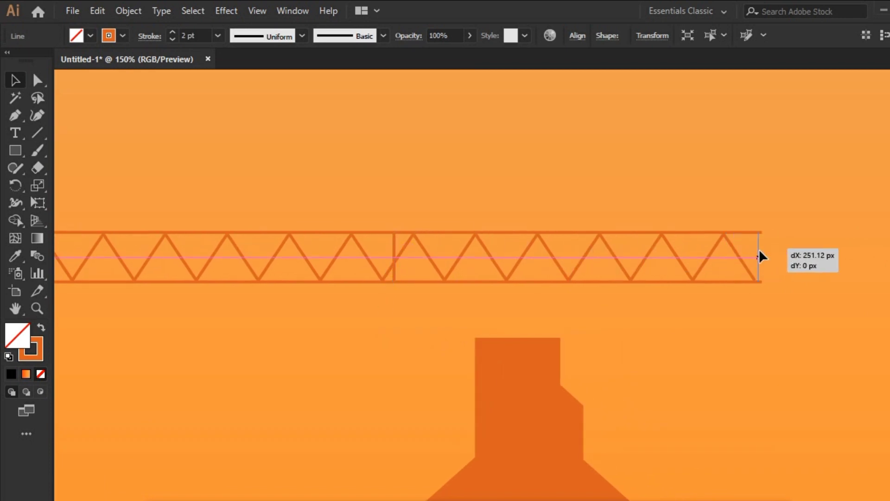
scroll(789, 249, "up", 5)
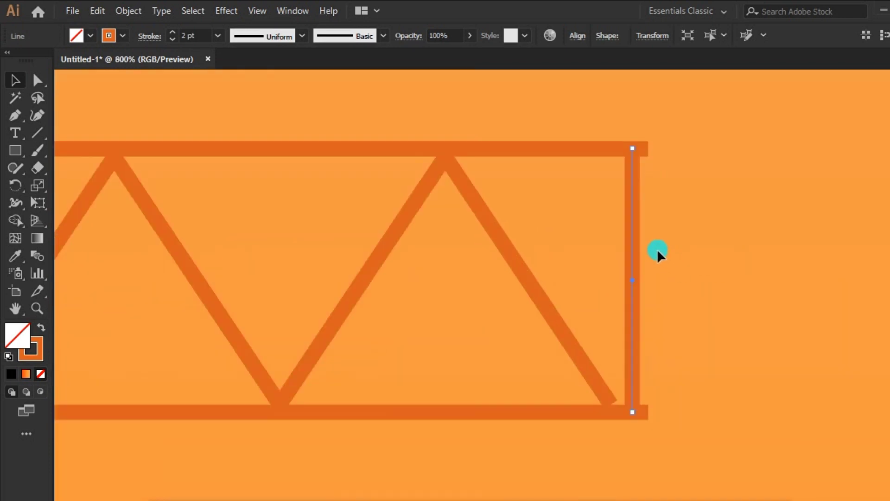
left_click_drag(636, 237, 641, 237)
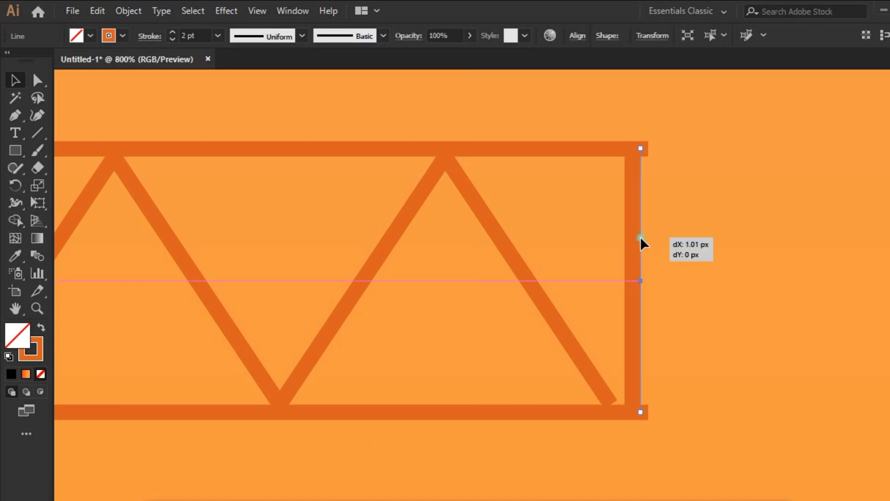
scroll(641, 237, "down", 2)
scroll(603, 354, "up", 2)
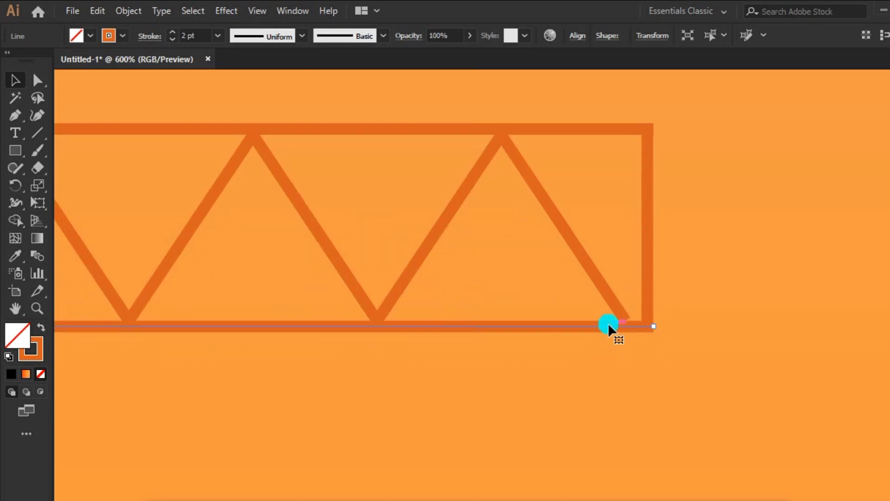
Step: Drag the bottom line's end so it sits flush with the truss's lower edge
left_click(608, 322)
scroll(583, 347, "down", 2)
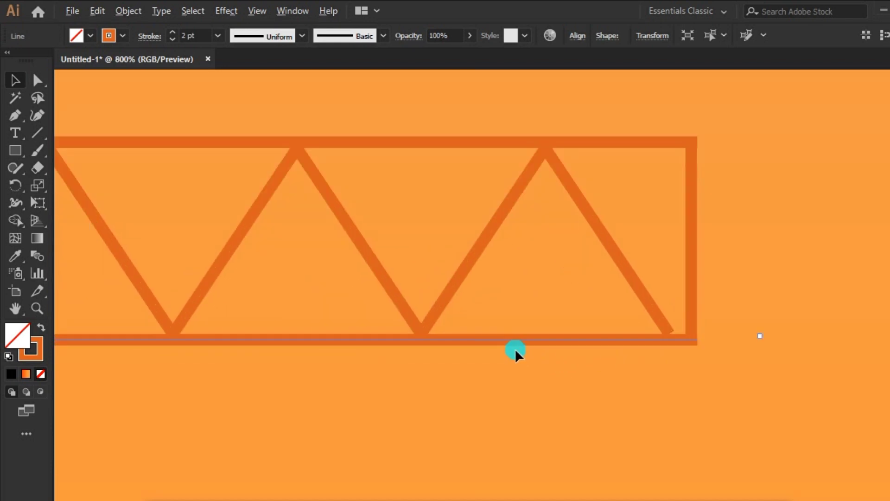
scroll(515, 349, "up", 1)
scroll(515, 349, "up", 1)
left_click(686, 342)
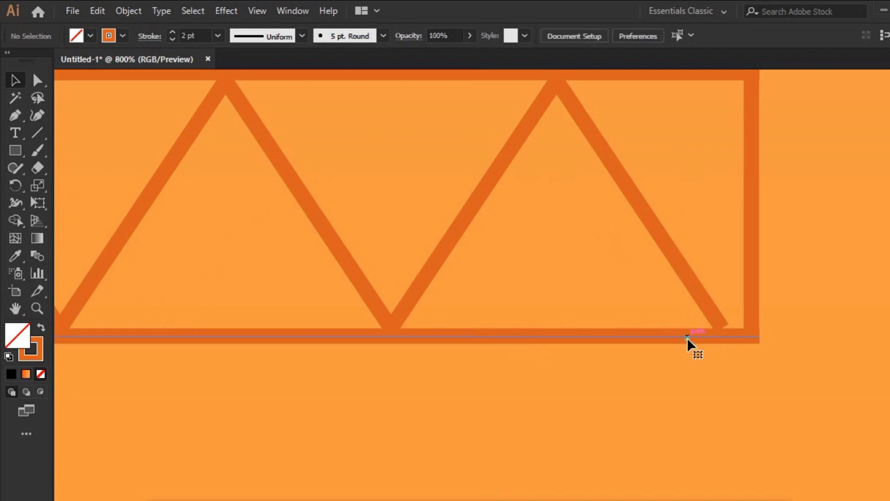
left_click(687, 337)
left_click_drag(687, 337, 687, 327)
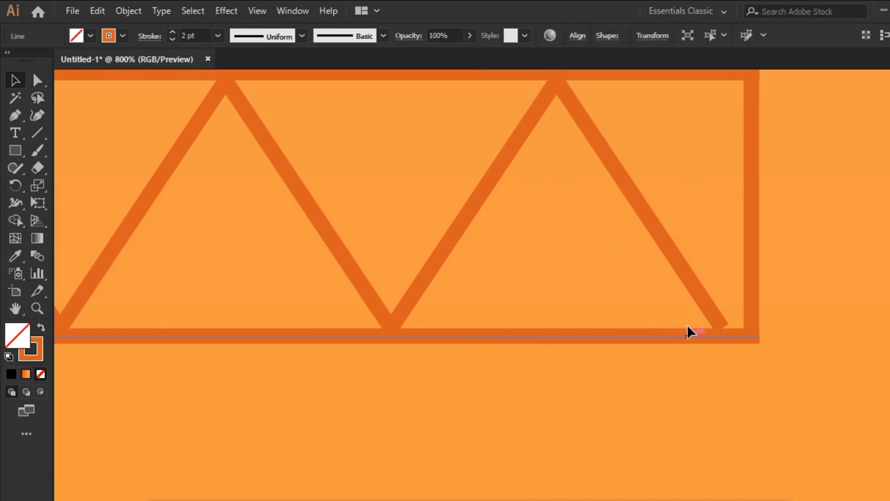
scroll(691, 374, "down", 3)
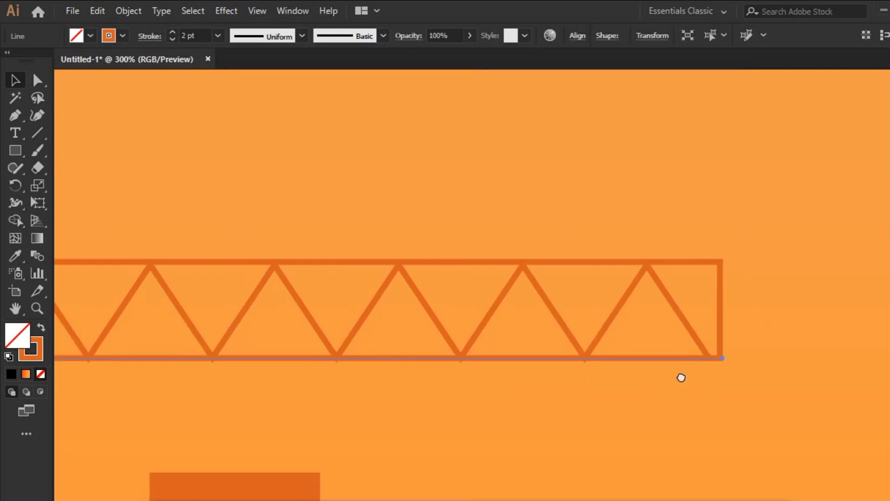
scroll(550, 369, "down", 2)
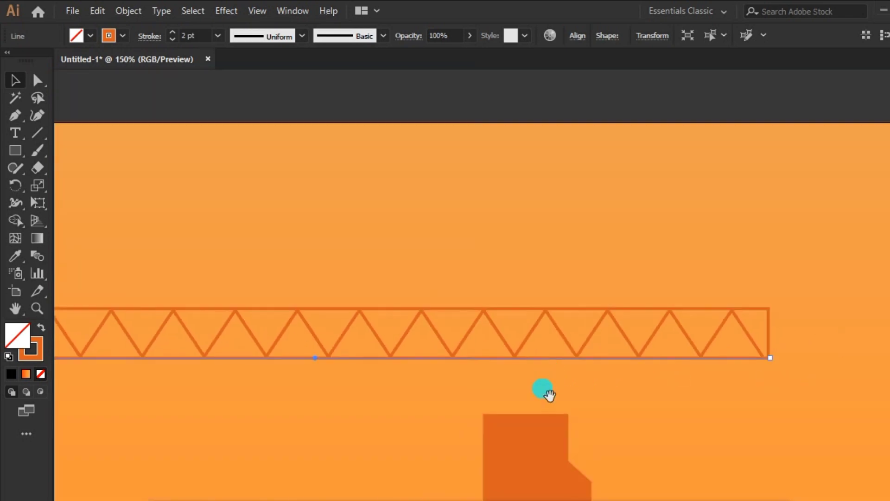
scroll(543, 389, "down", 2)
scroll(581, 338, "down", 2)
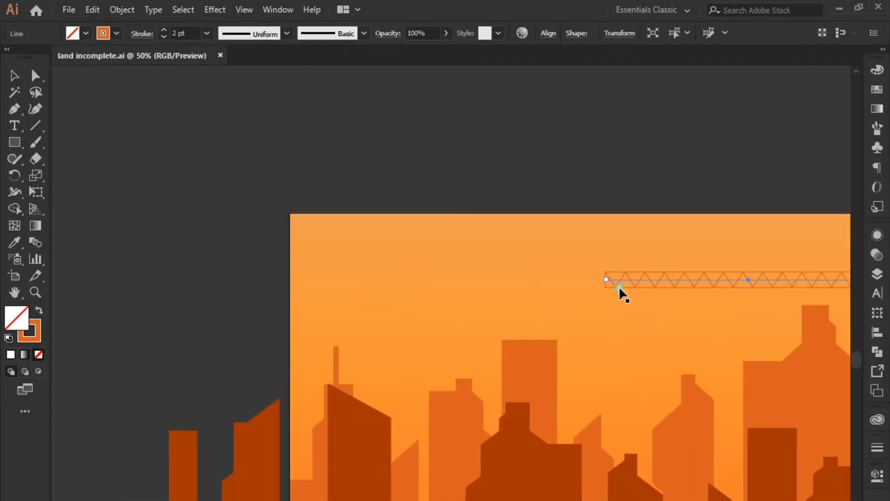
scroll(621, 279, "up", 4)
scroll(617, 273, "up", 2)
scroll(608, 276, "up", 1)
Step: Draw a closed Pen triangle from the truss's top-left corner to a tip left of its bottom
left_click(14, 108)
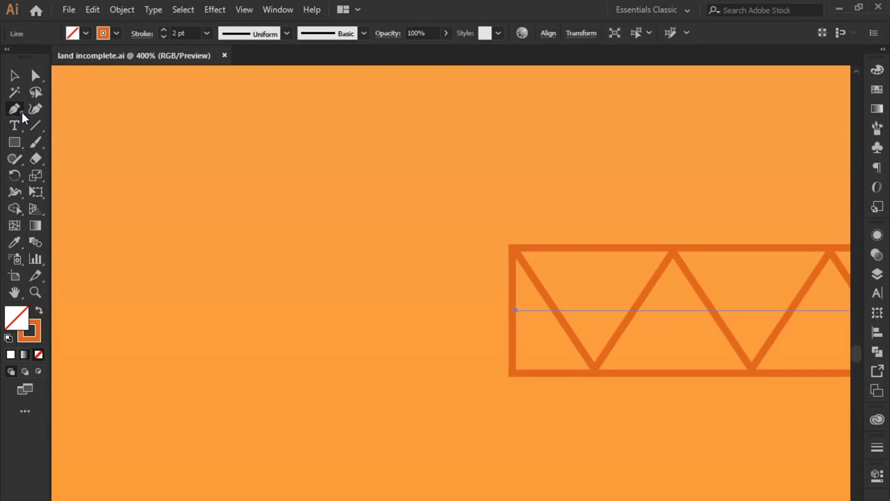
left_click(513, 248)
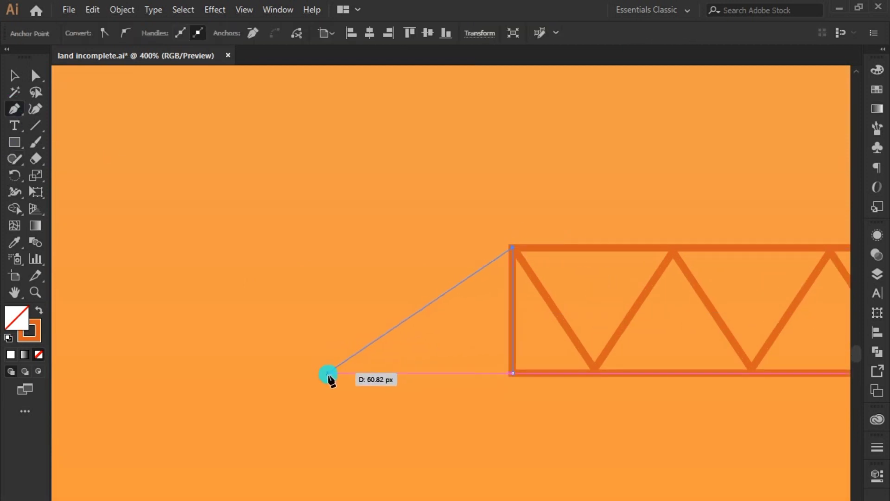
left_click(327, 372)
left_click(515, 372)
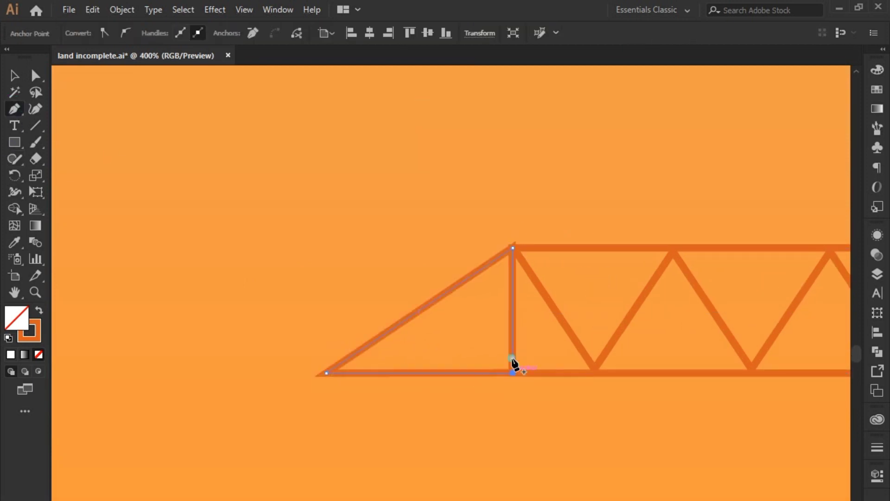
left_click(513, 249)
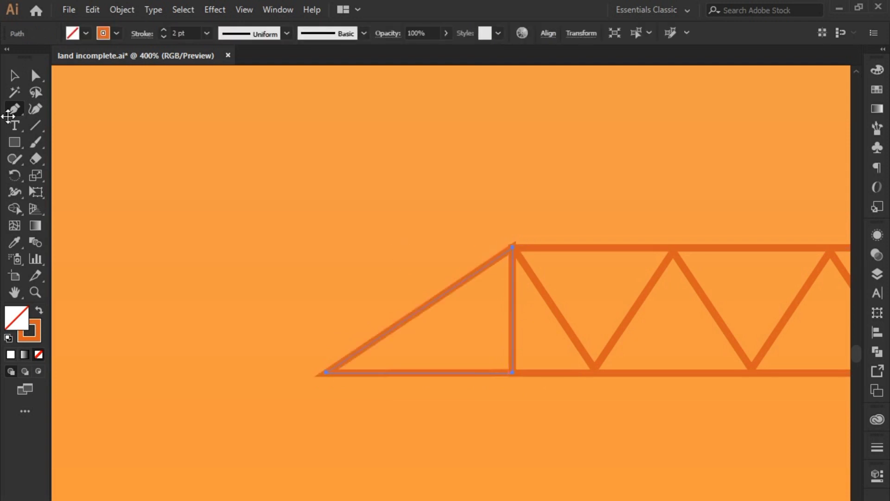
left_click(14, 75)
left_click(501, 207)
Step: Marquee-select every piece of the truss
scroll(305, 231, "down", 2)
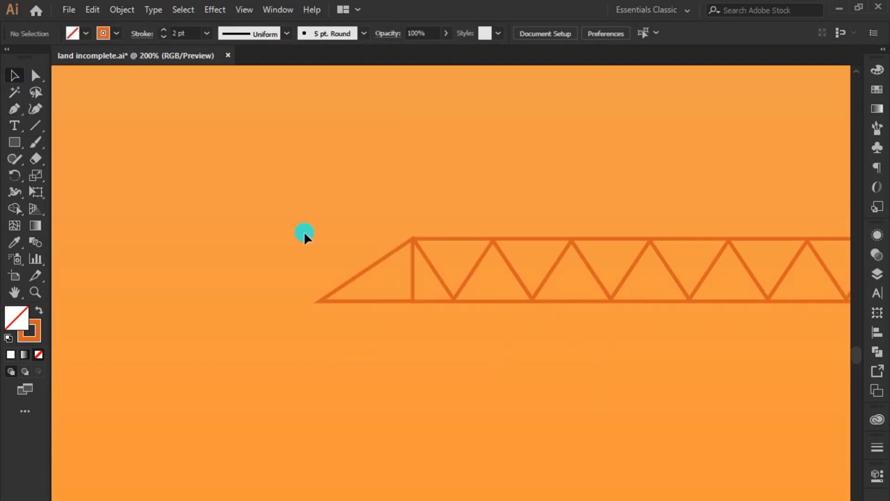
scroll(375, 271, "down", 1)
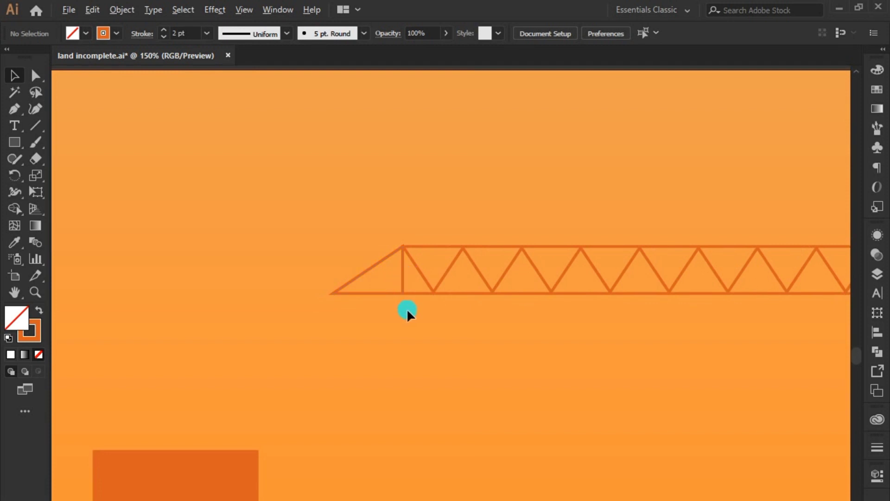
scroll(369, 304, "down", 2)
scroll(369, 303, "down", 1)
left_click_drag(331, 240, 661, 296)
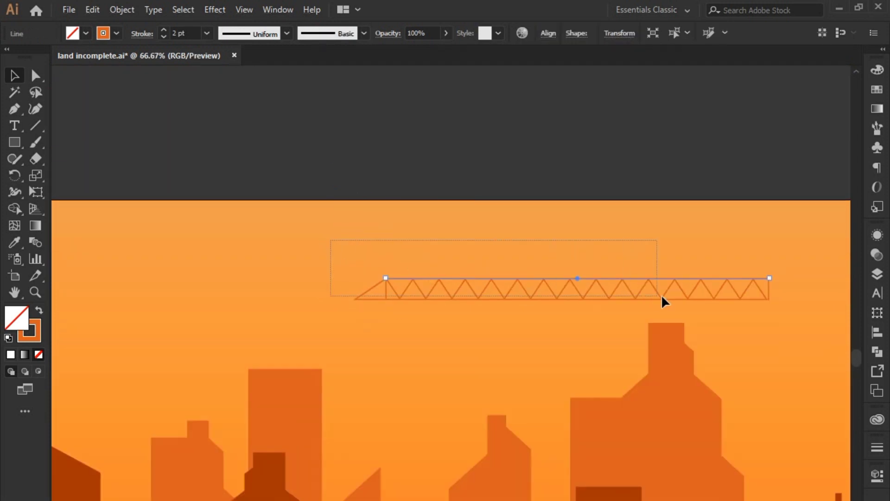
Step: Group the truss pieces into a single object
scroll(602, 338, "up", 1)
right_click(517, 243)
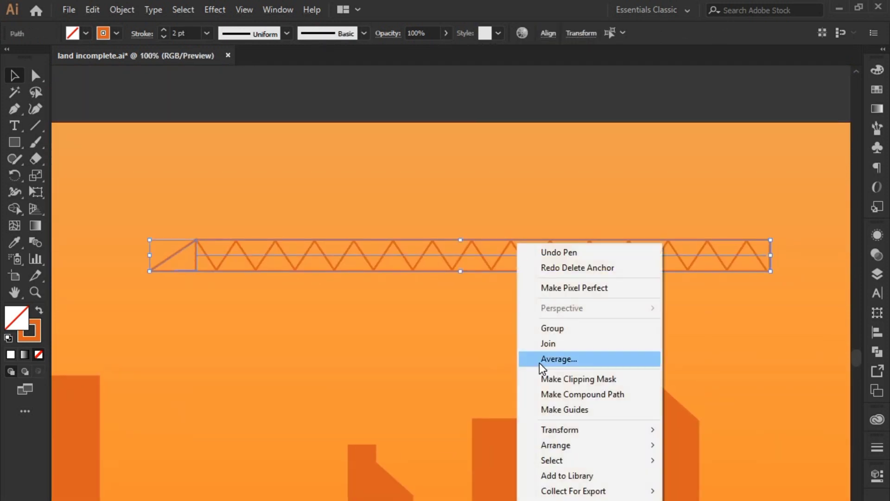
left_click(551, 329)
left_click(461, 332)
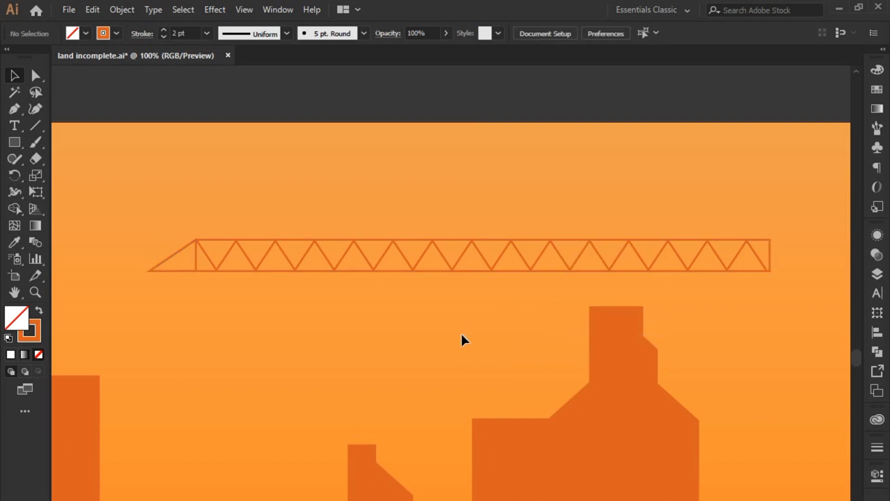
left_click(398, 240)
Step: Place a copy of the truss below and rotate it 90° into an upright tower
scroll(398, 260, "down", 1)
left_click_drag(455, 262, 453, 334)
scroll(603, 332, "down", 2)
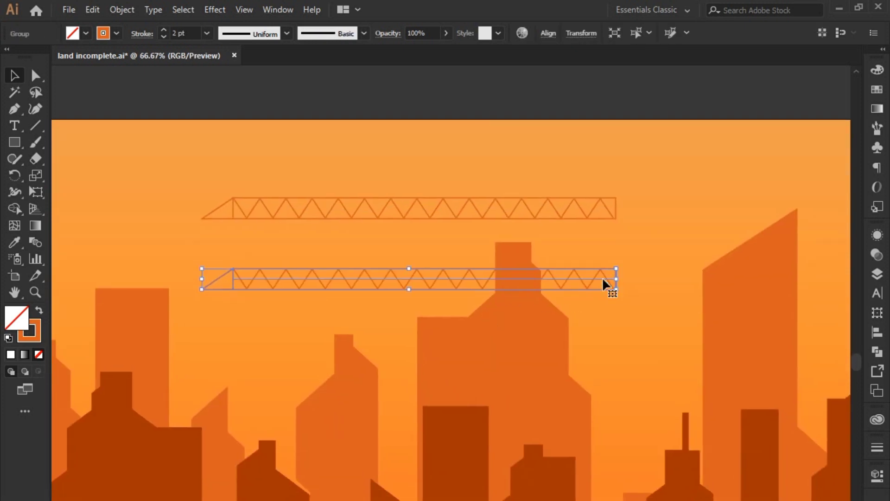
left_click_drag(622, 265, 416, 393)
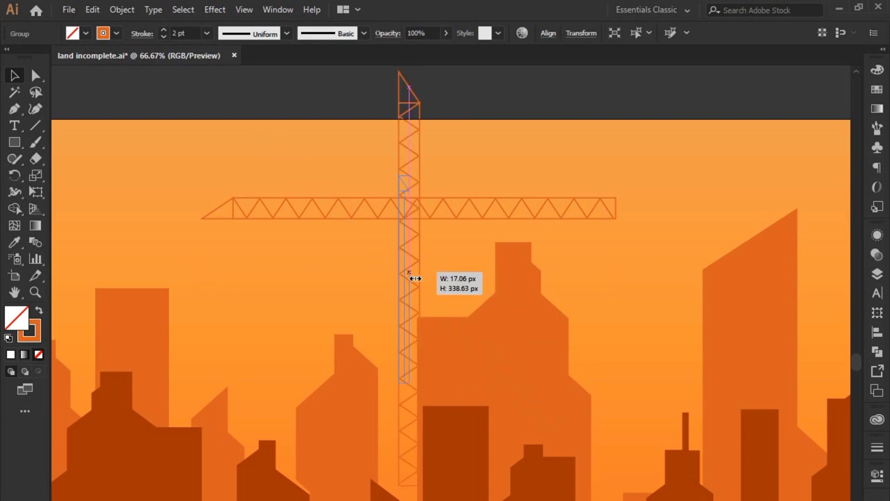
left_click_drag(419, 273, 411, 278)
key("ctrl+z")
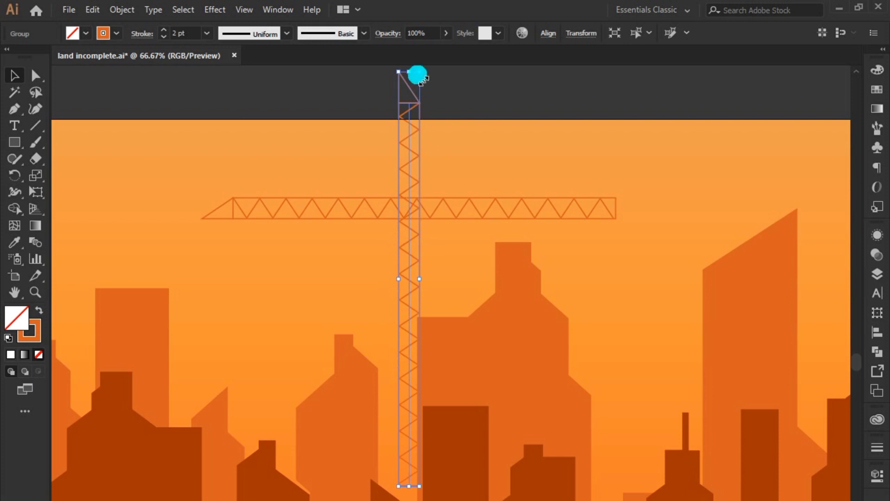
left_click_drag(421, 80, 251, 69)
Step: Outline the tower's strokes, shorten it, and move it up to cross the jib
left_click(130, 13)
mouse_move(138, 324)
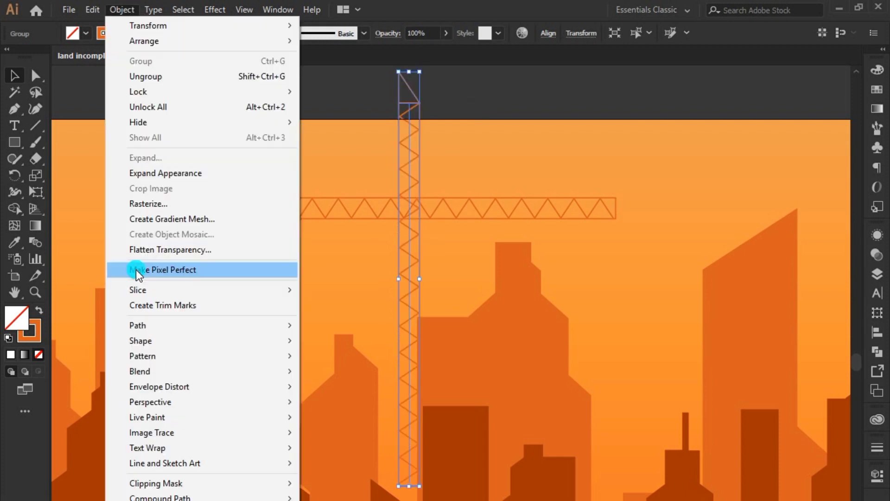
left_click(372, 359)
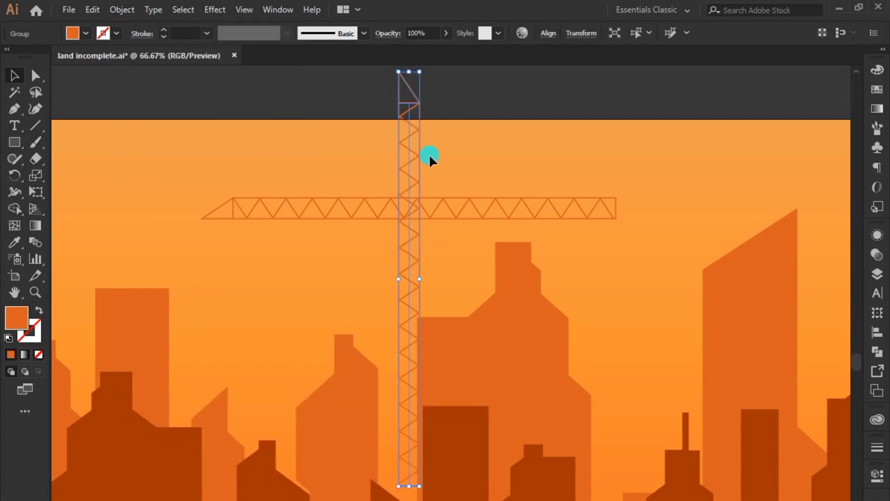
left_click_drag(419, 72, 409, 288)
left_click_drag(400, 328, 453, 160)
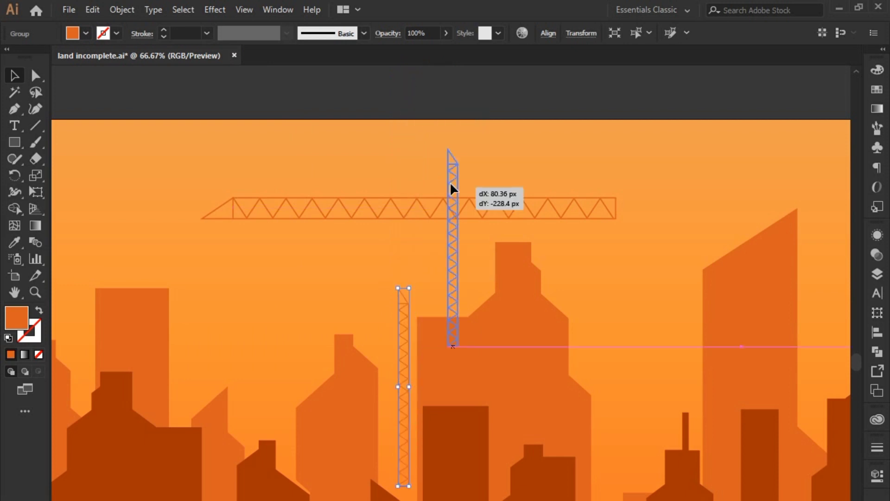
key("ctrl+1")
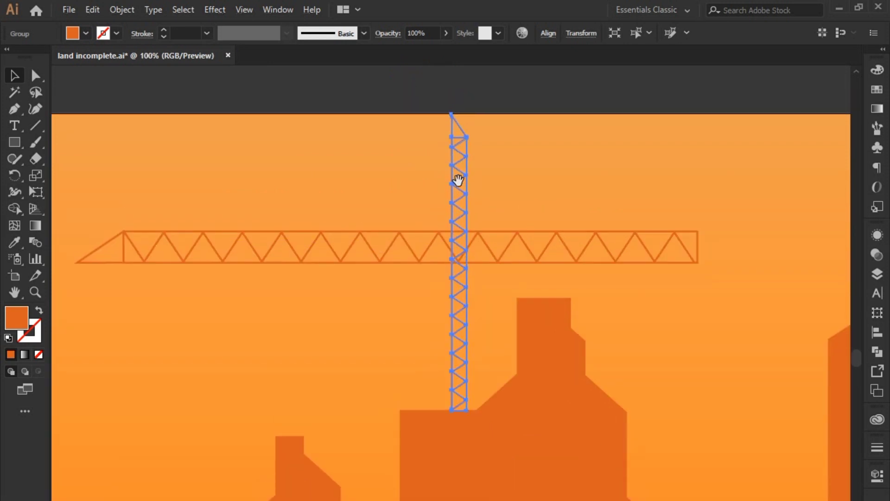
Step: Make a mirrored copy of the tower and offset it beside the original for cross-bracing
right_click(461, 181)
mouse_move(503, 317)
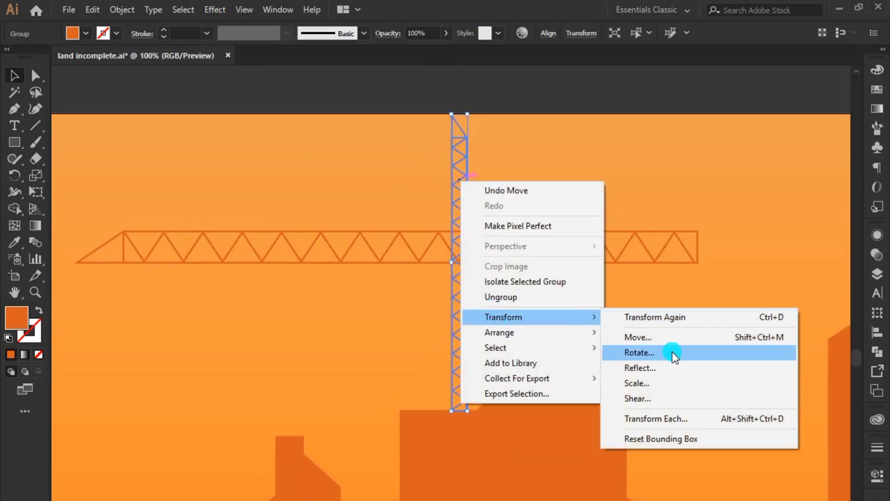
left_click(677, 370)
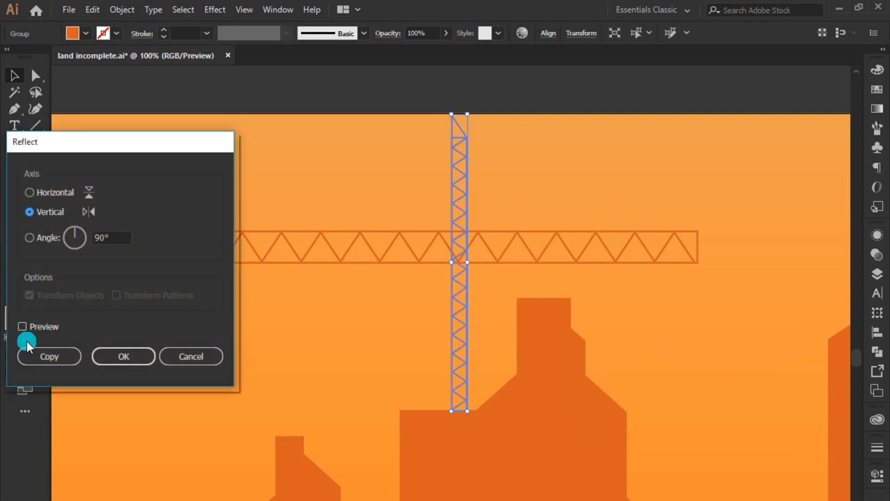
left_click(32, 327)
left_click(40, 354)
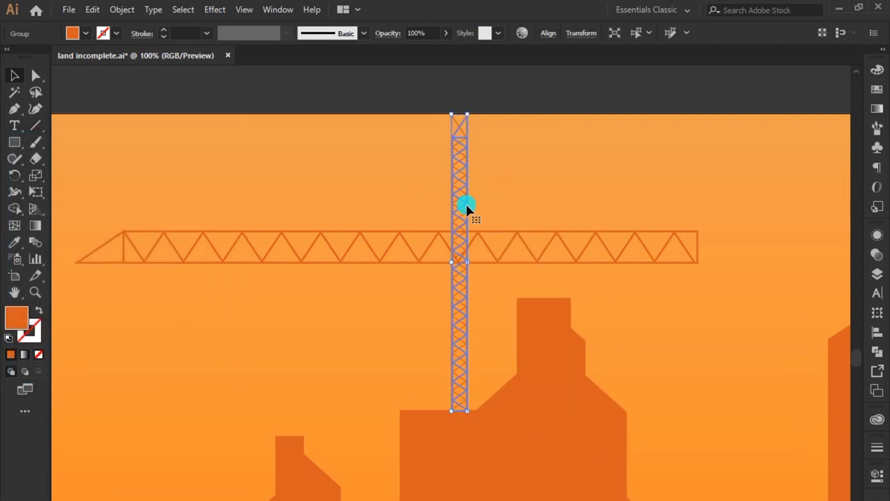
scroll(452, 147, "up", 2)
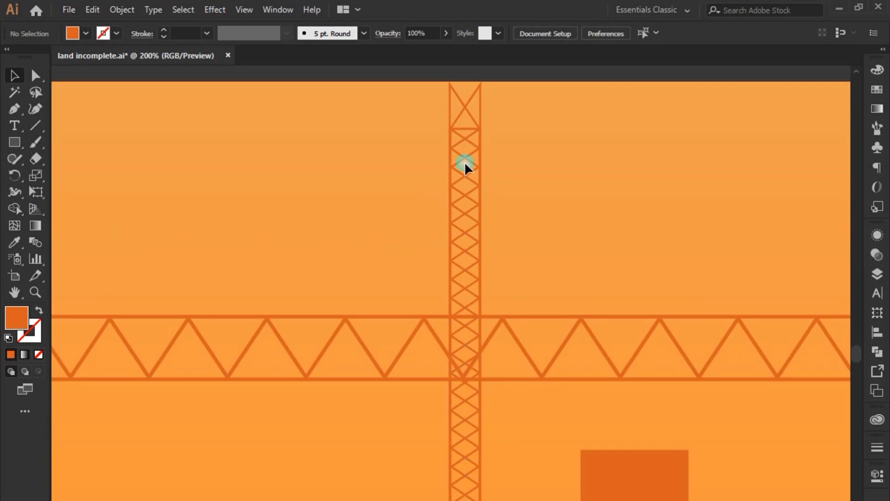
left_click_drag(465, 174, 435, 174)
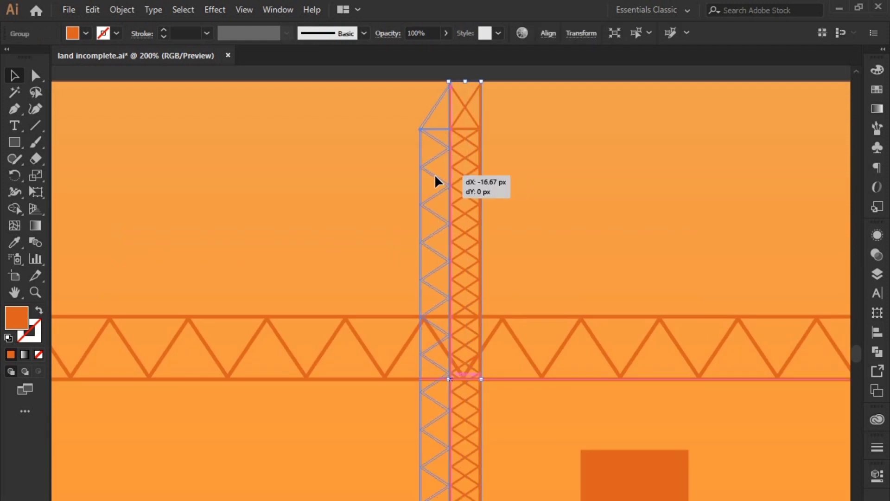
scroll(505, 248, "up", 1)
left_click(505, 248)
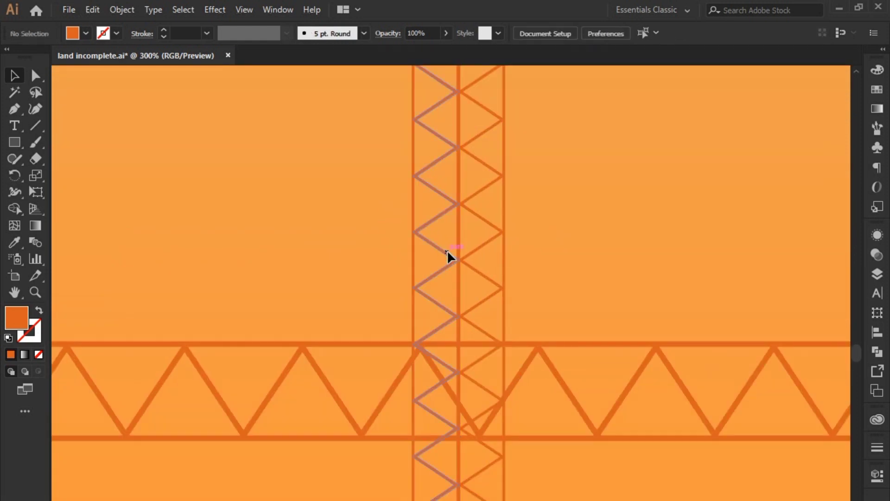
Step: Group the tower parts and drag the right edge inward to narrow the mast to about 25 px
left_click_drag(447, 250, 448, 251)
scroll(553, 266, "down", 1)
left_click(477, 267)
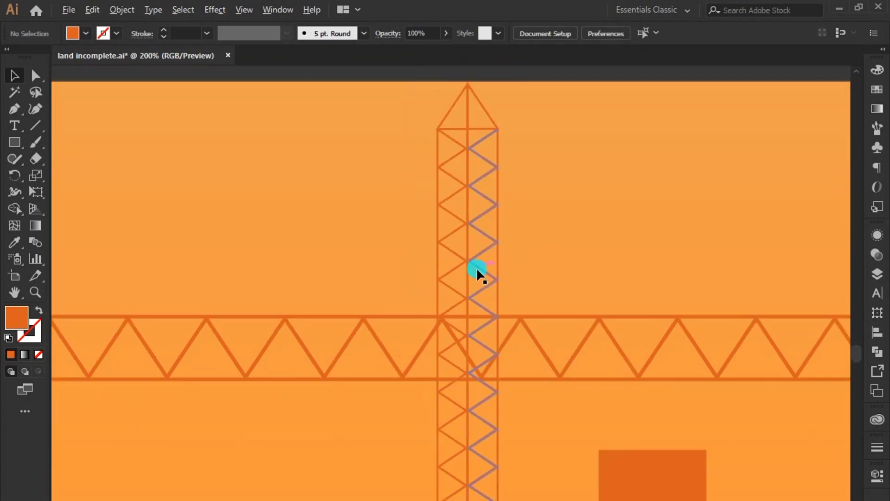
scroll(477, 267, "down", 1)
left_click_drag(458, 197, 456, 196)
right_click(428, 165)
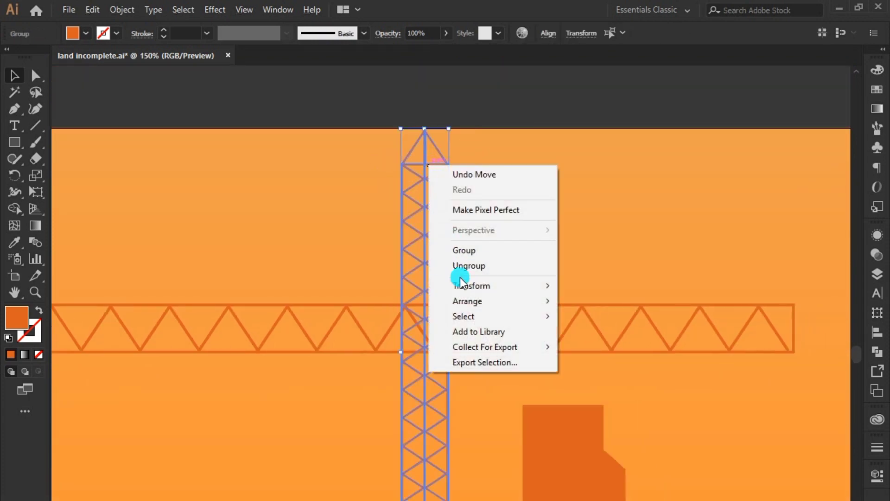
left_click(465, 251)
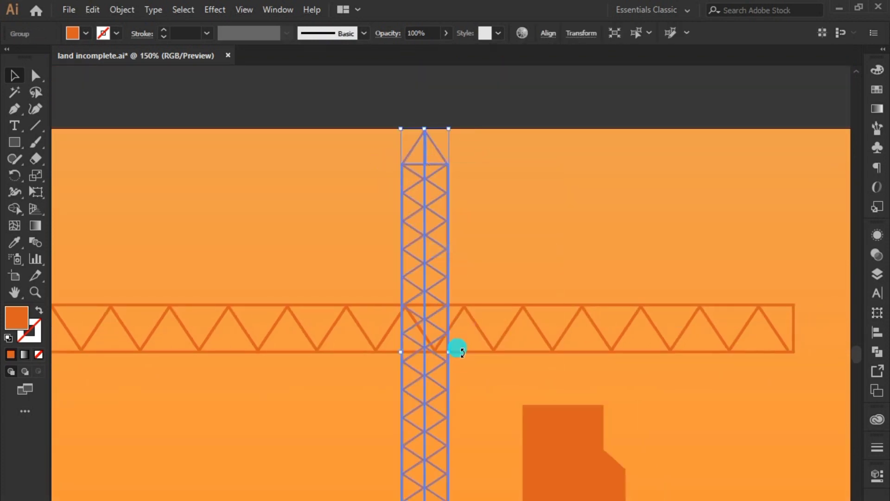
left_click_drag(449, 361, 453, 359)
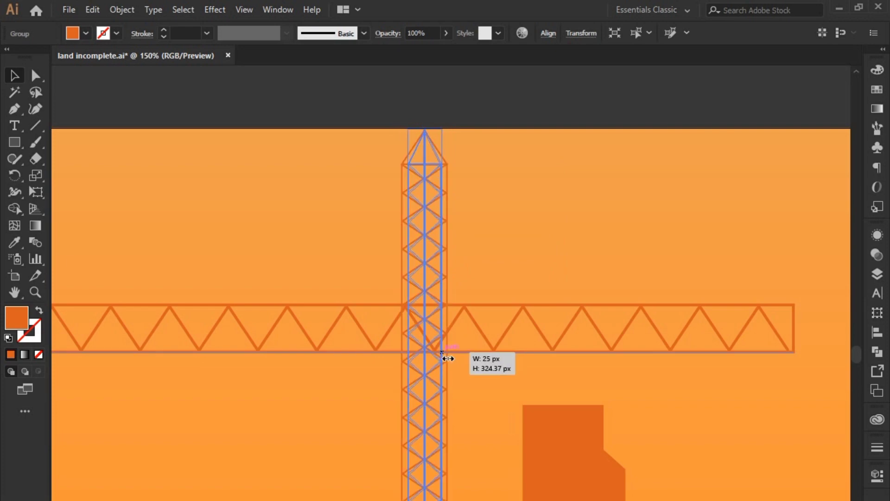
Step: Outline the horizontal jib's strokes and shorten it from its right end
left_click(496, 449)
scroll(497, 449, "down", 1)
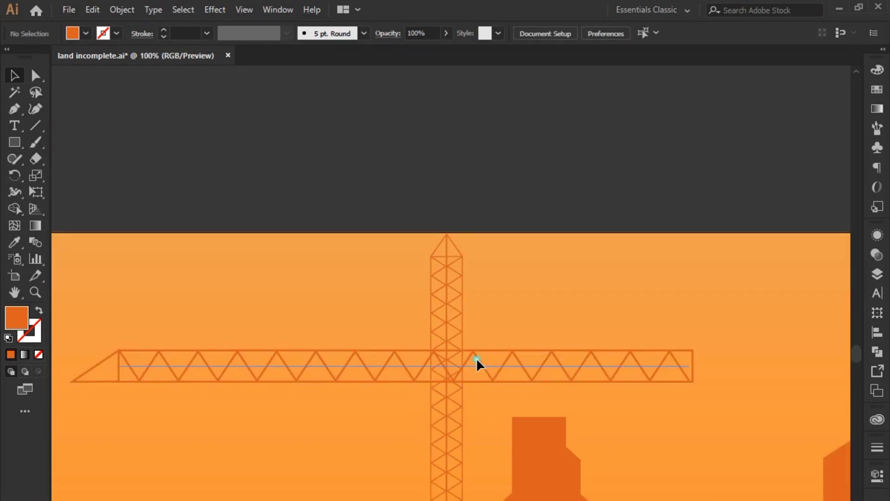
left_click(477, 364)
left_click(122, 9)
left_click(358, 364)
left_click_drag(694, 366, 593, 367)
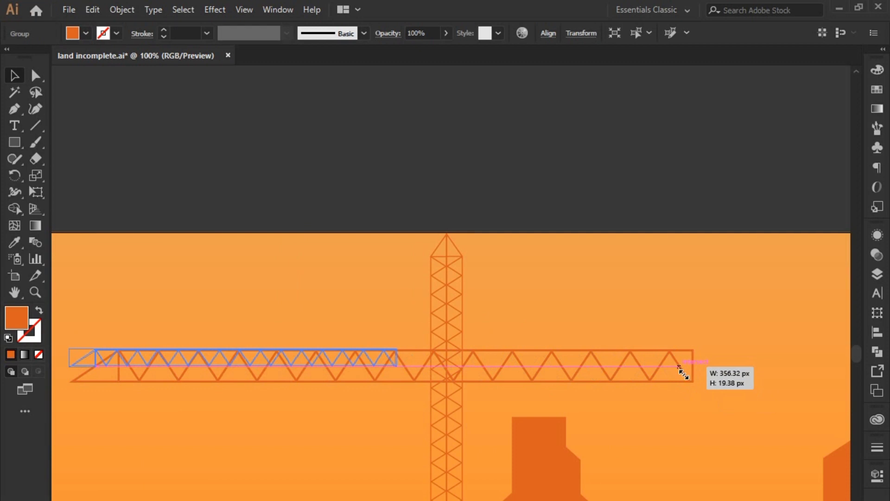
left_click(572, 390)
Step: Raise the jib about 14 px higher across the crane mast
left_click(485, 362)
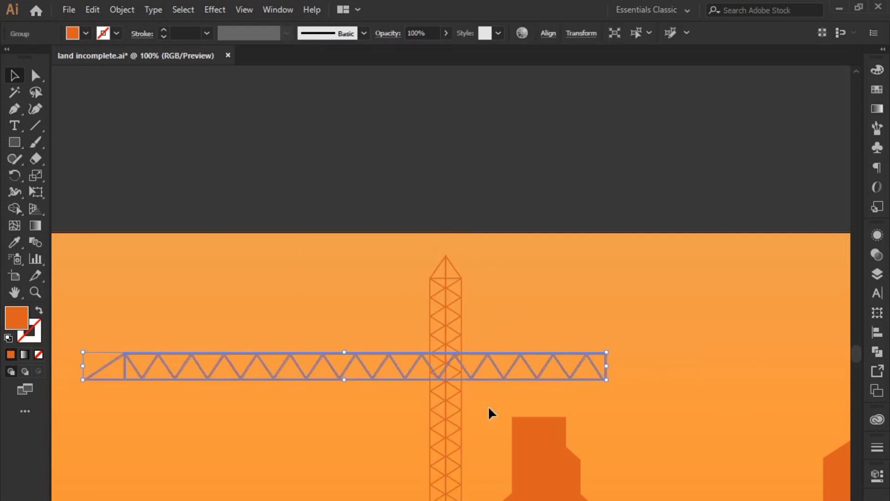
scroll(488, 411, "down", 1)
scroll(359, 392, "down", 1)
scroll(398, 286, "up", 2)
left_click(523, 378)
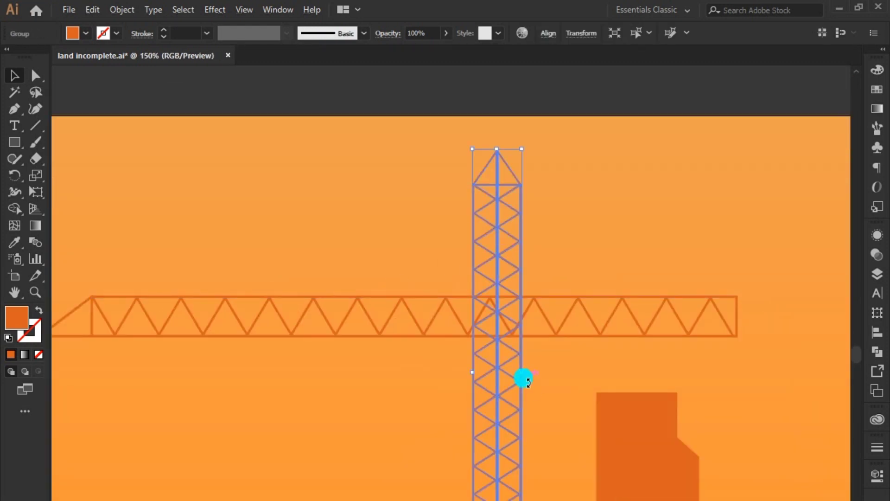
left_click(591, 328)
scroll(591, 328, "down", 1)
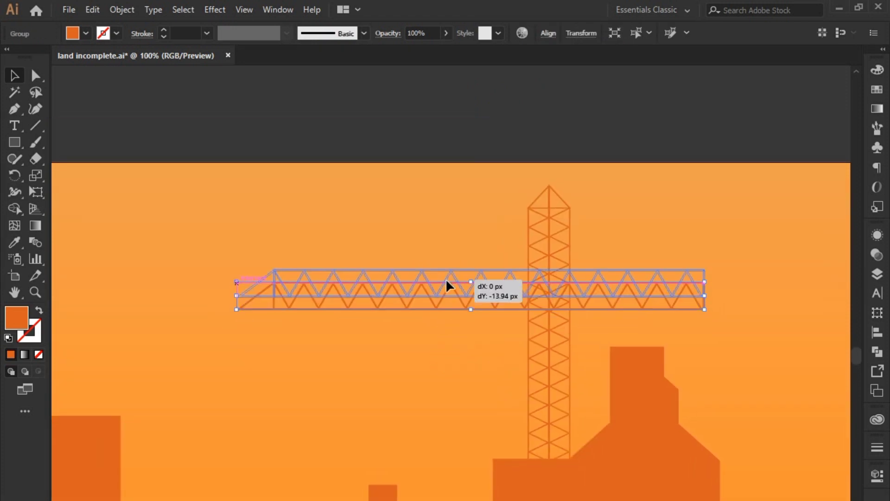
left_click_drag(445, 290, 438, 285)
left_click(271, 323)
scroll(381, 179, "up", 1)
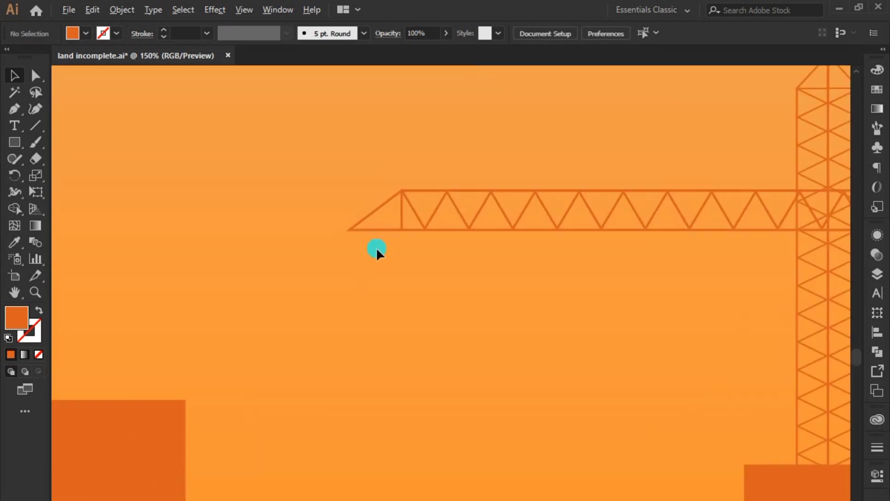
scroll(377, 247, "up", 1)
scroll(376, 256, "down", 2)
Step: Draw a short vertical cable down from the jib's left tip in the jib's orange
left_click(14, 109)
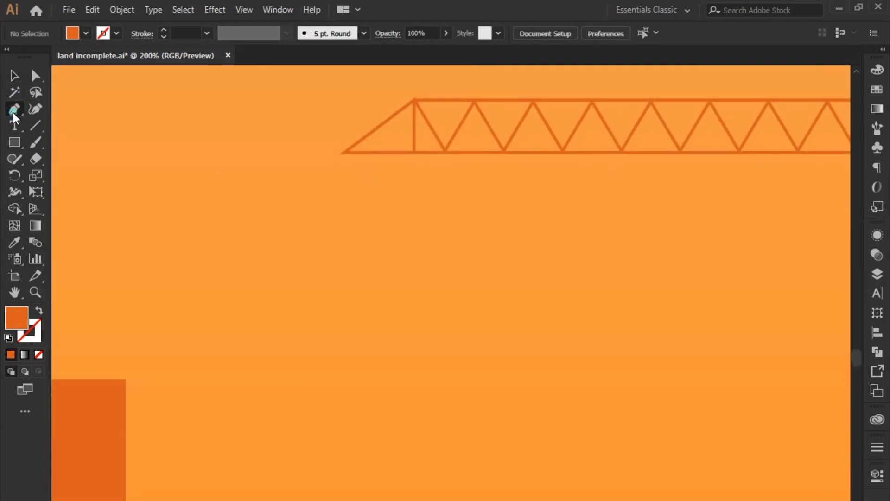
left_click_drag(349, 151, 351, 189)
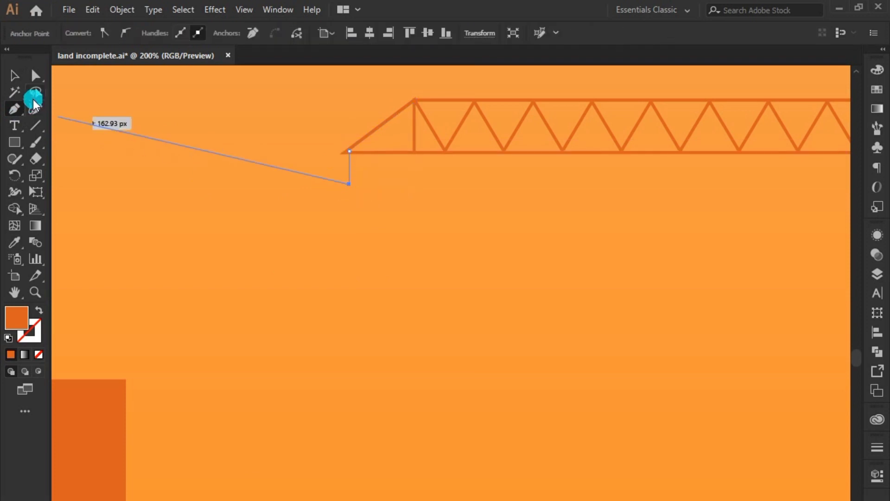
left_click(14, 75)
left_click(14, 245)
left_click(384, 169)
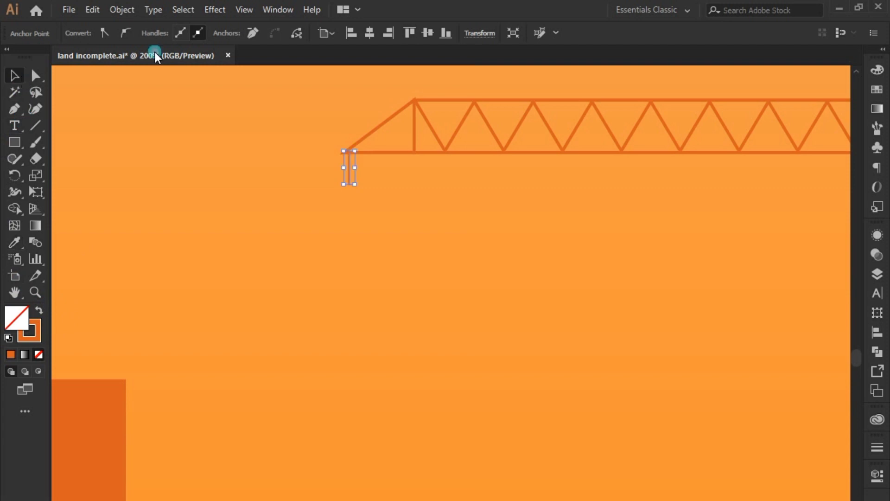
left_click(13, 75)
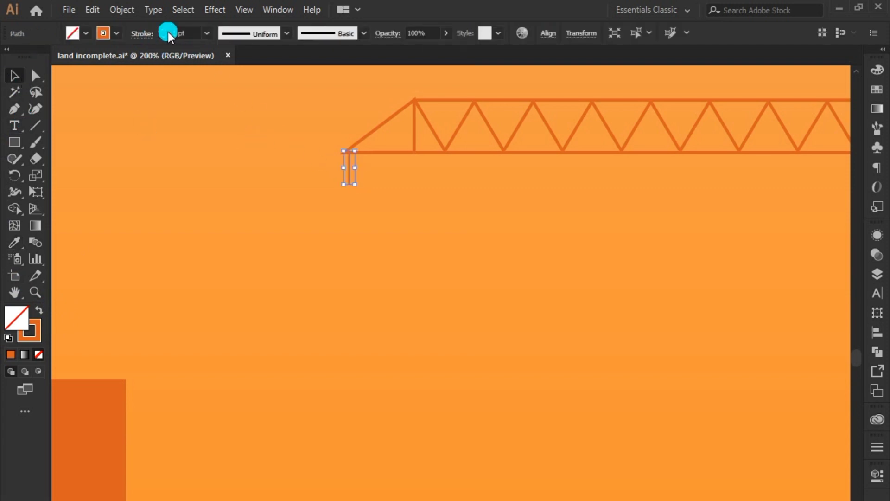
Step: Give the cable a round-dot end arrowhead in the Stroke settings
left_click(142, 34)
left_click(120, 188)
key("Escape")
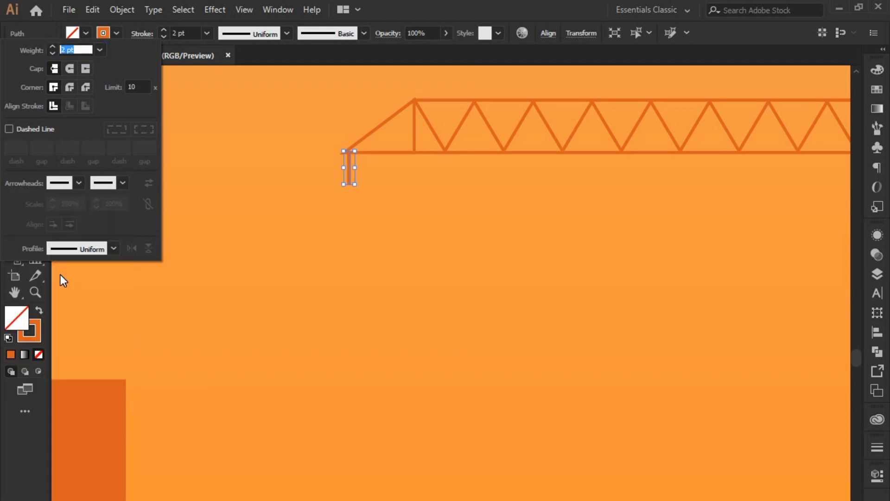
left_click(66, 171)
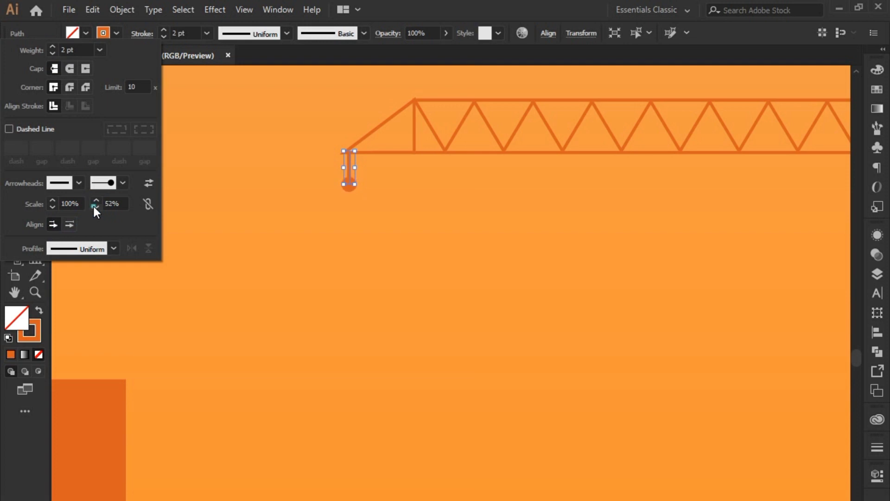
left_click(345, 190)
left_click(331, 181)
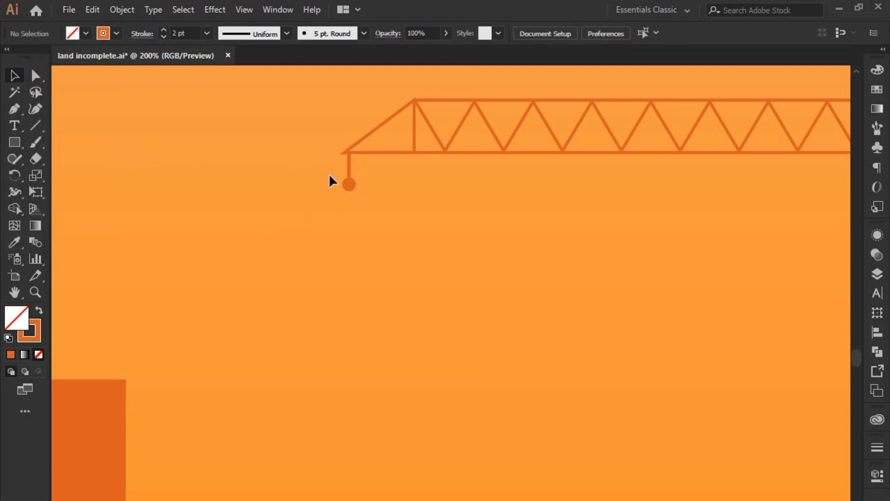
Step: Lengthen the cable by lowering its bottom end
left_click(351, 167)
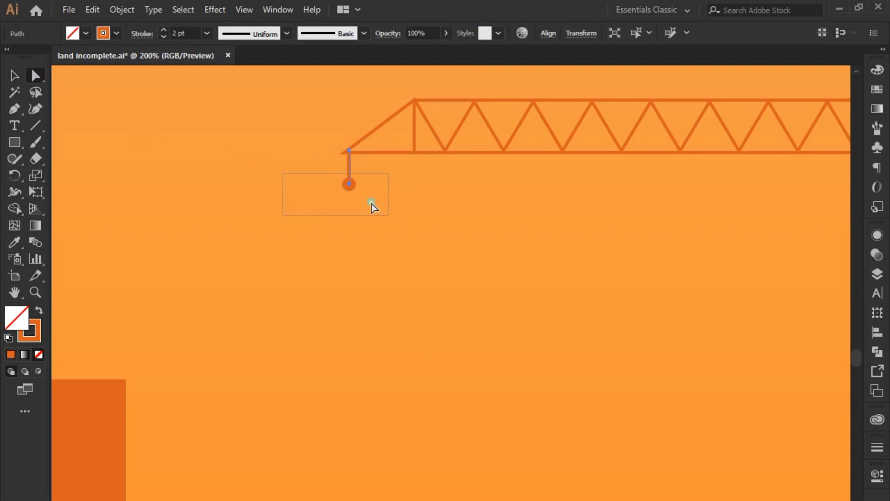
left_click_drag(348, 184, 348, 206)
left_click(358, 274)
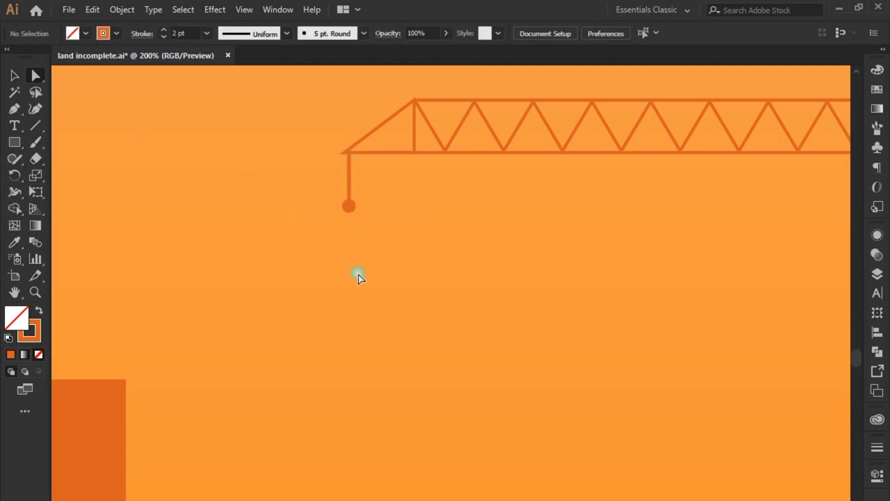
left_click_drag(357, 296, 397, 260)
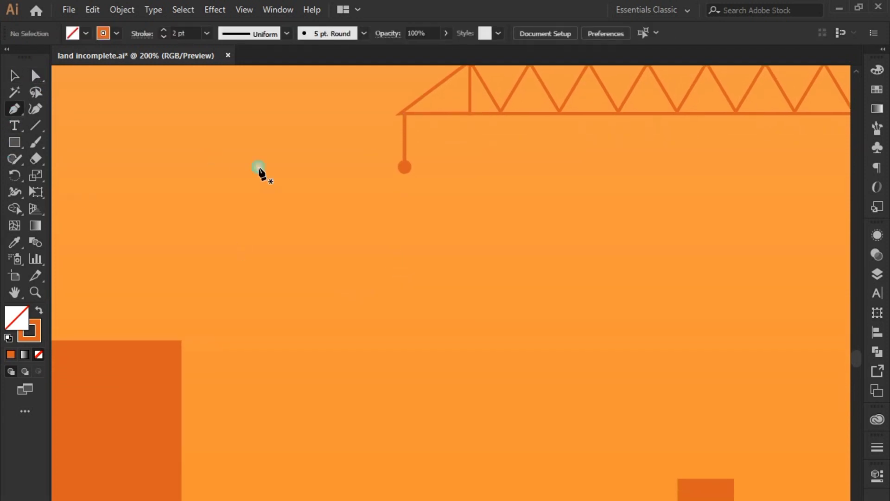
Step: Draw a flattened triangle sling with its apex seated on the crane hook
left_click_drag(9, 145, 77, 188)
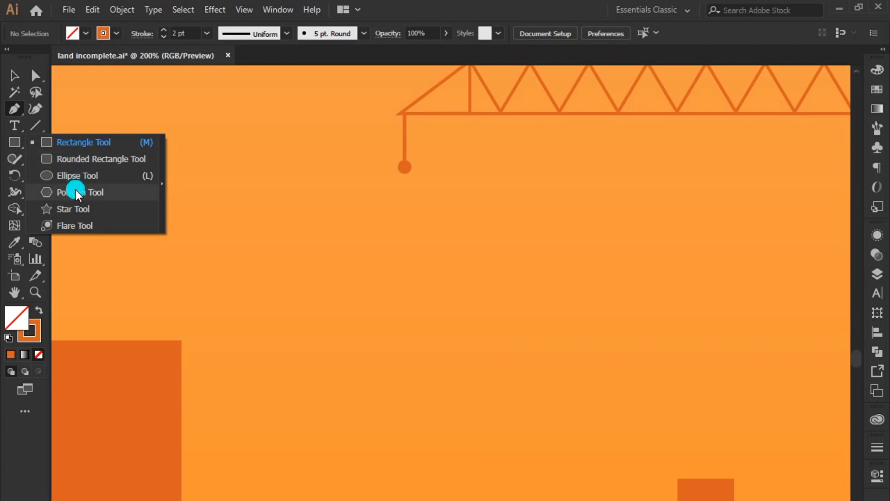
key("ctrl+z")
left_click_drag(284, 272, 357, 310)
key("v")
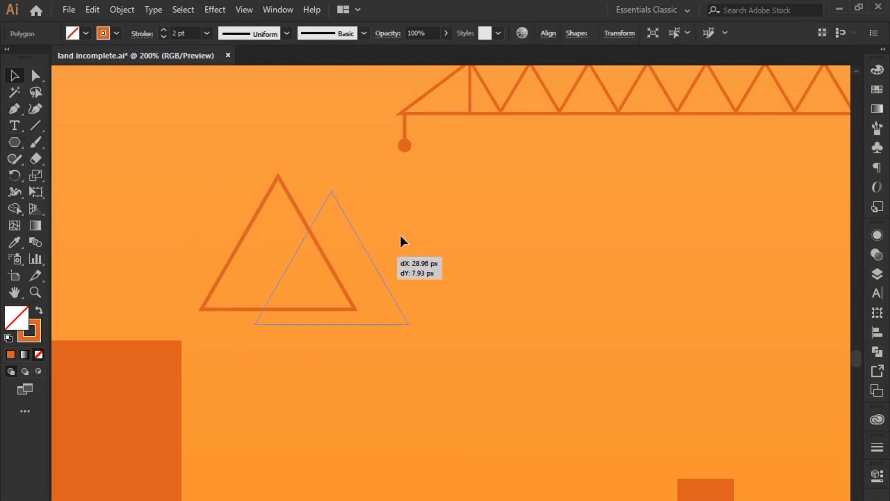
left_click_drag(314, 238, 439, 209)
mouse_move(407, 280)
left_mouse_down()
mouse_move(411, 234)
mouse_move(483, 368)
left_mouse_up()
key("a")
scroll(507, 397, "down", 3)
scroll(404, 328, "up", 5)
Step: Add a solid orange load bar along the sling's base and make it taller
key("ctrl+shift+a")
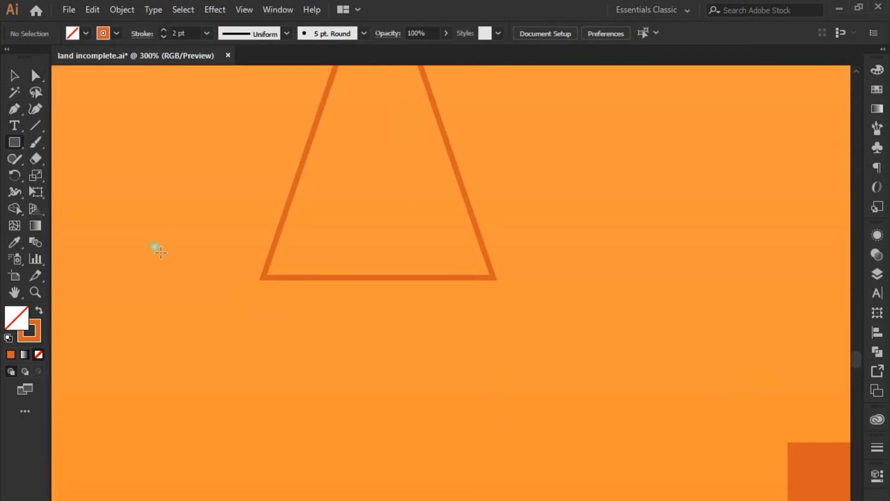
left_click_drag(202, 278, 567, 304)
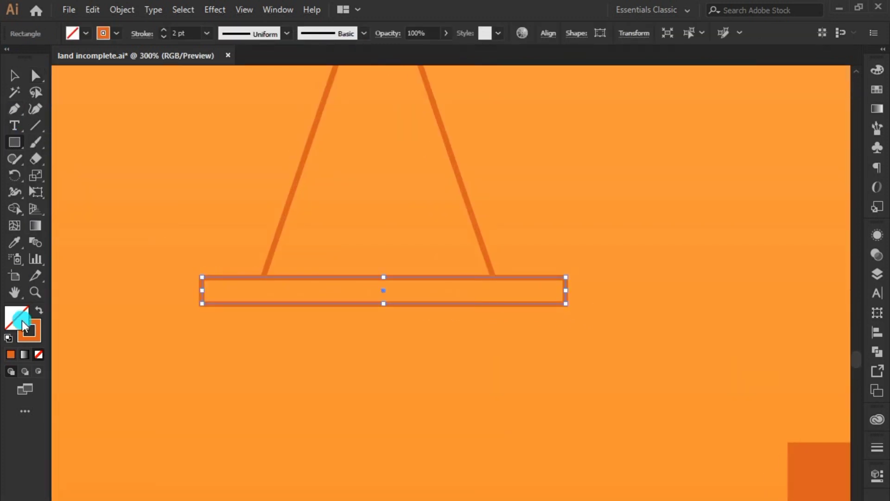
key("v")
left_click_drag(376, 304, 388, 293)
left_click(379, 331)
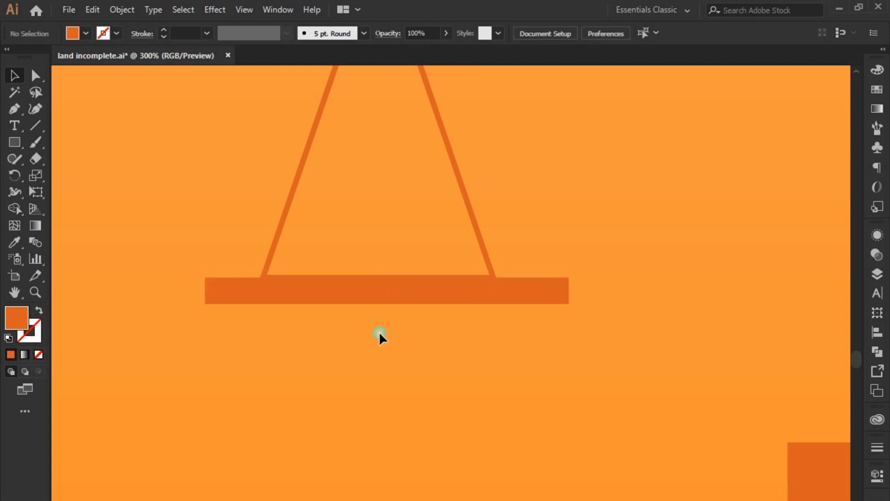
scroll(379, 331, "down", 4)
scroll(346, 329, "up", 3)
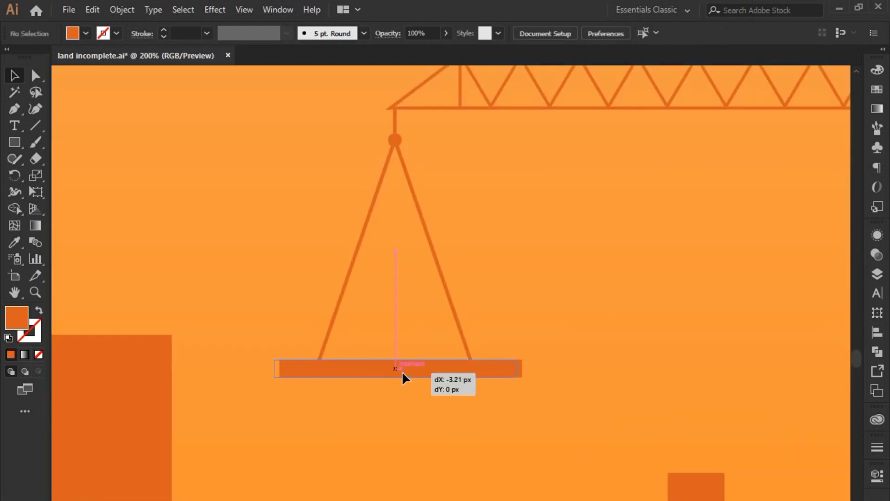
left_click_drag(402, 371, 399, 392)
left_click(378, 423)
scroll(415, 336, "down", 3)
scroll(551, 194, "up", 2)
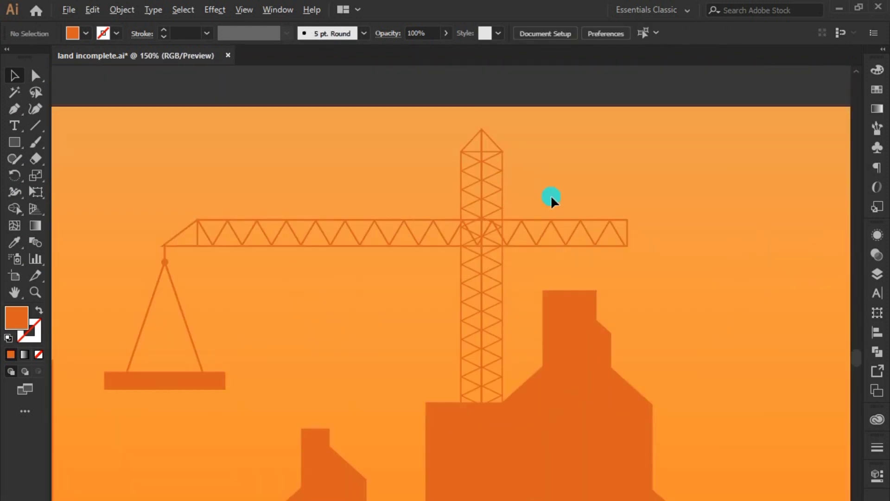
scroll(551, 195, "up", 1)
Step: Draw an orange block where the jib crosses the tower and copy it to the jib's right end
key("m")
mouse_move(395, 225)
left_mouse_down()
mouse_move(487, 285)
mouse_move(481, 277)
left_mouse_up()
scroll(480, 276, "right", 5)
key("v")
left_click_drag(256, 272, 594, 224)
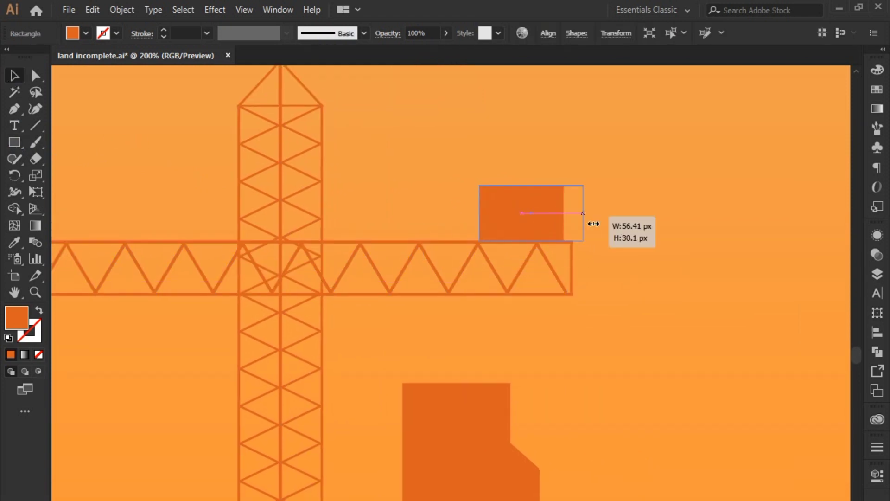
key("ctrl+z")
key("ctrl+z")
mouse_move(297, 268)
left_mouse_down()
mouse_move(546, 268)
mouse_move(529, 312)
left_mouse_up()
left_click_drag(529, 243, 530, 211)
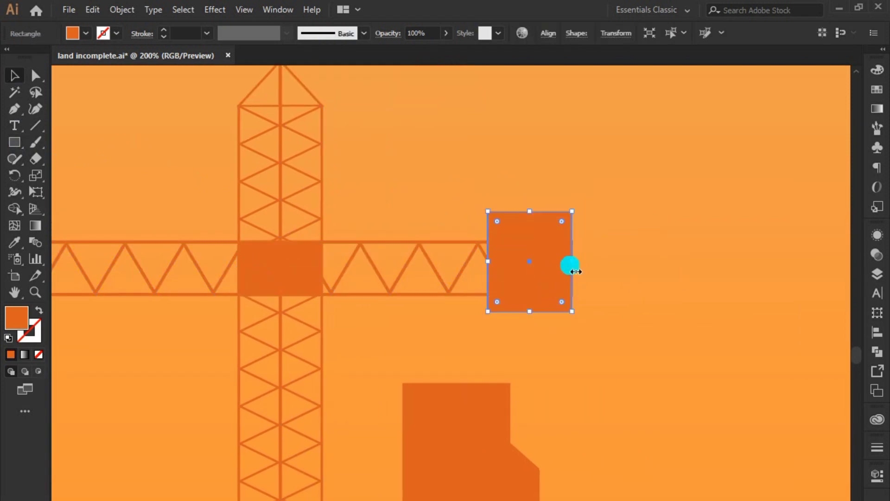
left_click_drag(575, 272, 655, 271)
left_click_drag(571, 311, 572, 306)
Step: Move the jib-end block upward and resize it from its top-left corner
scroll(575, 314, "up", 3)
scroll(574, 314, "right", 3)
left_click_drag(501, 312, 526, 228)
mouse_move(423, 179)
left_mouse_down()
mouse_move(469, 252)
mouse_move(453, 254)
left_mouse_up()
left_click(457, 228)
key("ctrl+minus")
key("ctrl+minus")
key("ctrl+minus")
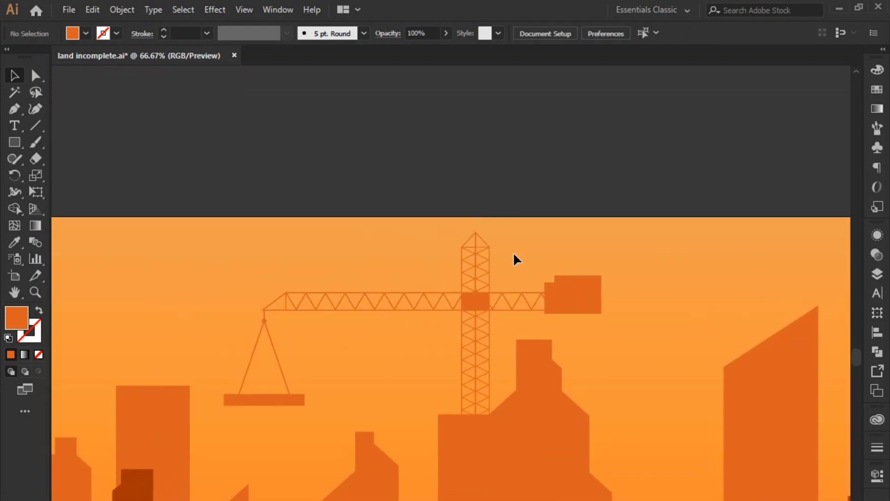
scroll(512, 241, "down", 1)
scroll(603, 199, "up", 1)
Step: Resize the jib-end counterweight and widen it to the right
left_click(606, 198)
scroll(644, 191, "up", 2)
mouse_move(657, 193)
left_mouse_down()
mouse_move(611, 225)
mouse_move(604, 218)
left_mouse_up()
left_click_drag(577, 277, 575, 270)
left_click(566, 310)
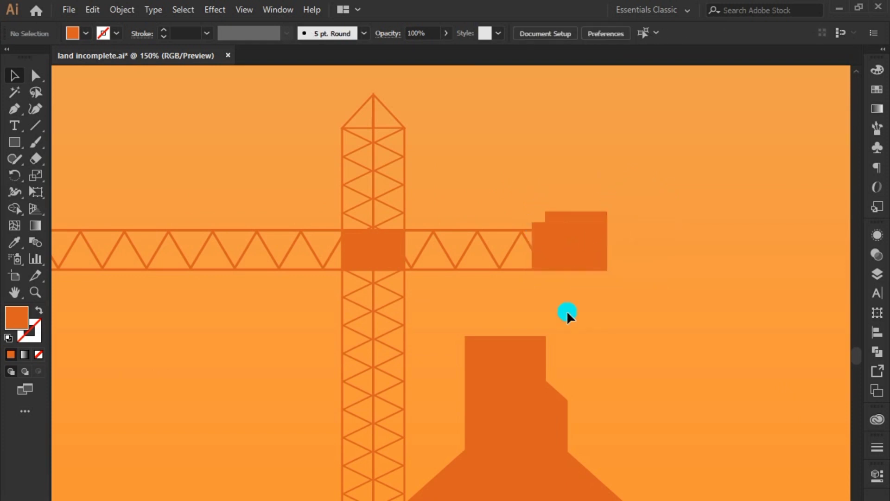
left_click(582, 214)
left_click_drag(607, 242, 632, 253)
key("ctrl+minus")
key("ctrl+minus")
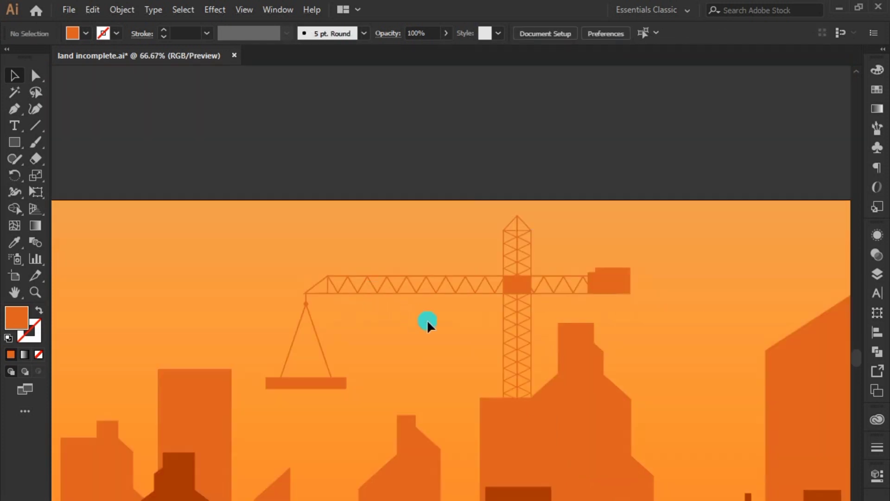
scroll(517, 306, "up", 2)
Step: Shift the jib together with its counterweight blocks to the right
left_click(552, 332)
left_click(573, 343)
scroll(534, 367, "down", 1)
scroll(404, 352, "up", 1)
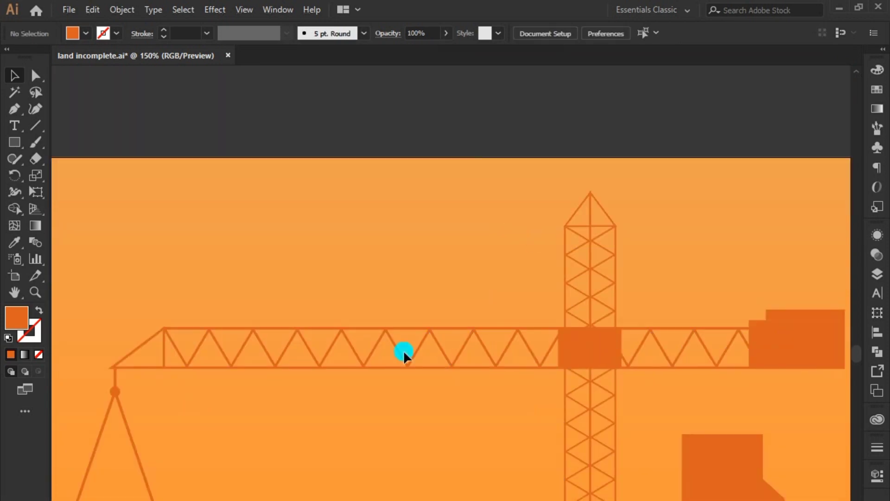
left_click(404, 352)
scroll(403, 352, "down", 1)
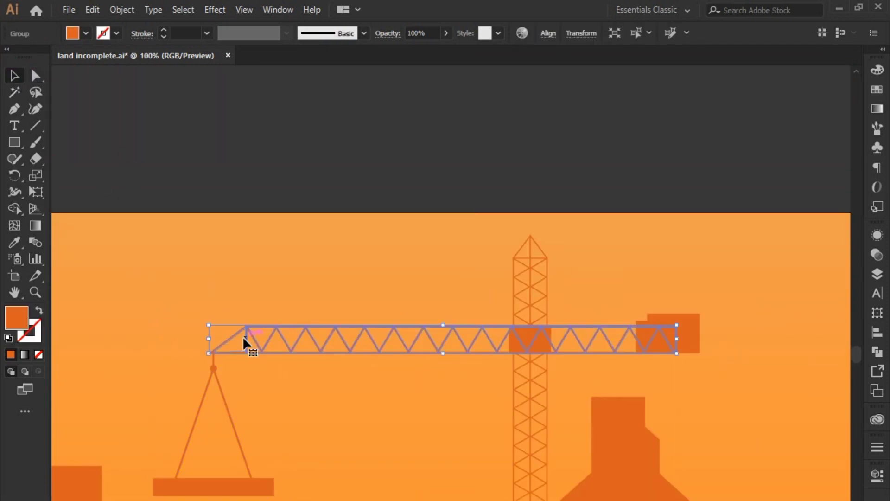
left_click_drag(243, 335, 662, 350)
left_click(265, 332)
left_click_drag(605, 351, 610, 351)
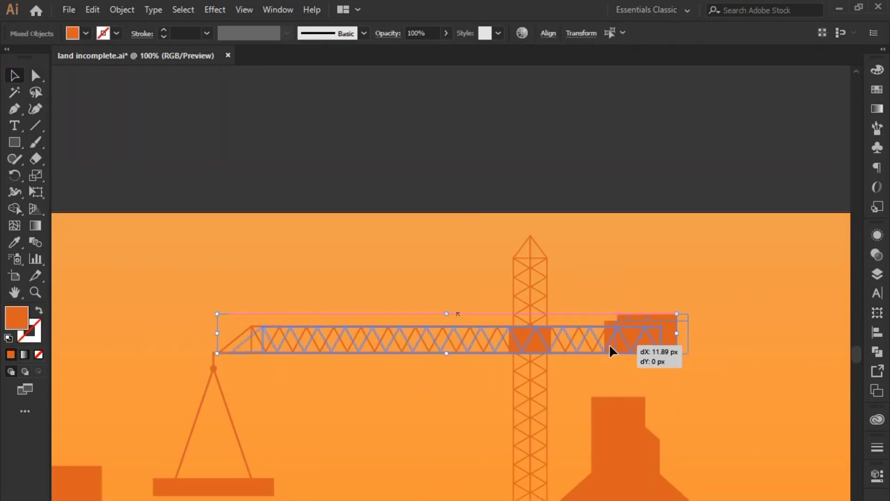
Step: Move the hook and its load bar under the jib's left tip
left_click(213, 374)
left_click_drag(213, 375, 235, 371)
scroll(418, 318, "up", 3)
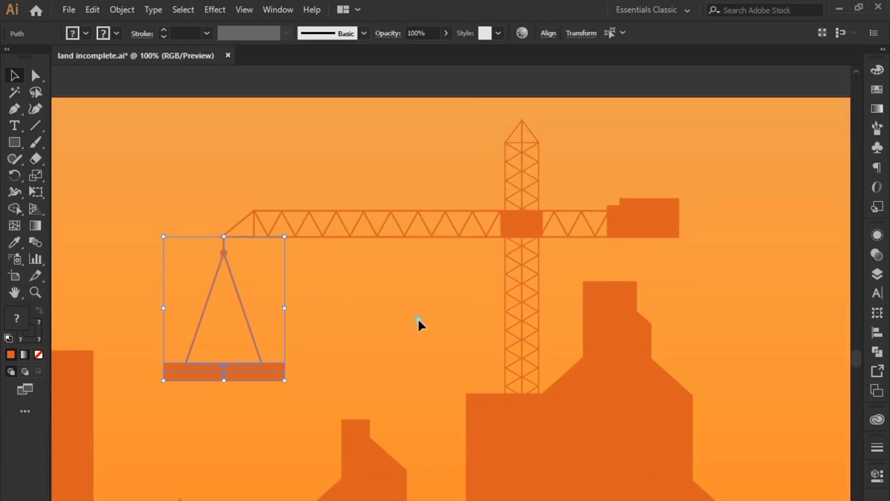
left_click(418, 318)
left_click(15, 109)
Step: Draw orange cables from the tower top to the jib's left tip and the counterweight box
left_click(245, 222)
left_click(498, 151)
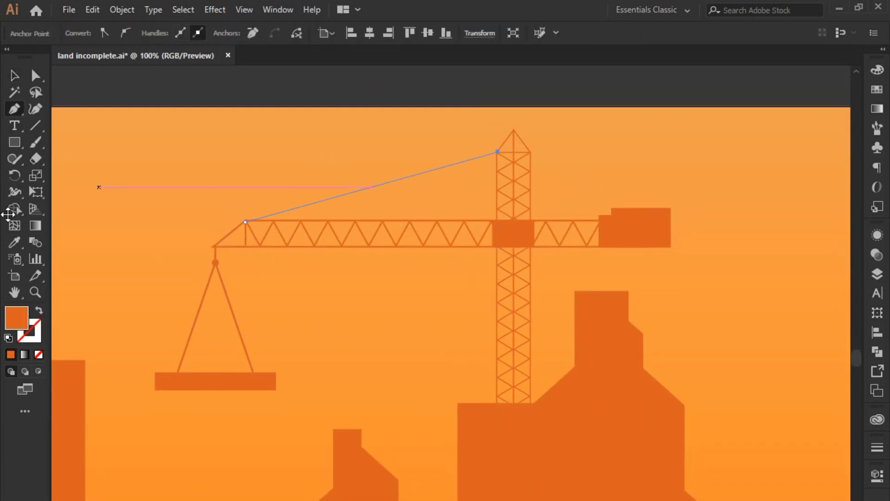
key("shift+x")
scroll(460, 230, "right", 3)
scroll(459, 231, "up", 1)
left_click(430, 173)
left_click(506, 239)
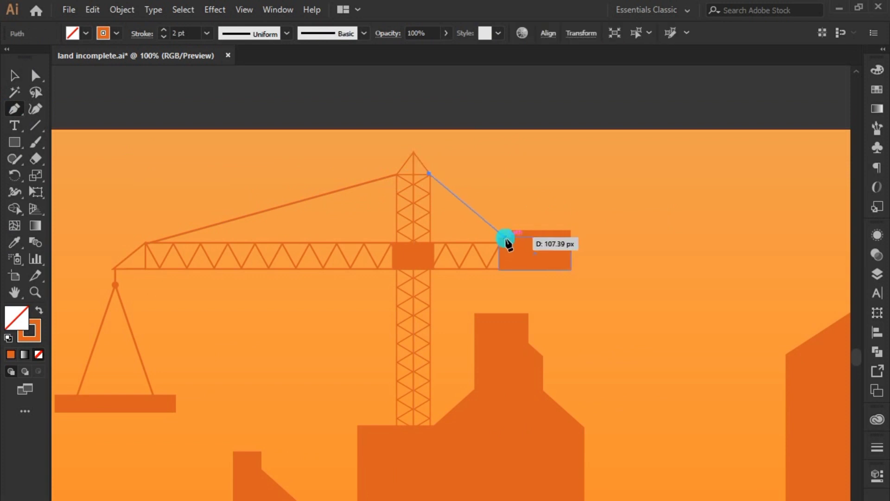
left_click(414, 154)
left_click(511, 230)
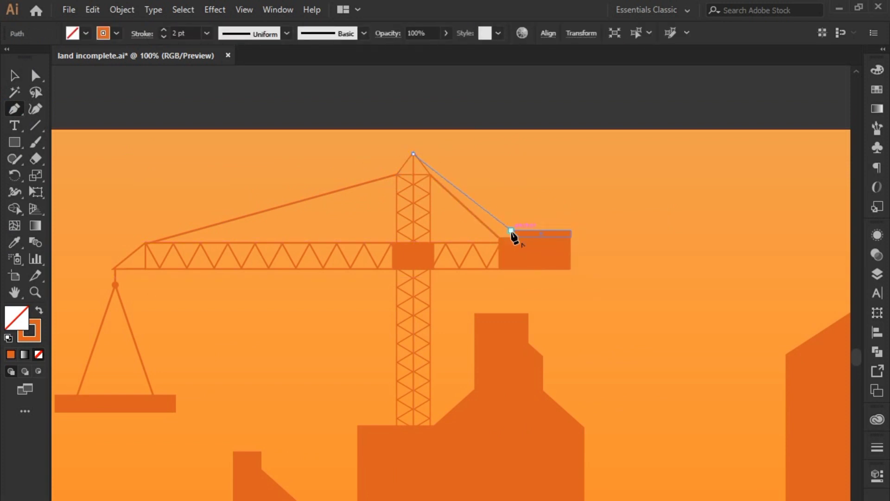
key("v")
key("ctrl+minus")
key("ctrl+minus")
key("ctrl+minus")
left_click(330, 139)
key("ctrl+plus")
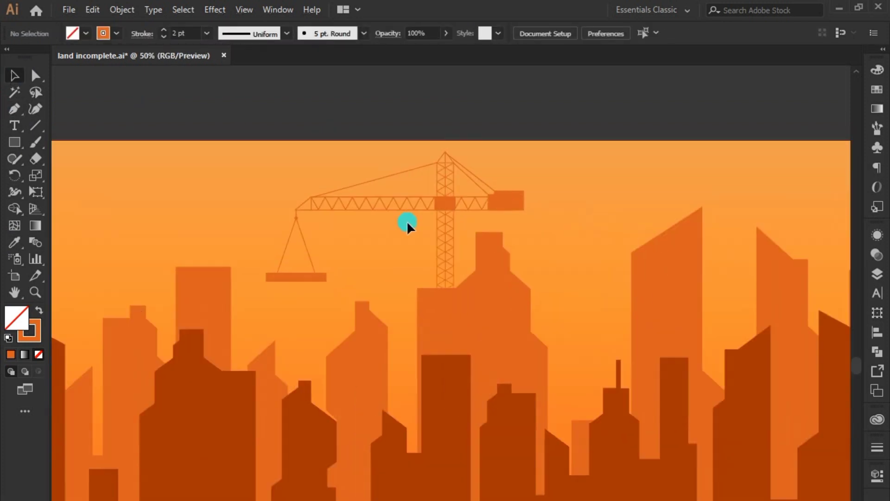
Step: Duplicate the hanging load bar to stack a second bar just below it
left_click(287, 278)
key("ctrl+plus")
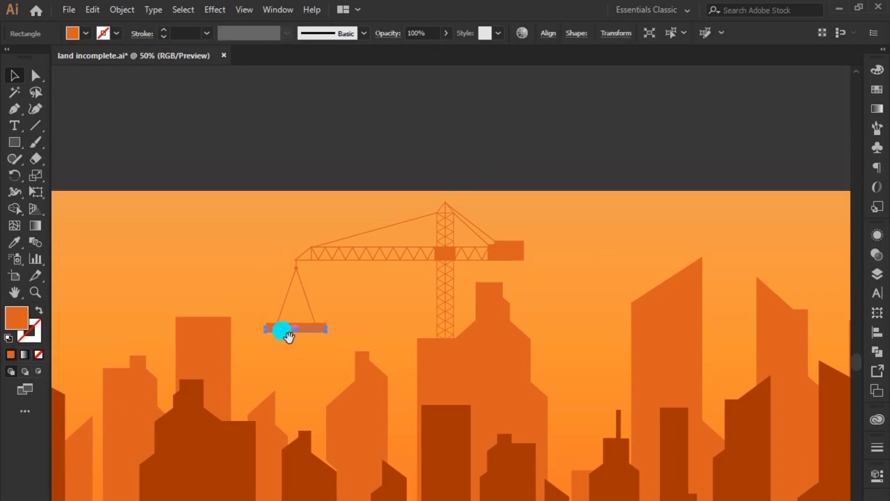
scroll(319, 257, "up", 3)
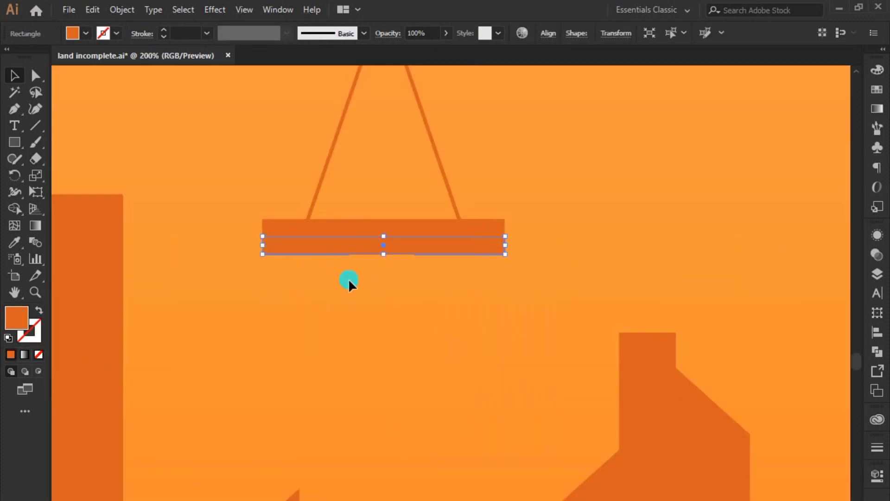
left_click_drag(354, 254, 360, 274)
scroll(360, 312, "down", 2)
scroll(366, 325, "down", 2)
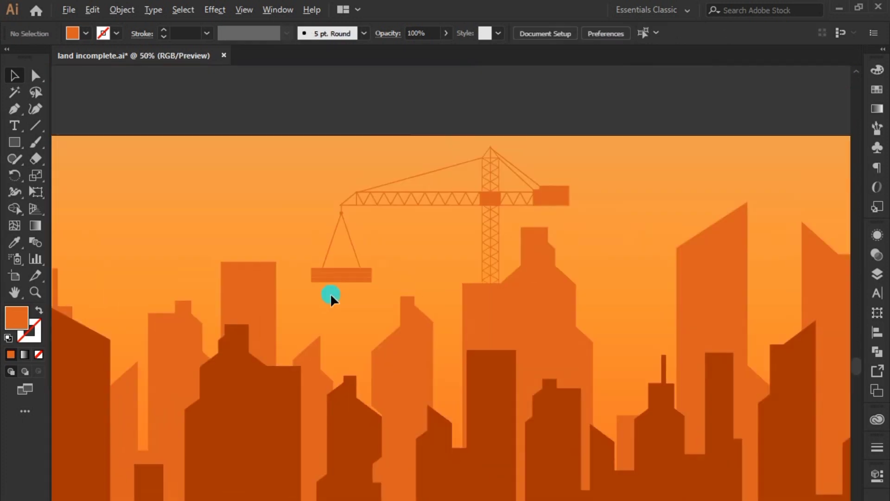
Step: Group all the crane parts into a single object
right_click(488, 200)
left_click(527, 282)
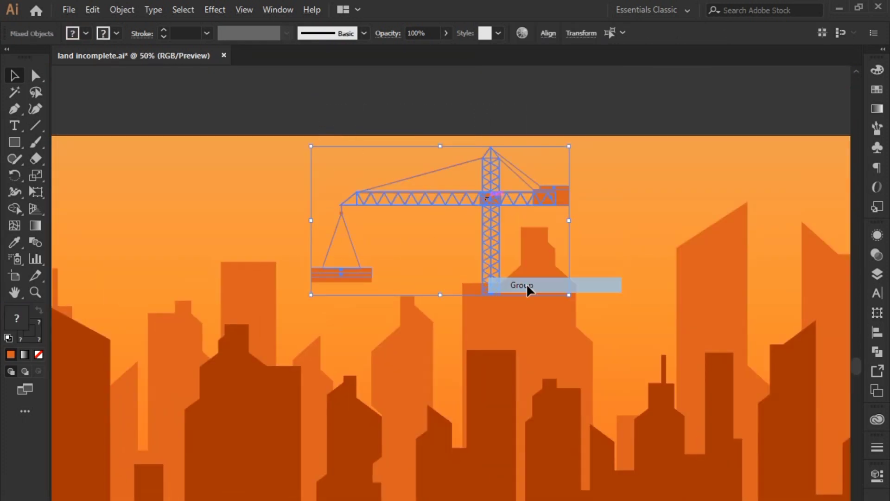
left_click(474, 322)
scroll(469, 286, "down", 1)
scroll(469, 286, "down", 2)
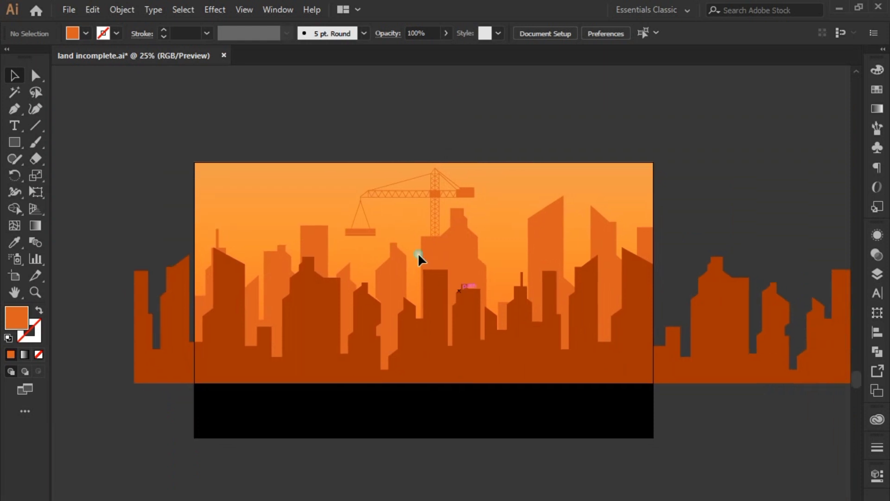
left_click(426, 199)
scroll(425, 199, "up", 2)
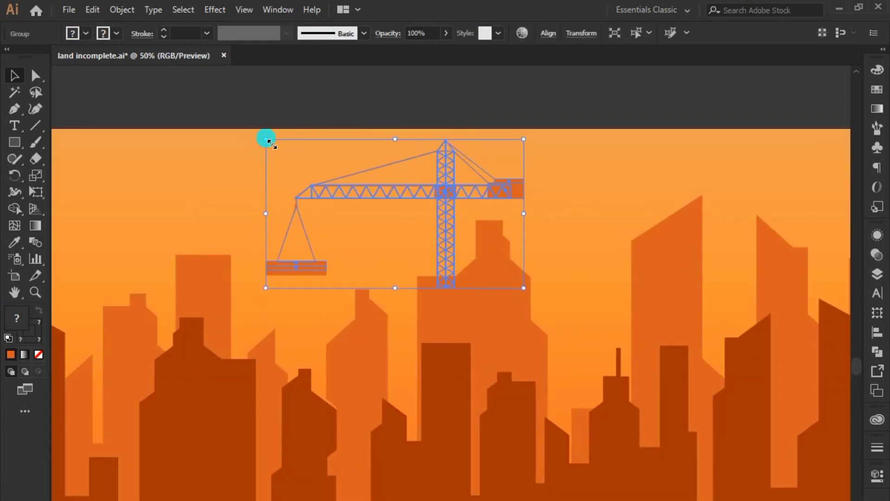
Step: Shrink the crane group slightly and nudge it up and to the left
left_click_drag(269, 140, 469, 225)
key("ctrl+z")
left_click_drag(197, 165, 333, 232)
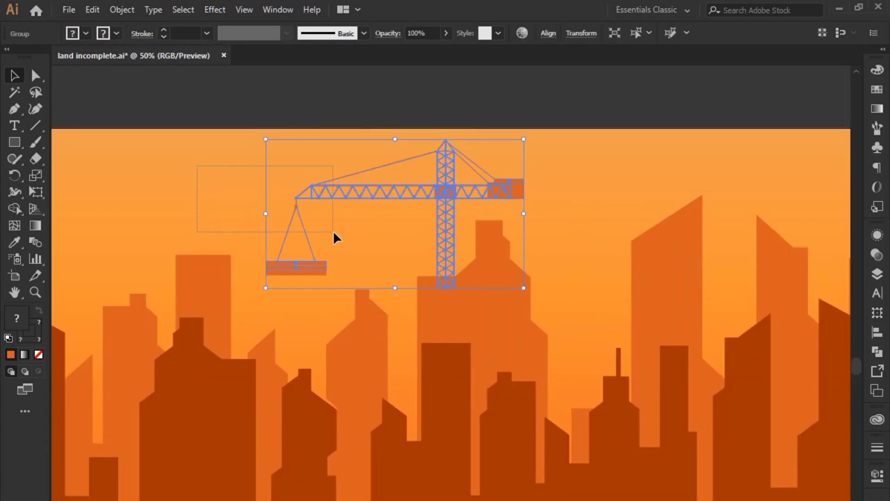
right_click(328, 219)
left_click(360, 271)
left_click(292, 148)
left_click(402, 158)
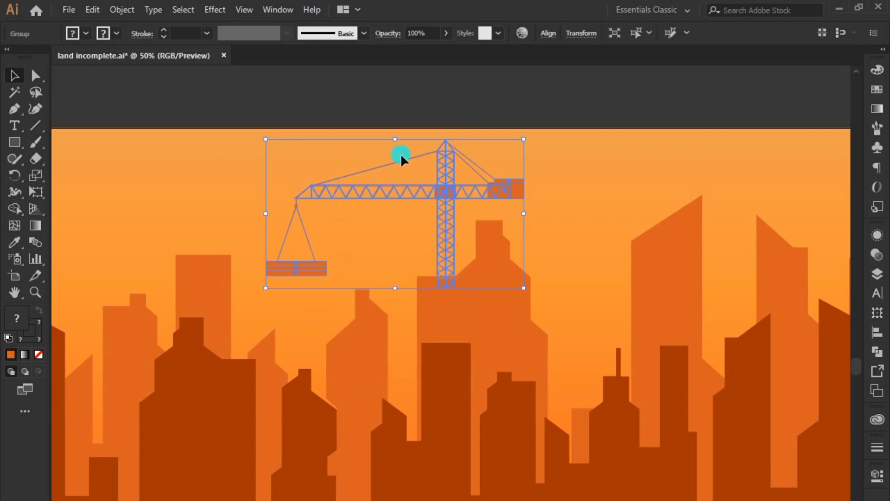
left_click_drag(269, 146, 334, 179)
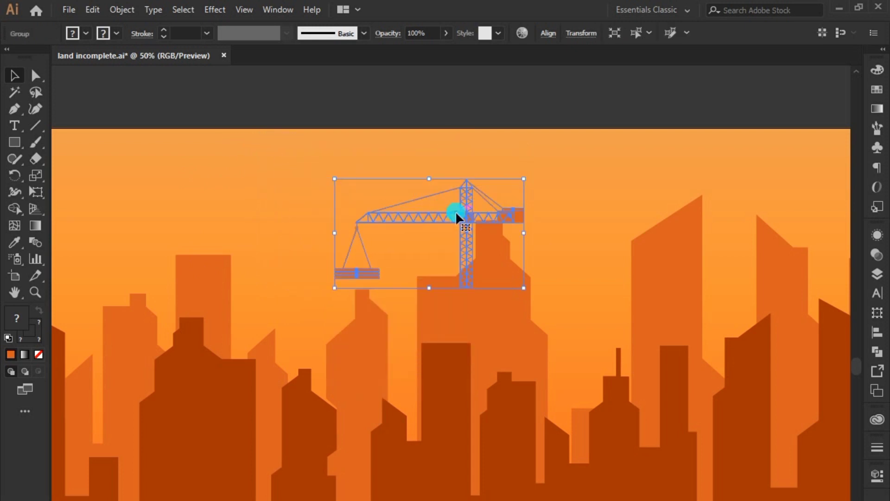
left_click_drag(456, 212, 441, 206)
left_click(271, 224)
scroll(458, 206, "down", 2)
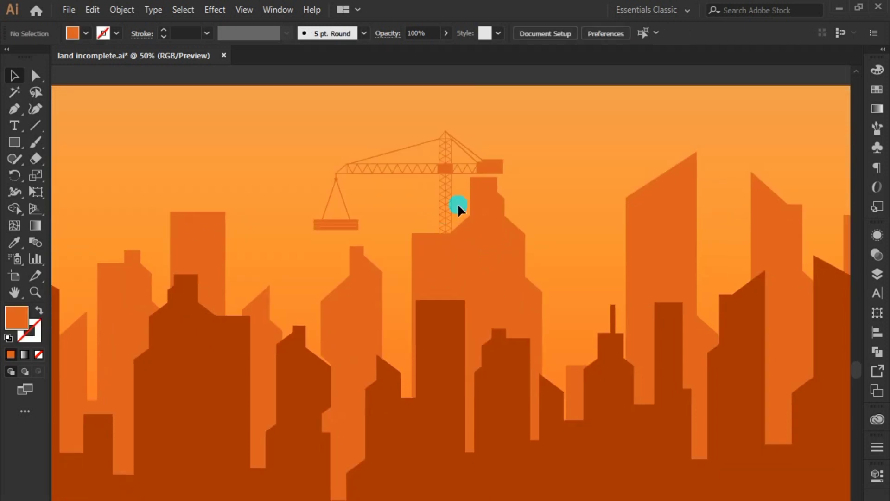
left_click_drag(448, 173, 439, 165)
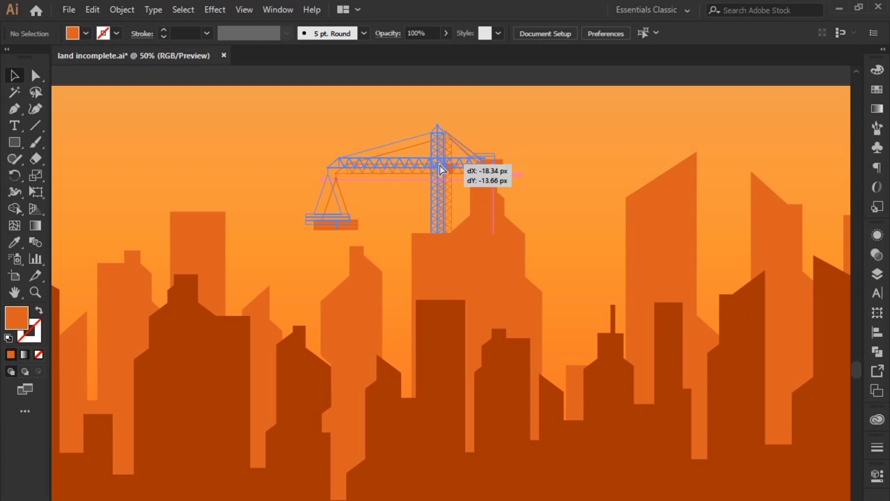
left_click(499, 278)
scroll(492, 283, "down", 2)
left_click_drag(487, 298, 464, 231)
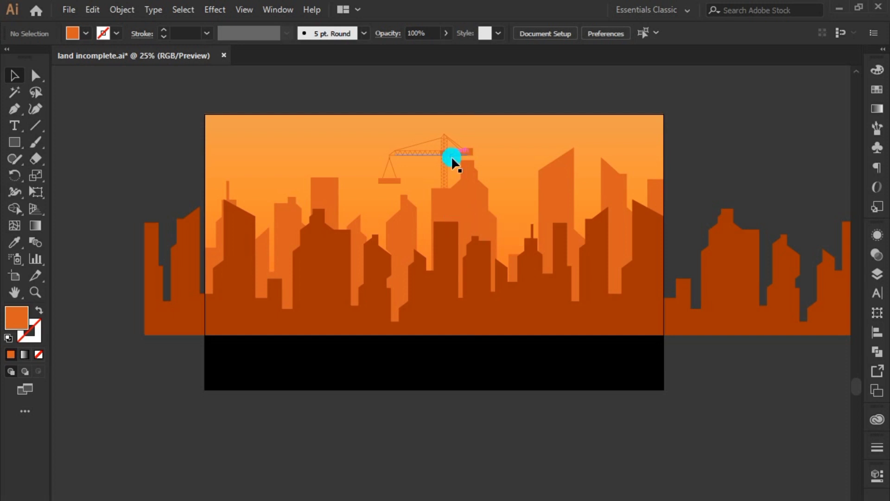
Step: Alt-drag a smaller copy of the crane over the left part of the skyline
mouse_move(452, 156)
left_mouse_down()
mouse_move(289, 174)
mouse_move(224, 152)
mouse_move(312, 208)
left_mouse_up()
scroll(224, 152, "up", 3)
mouse_move(392, 230)
left_mouse_down()
mouse_move(381, 234)
mouse_move(398, 212)
left_mouse_up()
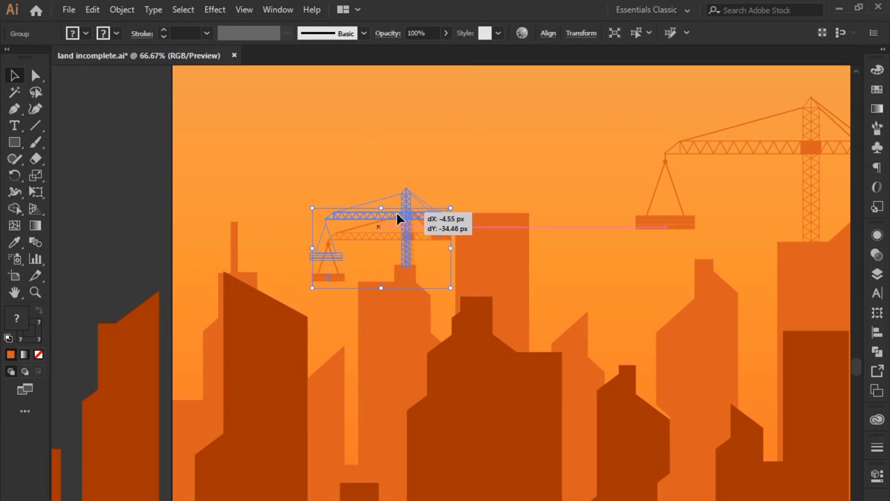
left_click_drag(398, 211, 396, 212)
left_click(382, 330)
left_click_drag(383, 330, 362, 308)
key("ctrl+minus")
key("ctrl+minus")
left_click_drag(415, 308, 260, 207)
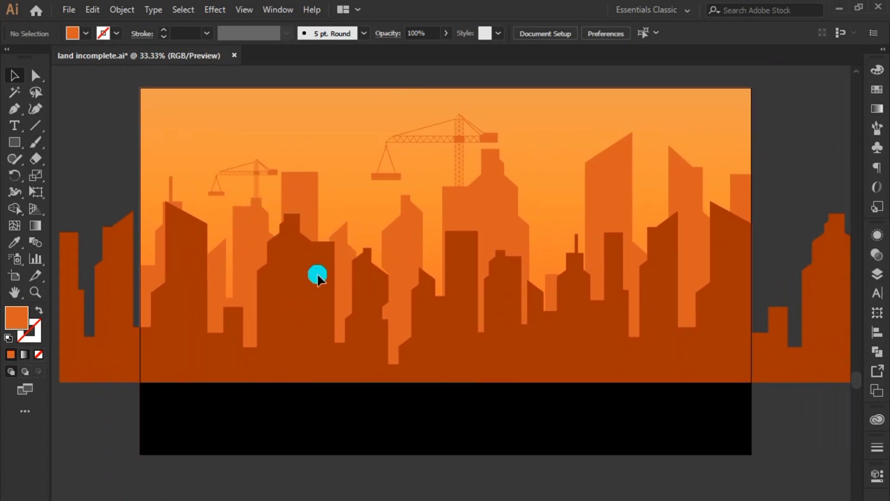
left_click_drag(317, 272, 320, 280)
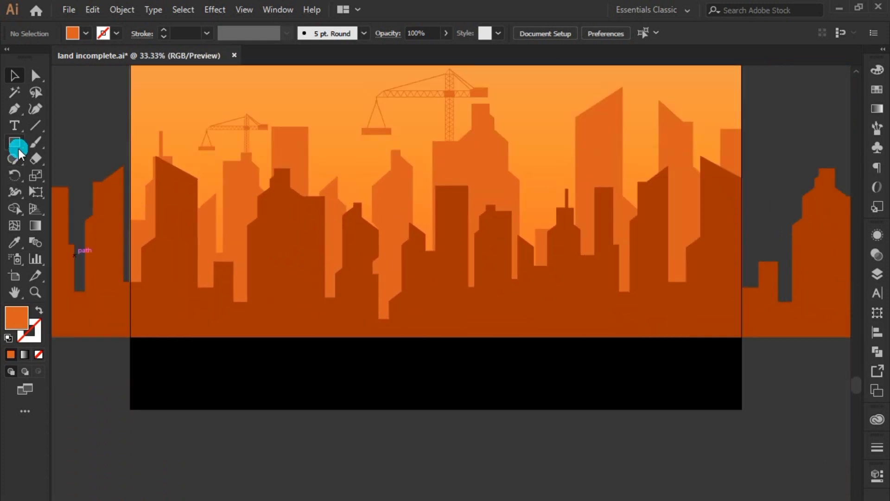
Step: Draw a horizontal line across the artboard just above the buildings' base
left_click(17, 146)
scroll(131, 284, "up", 1)
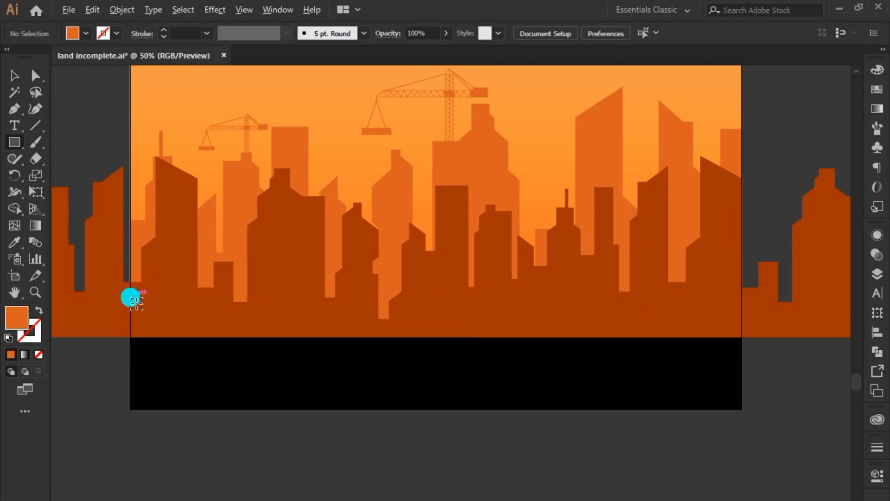
left_click(35, 126)
scroll(151, 304, "down", 1)
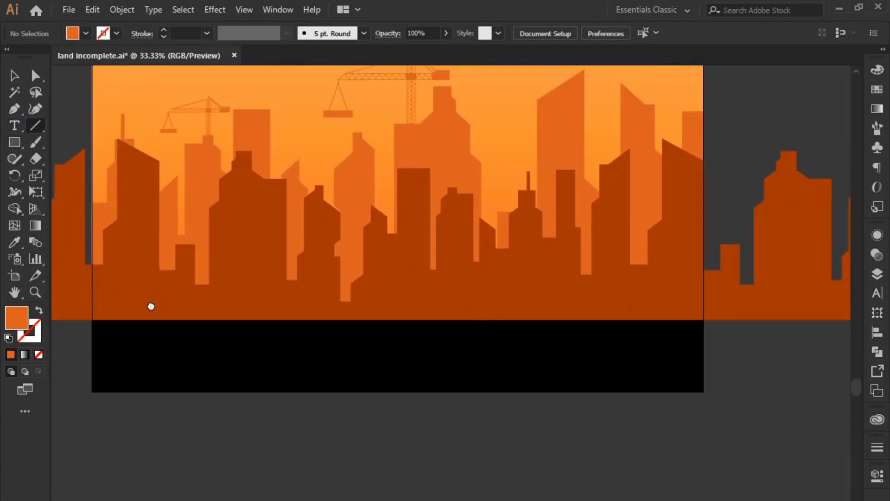
mouse_move(70, 273)
left_mouse_down()
mouse_move(643, 273)
mouse_move(689, 287)
left_mouse_up()
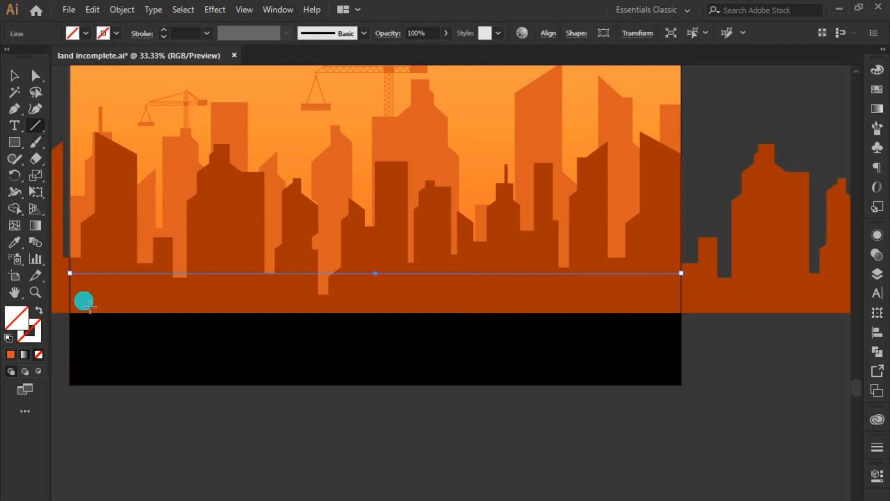
Step: Give the horizontal line a black stroke colour
left_click(9, 78)
left_click(164, 30)
left_click(15, 243)
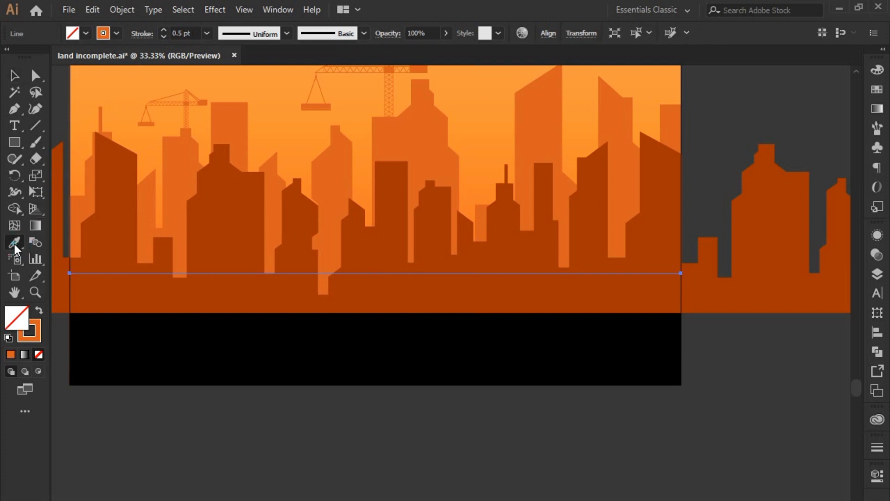
left_click(40, 310)
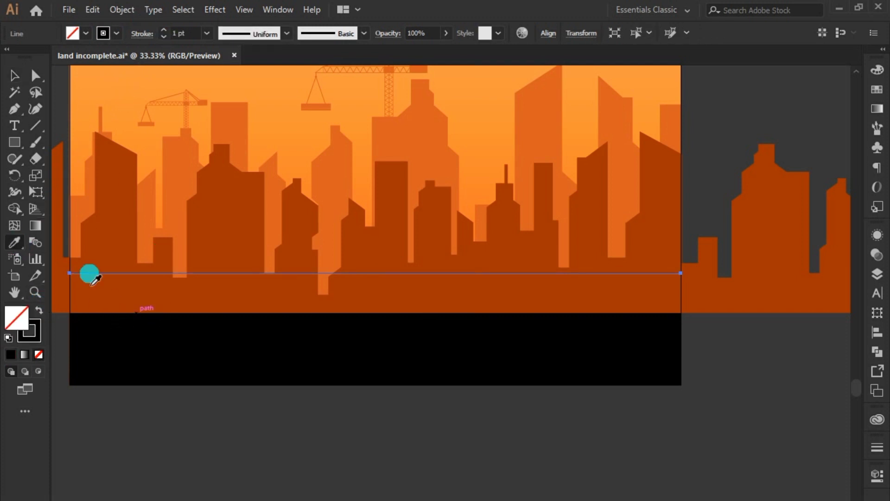
left_click(14, 76)
left_click(94, 243)
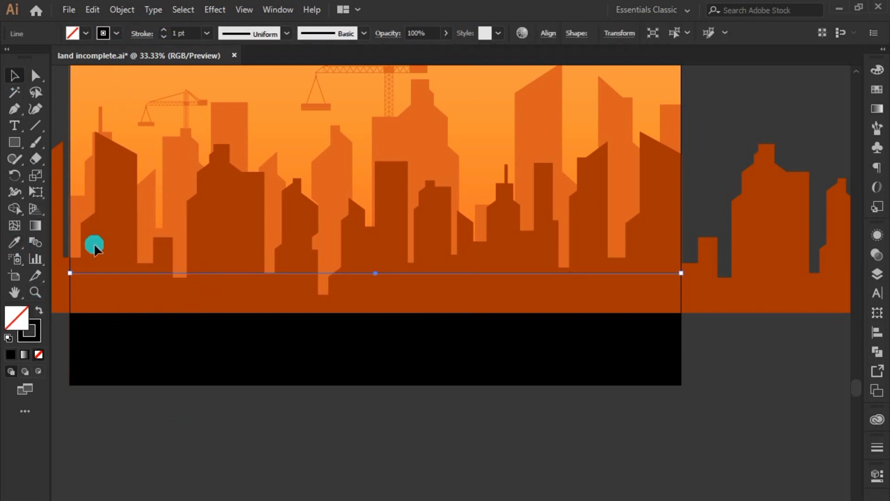
double_click(41, 340)
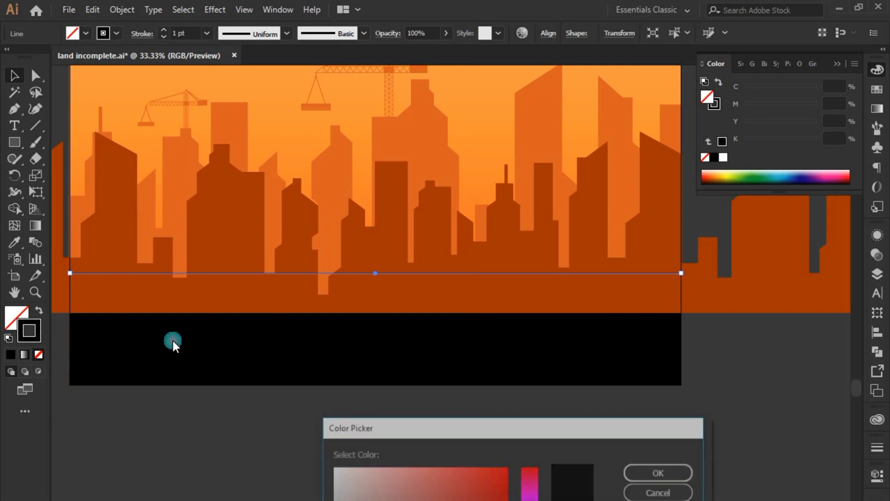
left_click(633, 471)
left_click(844, 63)
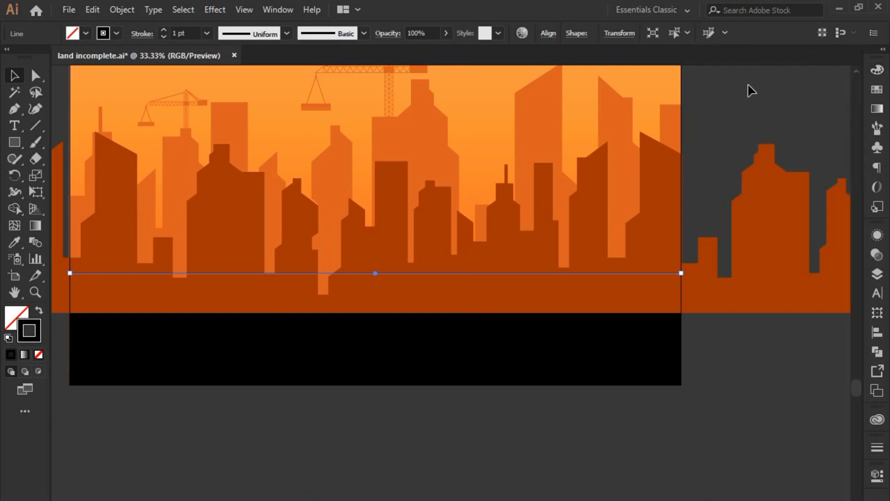
Step: Thicken the line's stroke weight to 6 pt
left_click(165, 29)
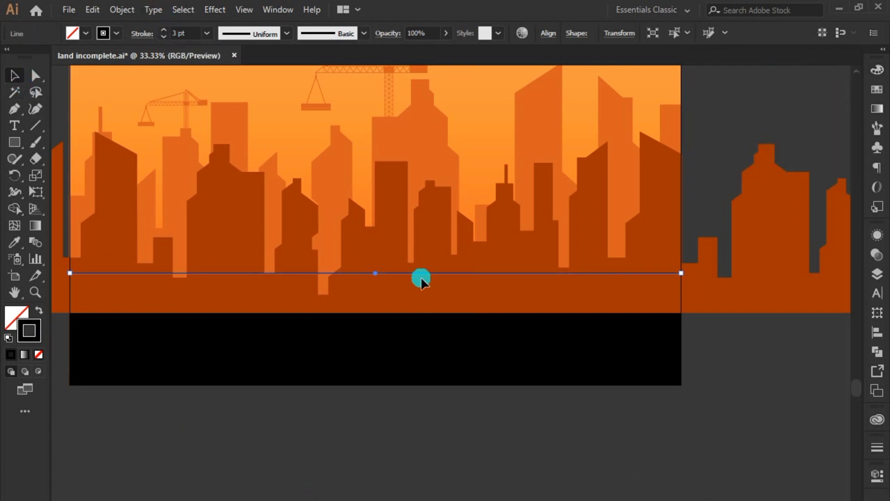
left_click(738, 346)
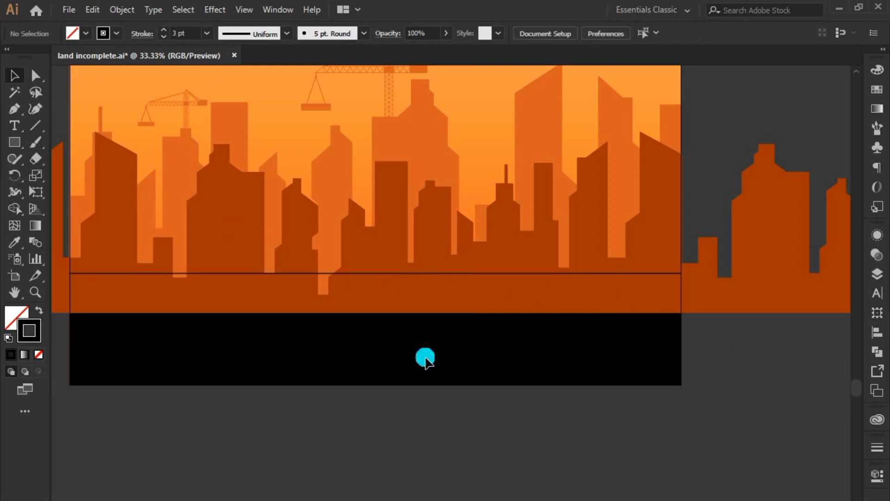
left_click(268, 272)
left_click(165, 29)
left_click(165, 29)
left_click(320, 336)
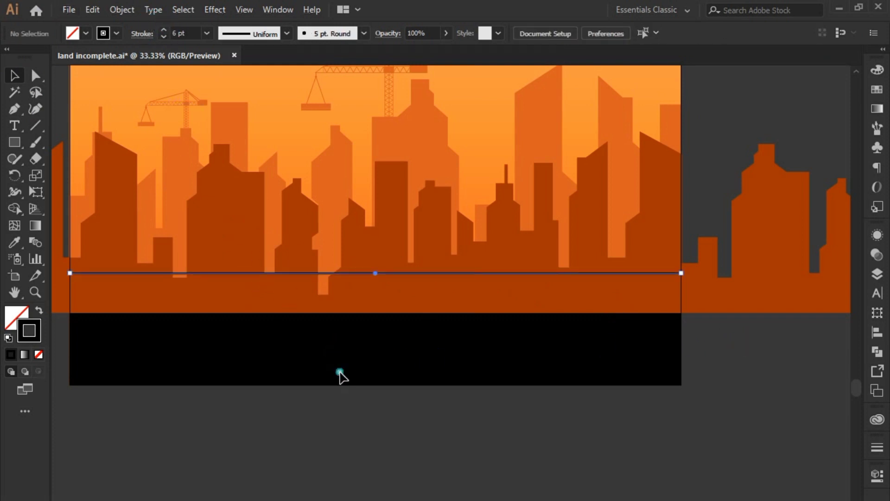
left_click_drag(255, 290, 358, 324)
key("ctrl+equal")
key("ctrl+equal")
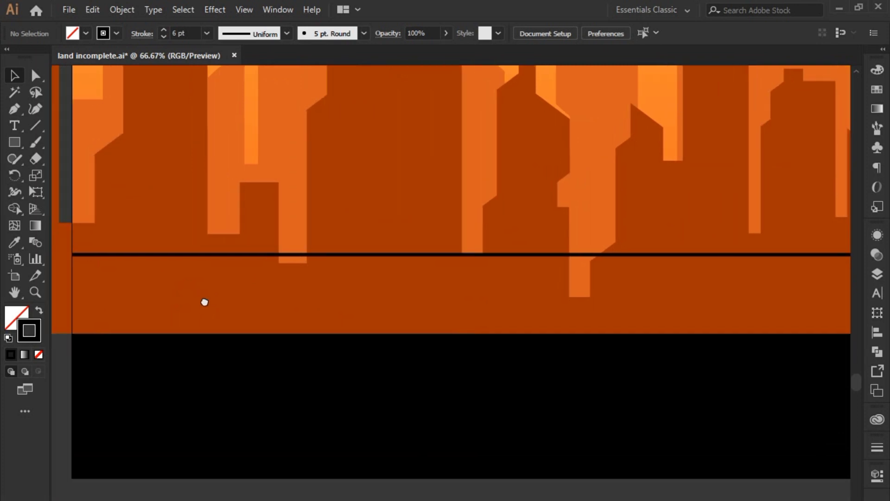
Step: Alt-drag a copy of the rail line down to form a lower rail
left_click(19, 128)
left_click_drag(201, 253, 204, 257)
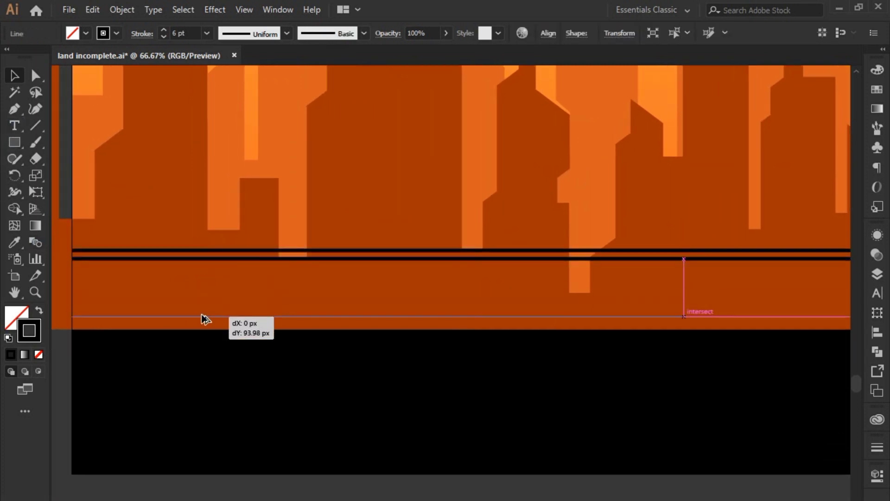
left_click_drag(204, 257, 205, 315)
key("ctrl+shift+a")
Step: Draw a vertical bar between the rails and repeat copies with Ctrl+D for evenly spaced posts
left_click(13, 145)
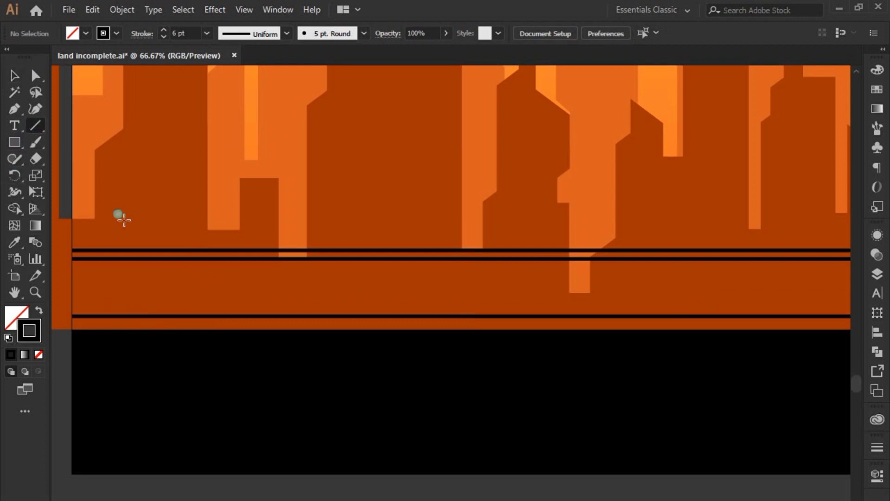
left_click(142, 260)
left_click_drag(112, 259, 113, 316)
left_click(14, 76)
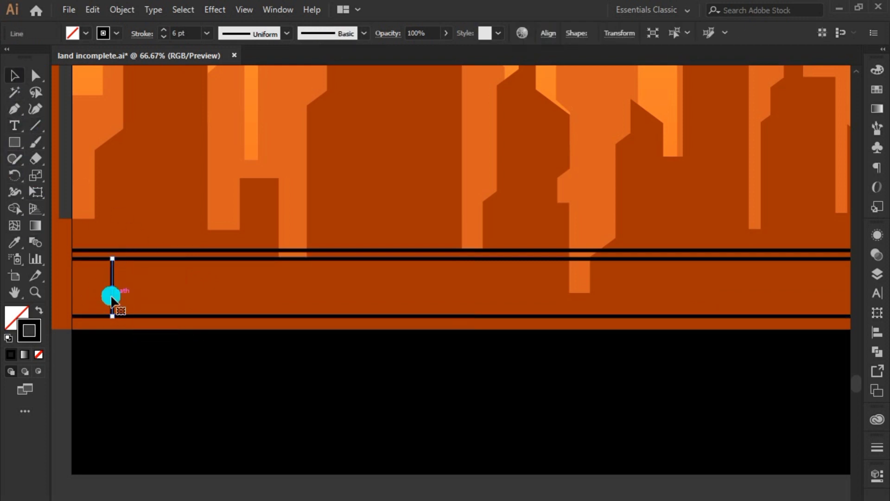
left_click_drag(114, 308, 154, 309, "alt")
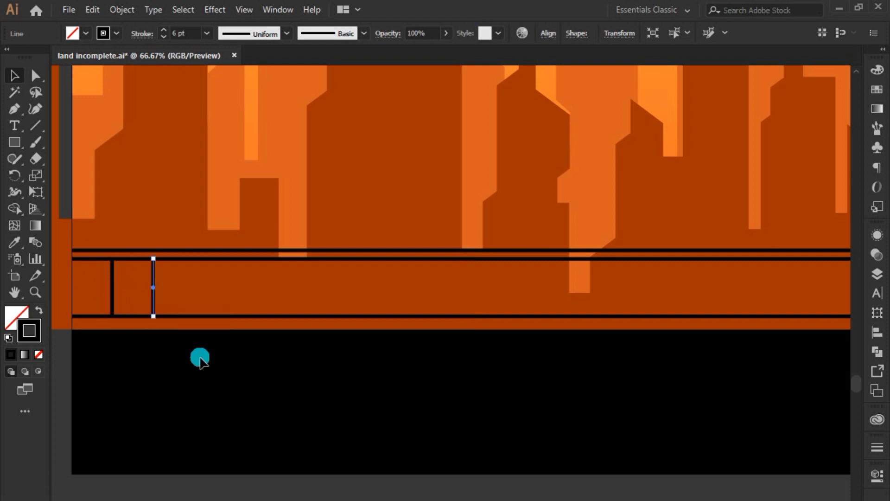
key("ctrl+d")
key("ctrl+d")
key("ctrl+d")
key("ctrl+d")
key("ctrl+d")
key("ctrl+d")
key("ctrl+minus")
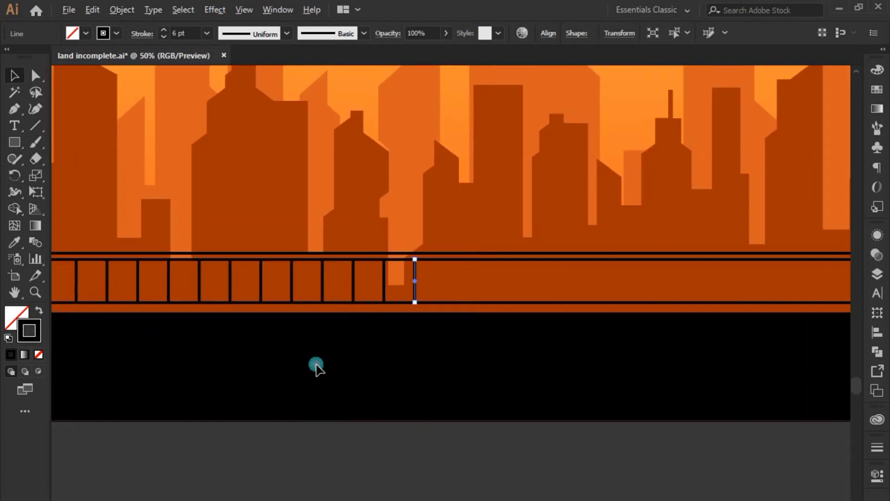
key("ctrl+minus")
key("ctrl+d")
key("ctrl+d")
key("ctrl+d")
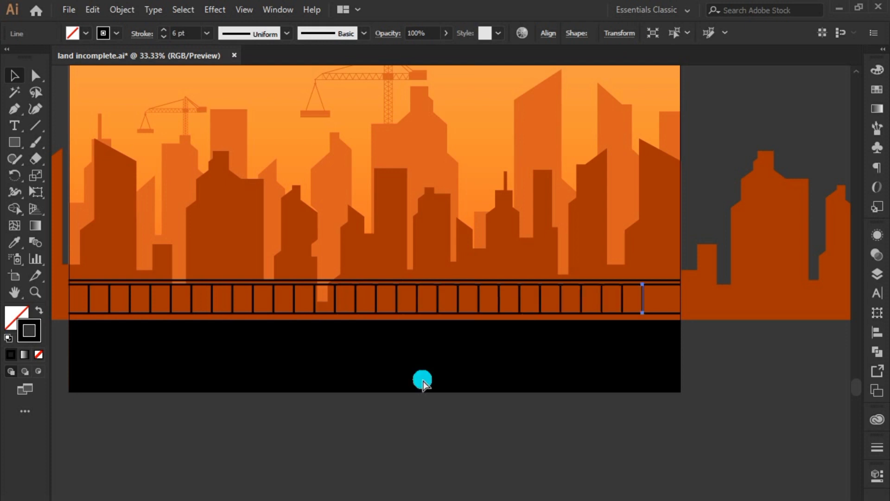
Step: Extend the bottom ends of the first few railing bars down to the black ground
left_click(576, 351)
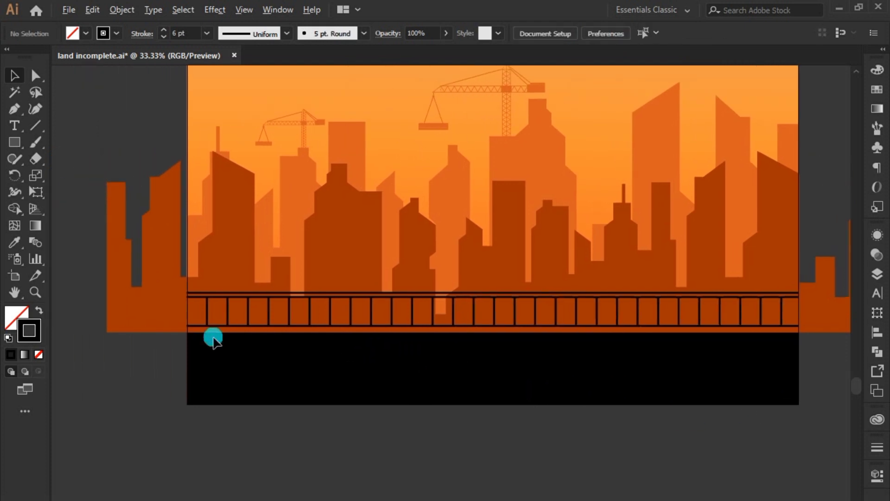
left_click(254, 339, "ctrl")
left_click(262, 316, "ctrl")
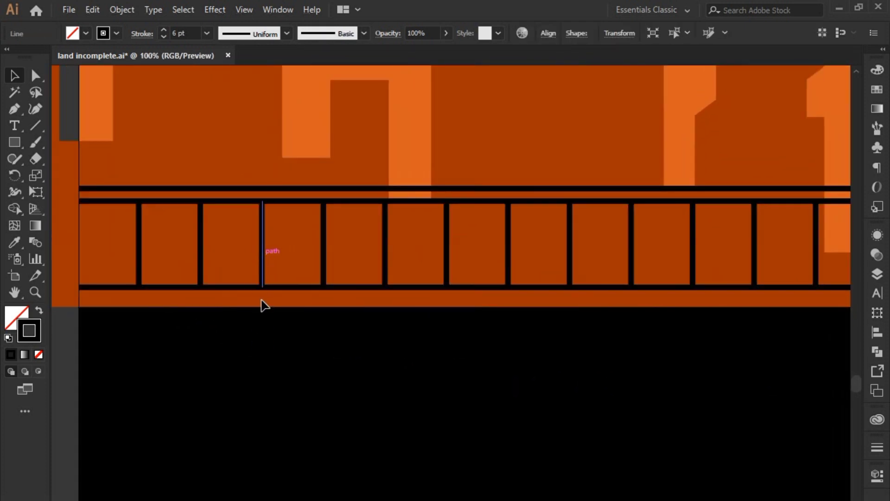
mouse_move(262, 285)
left_mouse_down()
mouse_move(265, 314)
mouse_move(286, 314)
left_mouse_up()
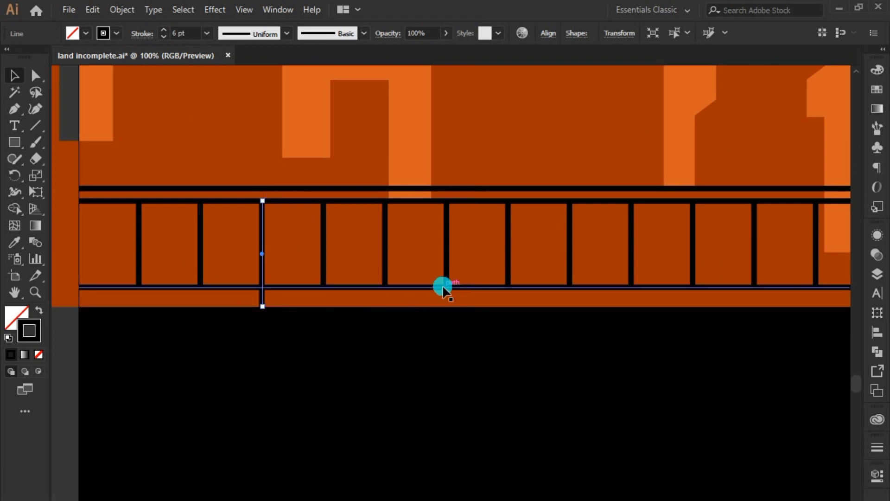
left_click(446, 287)
left_click_drag(447, 287, 448, 306)
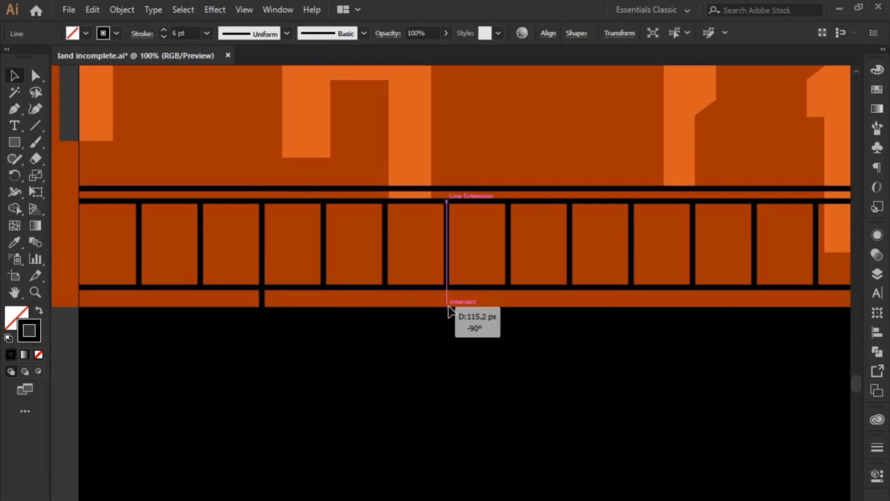
left_click_drag(516, 328, 285, 336)
left_click(326, 252)
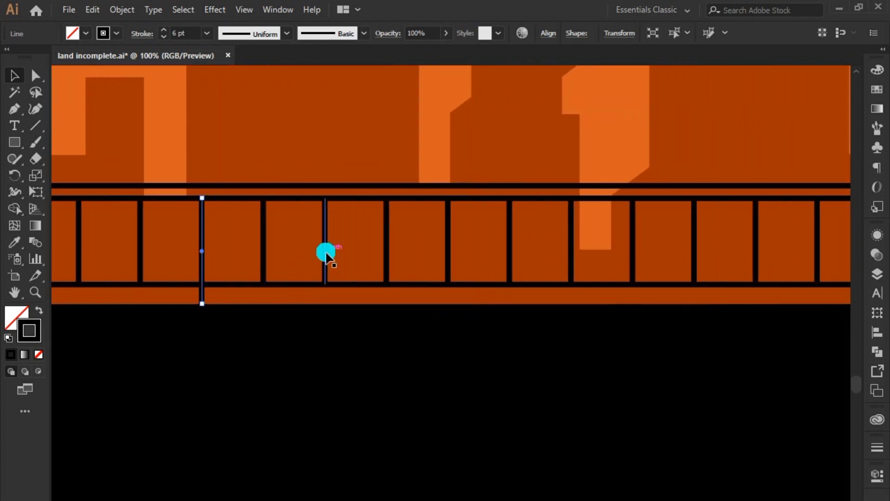
left_click_drag(385, 284, 388, 304)
left_click_drag(631, 360, 434, 359)
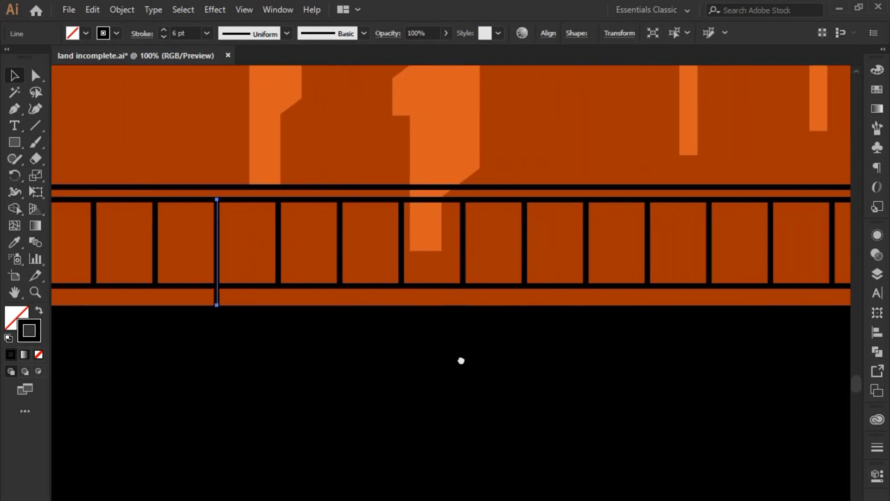
left_click(373, 284)
mouse_move(373, 284)
left_mouse_down()
mouse_move(372, 330)
mouse_move(374, 305)
left_mouse_up()
Step: Extend the remaining chosen railing bars further along the fence down to the ground
left_click_drag(590, 328, 383, 328)
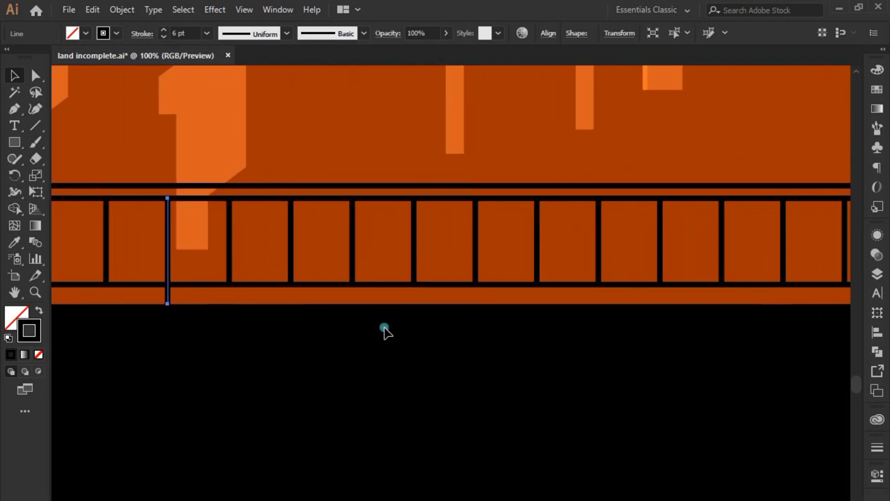
left_click(384, 328)
left_click(352, 284)
left_click_drag(353, 283, 354, 305)
mouse_move(527, 265)
left_mouse_down()
mouse_move(322, 264)
mouse_move(332, 302)
mouse_move(405, 278)
mouse_move(401, 301)
left_mouse_up()
left_click_drag(516, 316, 297, 315)
left_click(369, 242)
left_click_drag(367, 279, 368, 301)
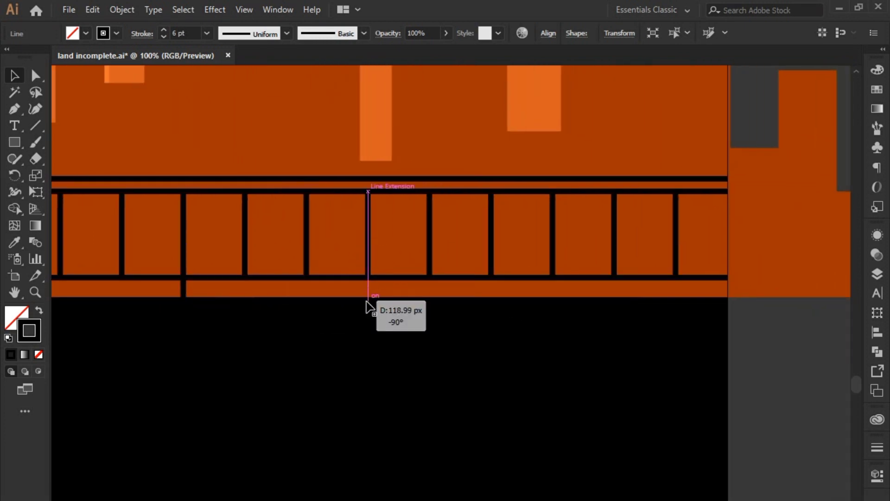
left_click_drag(537, 314, 405, 298)
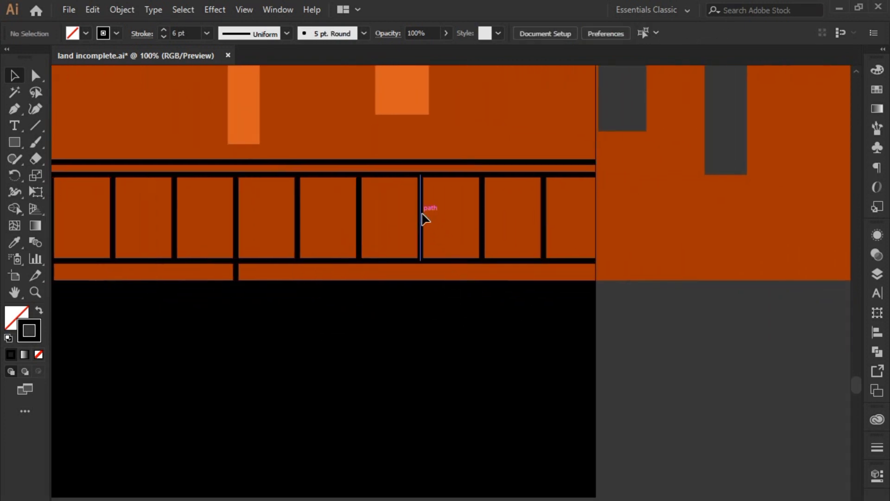
left_click(423, 217)
left_click_drag(420, 259, 420, 280)
Step: Zoom out to review the whole fence and set black fill with no stroke
key("ctrl+minus")
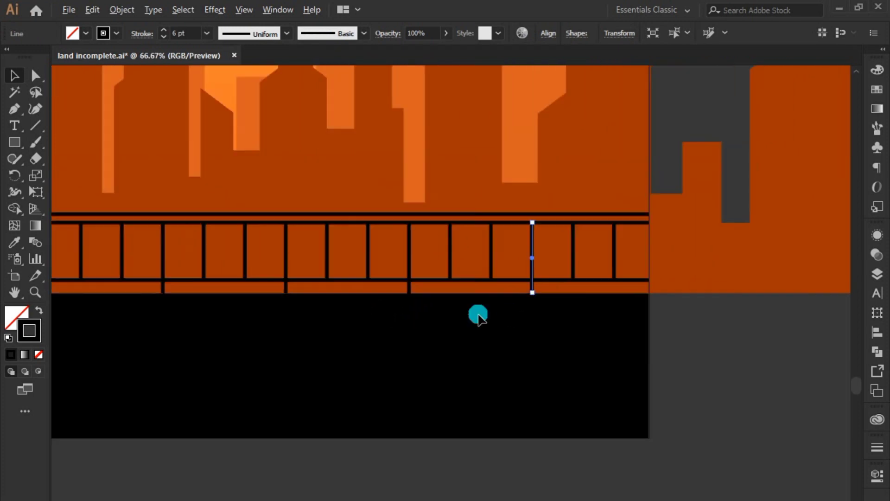
key("ctrl+minus")
key("ctrl+minus")
key("ctrl+minus")
left_click(290, 358)
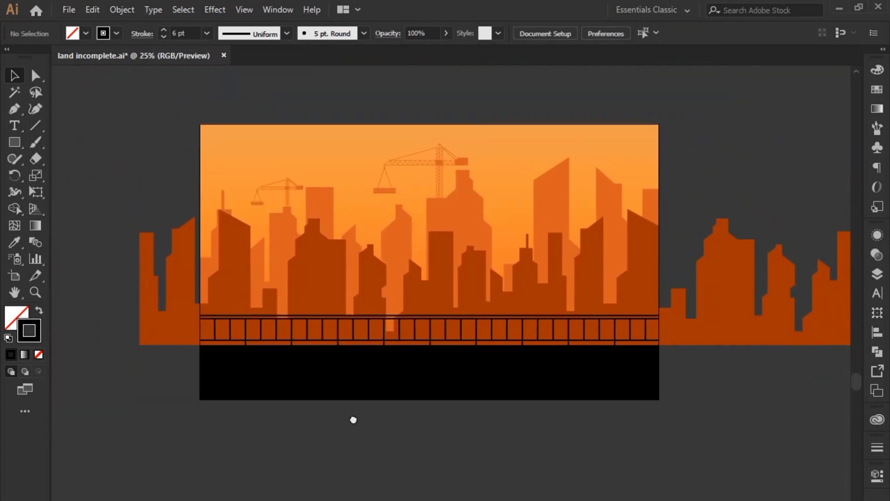
key("ctrl+plus")
key("shift+x")
left_click(20, 146)
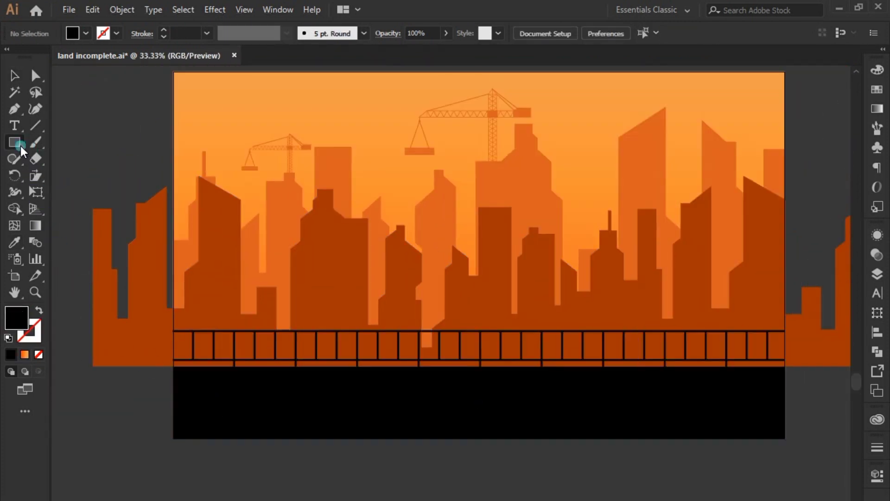
Step: Draw a tall thin black post over the railing and Alt-drag a copy as the second leg
scroll(227, 370, "up", 2)
left_click_drag(187, 234, 203, 372)
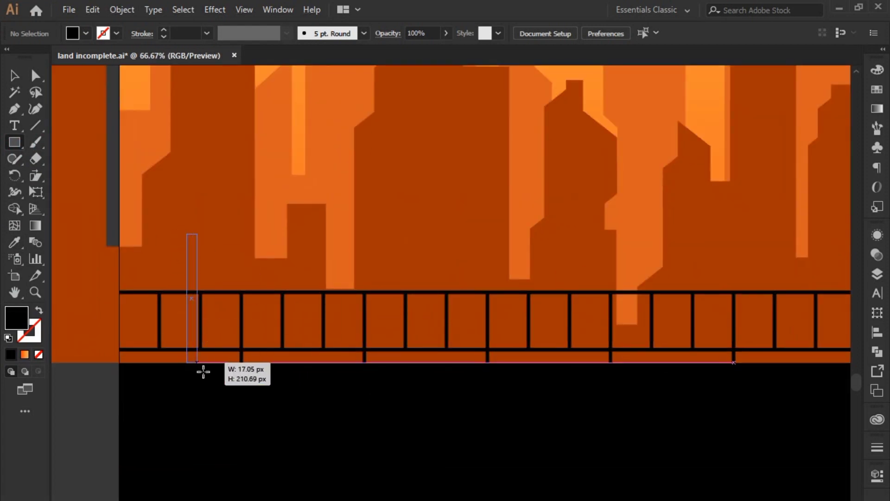
left_click(14, 75)
left_click_drag(196, 285, 313, 284)
Step: Draw the billboard panel across the two legs and narrow it to fit
left_click(14, 142)
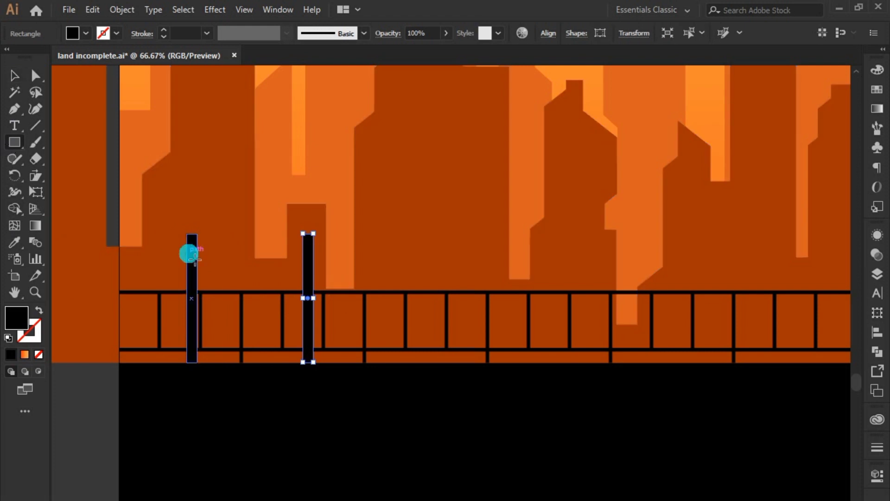
mouse_move(250, 275)
left_mouse_down()
mouse_move(329, 316)
mouse_move(273, 312)
left_mouse_up()
left_click(14, 75)
scroll(229, 219, "down", 1, "alt")
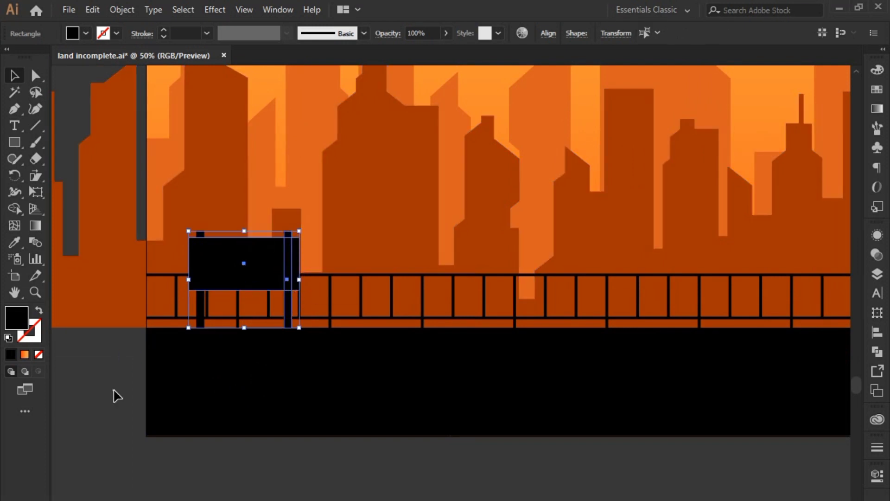
left_click(298, 266)
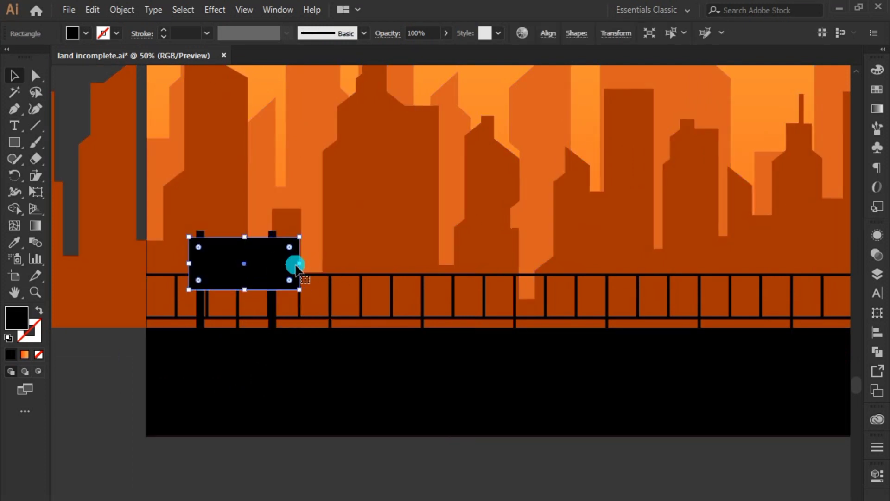
left_click_drag(299, 264, 285, 264)
Step: Nudge the whole billboard into place at the railing's left end
left_click(309, 439)
left_click(306, 464)
left_click(195, 237)
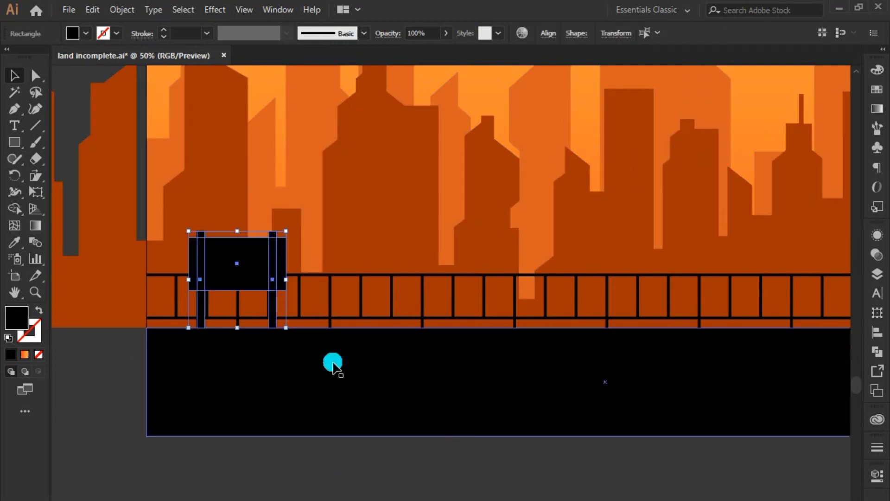
key("shift+Left")
key("shift+Left")
key("shift+Left")
key("shift+Right")
key("shift+Right")
key("shift+Right")
left_click(313, 470)
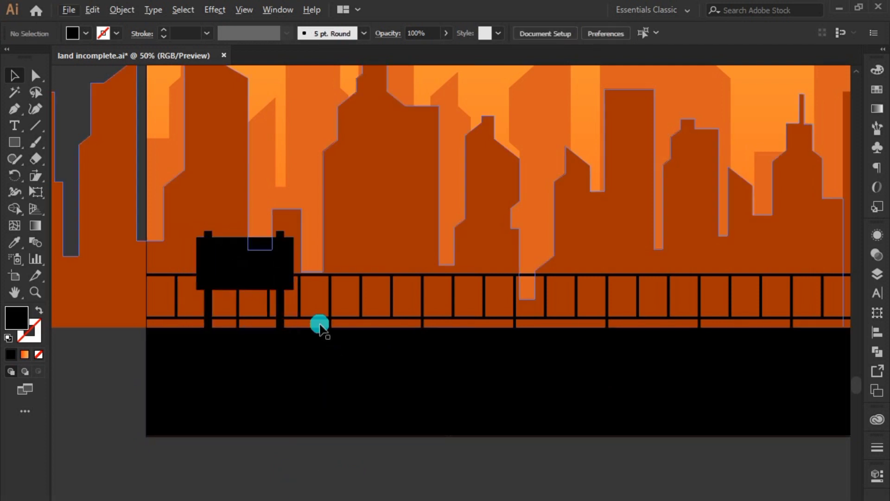
key("ctrl+minus")
key("ctrl+plus")
Step: Draw a black crate in front of the railing and stack copies into a three-crate pile
key("ctrl+plus")
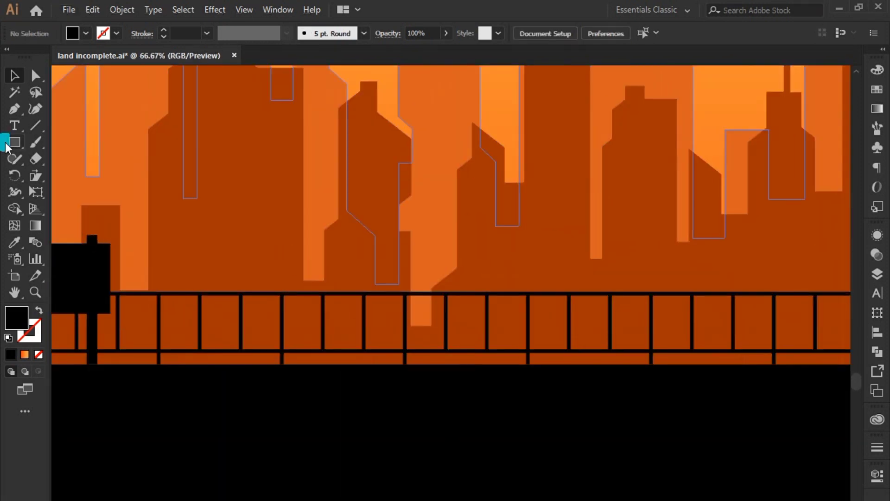
key("m")
key("ctrl+plus")
left_click_drag(261, 304, 315, 389)
mouse_move(314, 298)
left_mouse_down()
mouse_move(316, 315)
mouse_move(299, 316)
left_mouse_up()
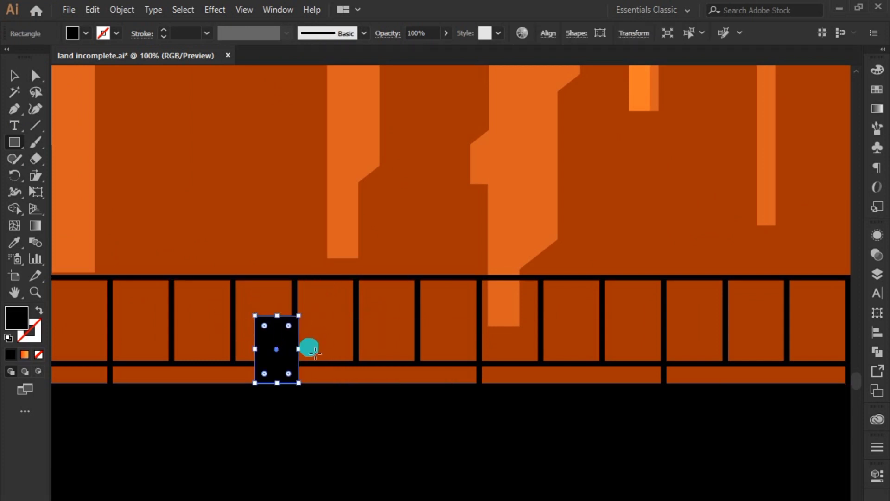
left_click(11, 72)
mouse_move(277, 394)
left_mouse_down()
mouse_move(330, 393)
mouse_move(304, 291)
mouse_move(314, 298)
left_mouse_up()
left_click(327, 357)
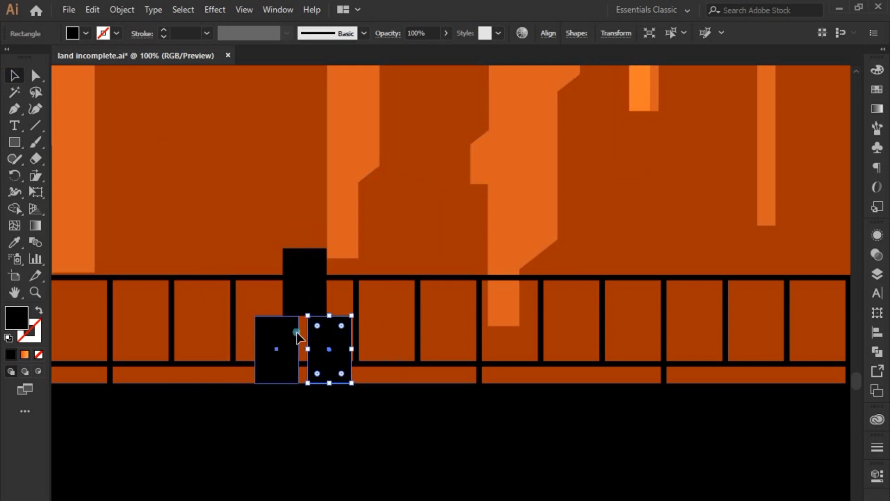
Step: Copy the stack to the right and add two more crates for a five-crate pile
left_click_drag(306, 301, 493, 307)
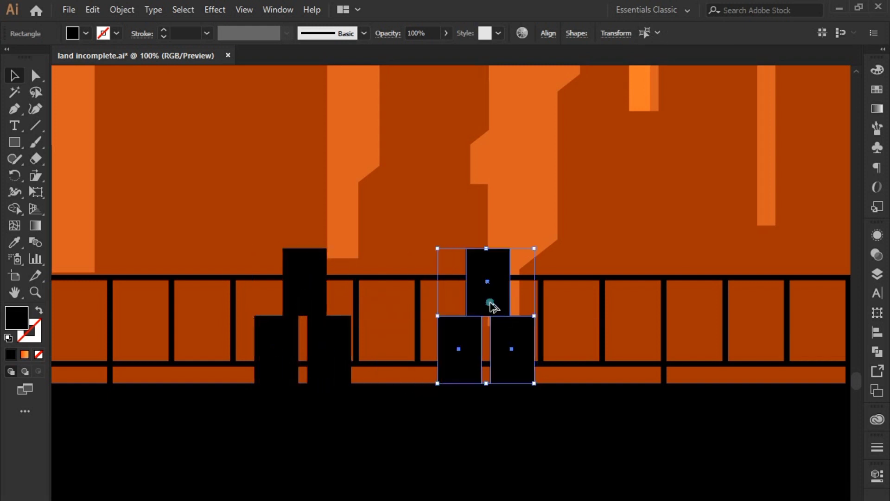
left_click(526, 360)
left_click_drag(520, 364, 576, 369)
left_click(535, 424)
left_click(537, 294)
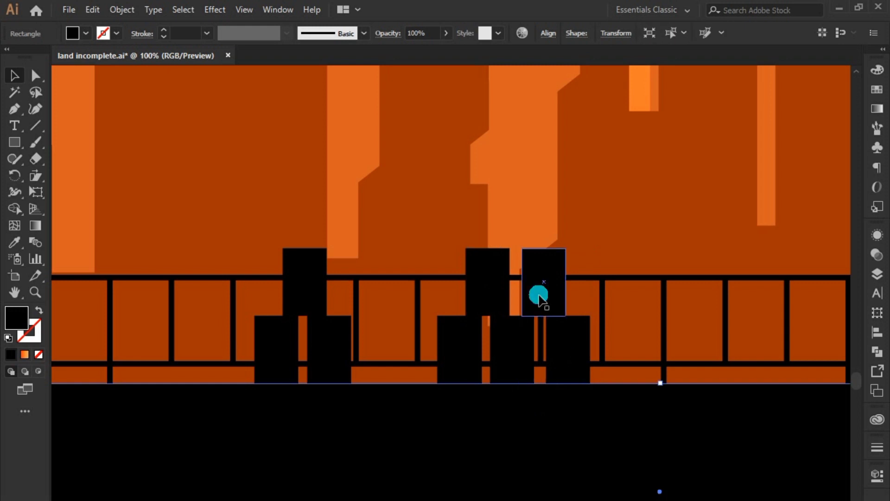
left_click(566, 338, "shift")
key("Left")
key("Left")
key("Left")
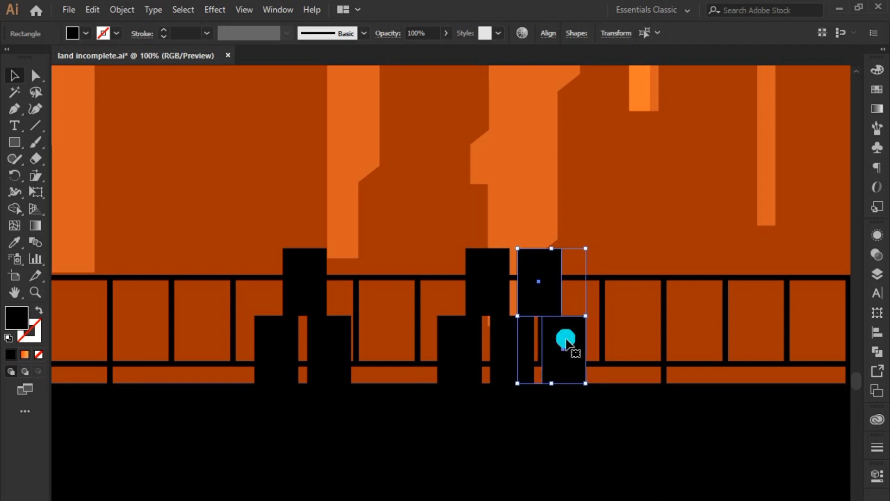
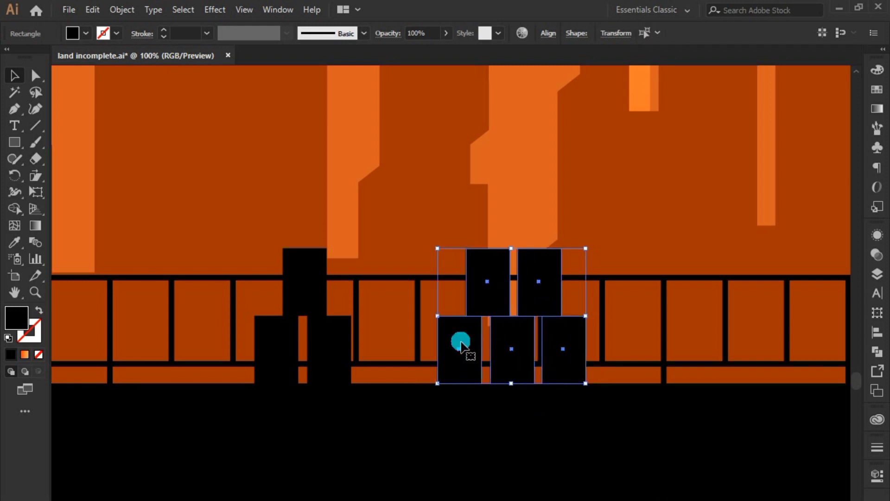
Step: Nudge the right crate stack right and the left stack's top crate slightly left
key("Right")
key("Right")
key("Right")
key("Right")
key("Right")
key("Right")
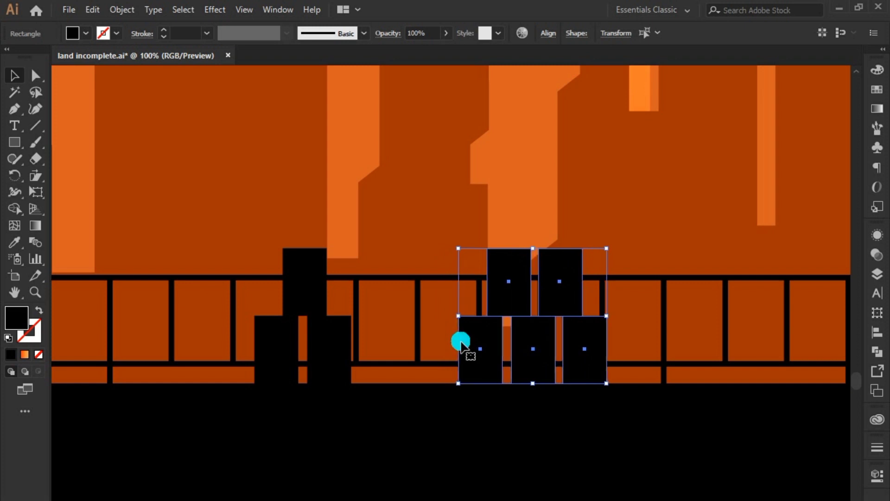
left_click(443, 413)
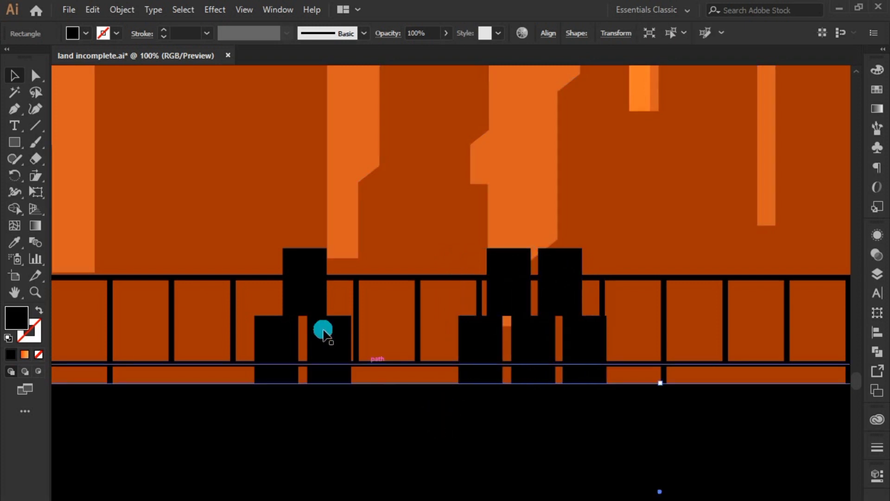
left_click(307, 288)
key("Left")
key("Left")
key("Left")
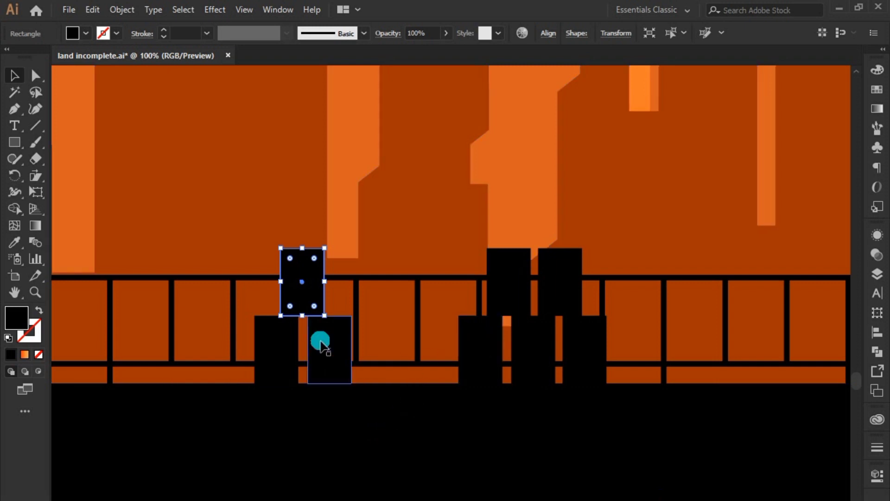
Step: Draw a small black rectangle between the crate stacks, round its top into a dome, and shift it right
left_click(14, 142)
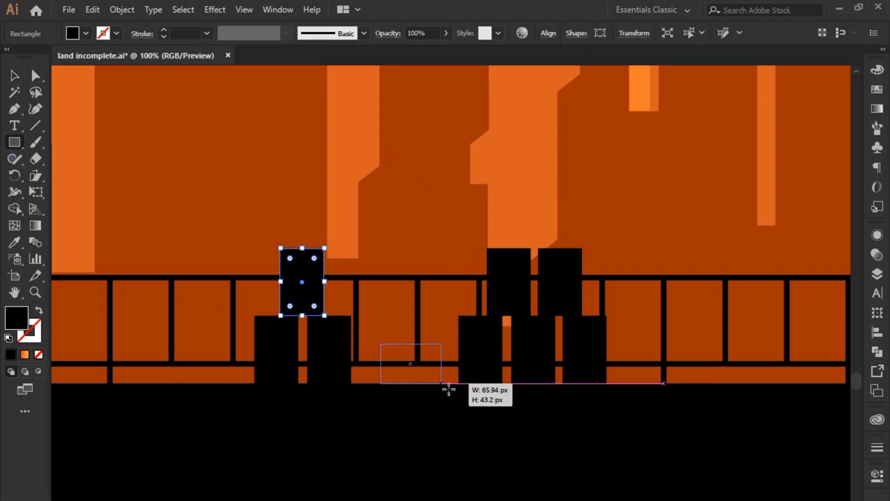
left_click_drag(381, 344, 443, 383)
left_click(33, 76)
left_click(408, 343)
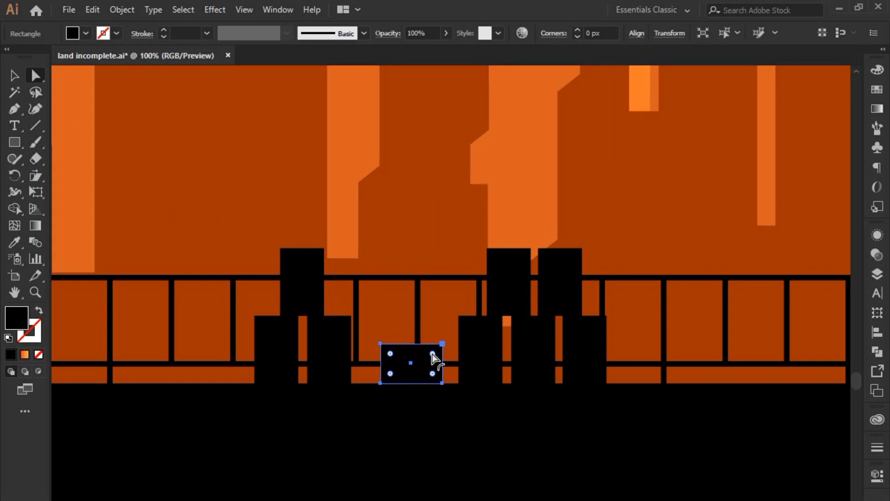
left_click_drag(391, 353, 394, 445)
left_click(14, 75)
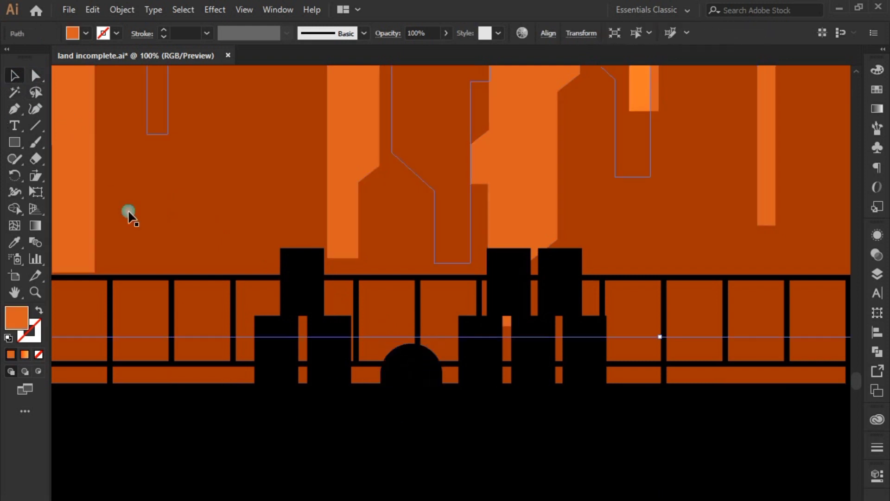
left_click(412, 363)
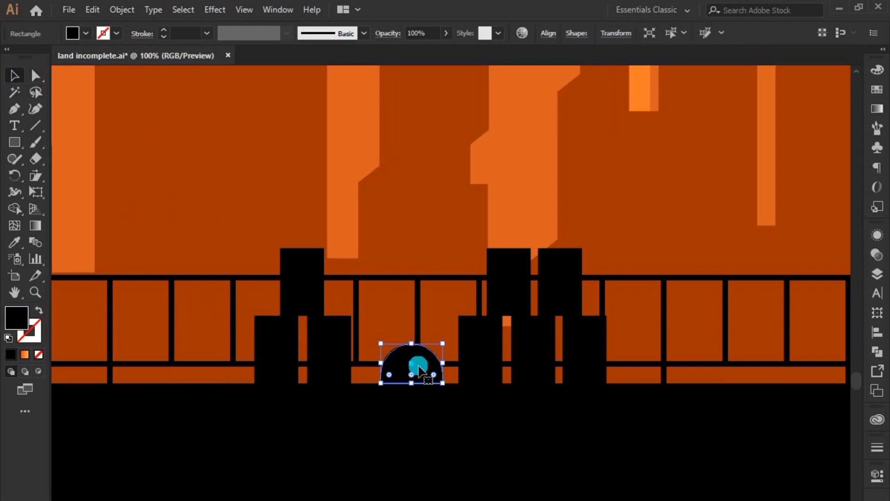
left_click_drag(419, 370, 431, 371)
Step: Duplicate the crane from the sky and place the copy lower right
key("ctrl+minus")
left_click(408, 413)
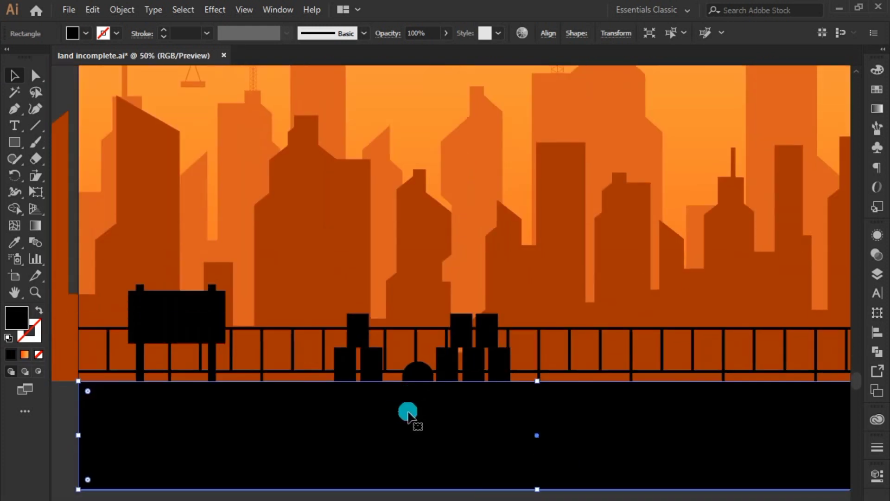
key("ctrl+minus")
left_click(280, 412)
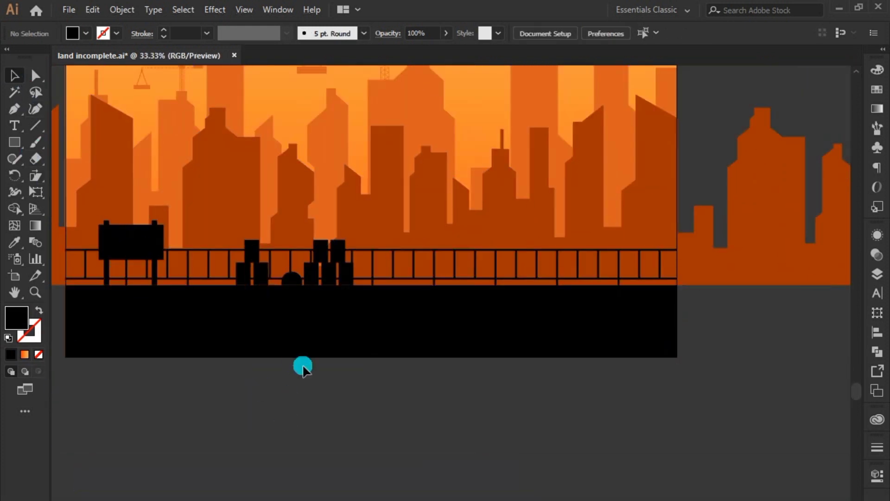
scroll(352, 376, "down", 2)
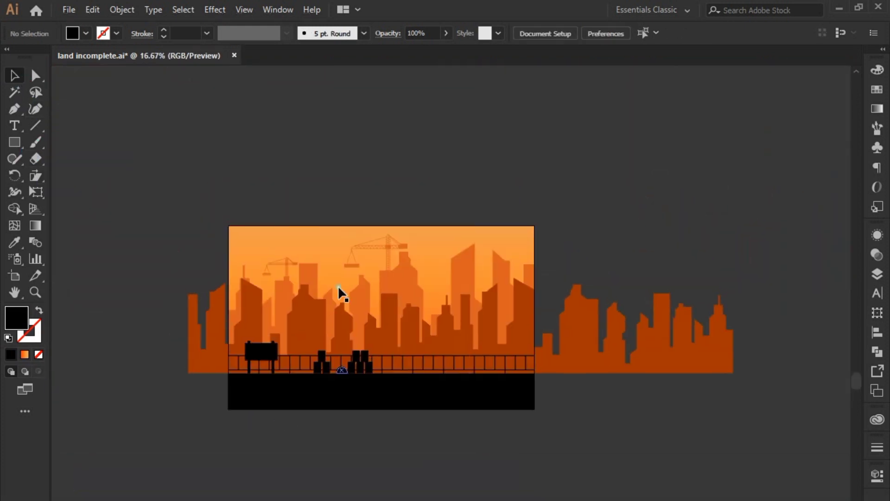
scroll(343, 281, "up", 2)
left_click(348, 274)
left_click(363, 254)
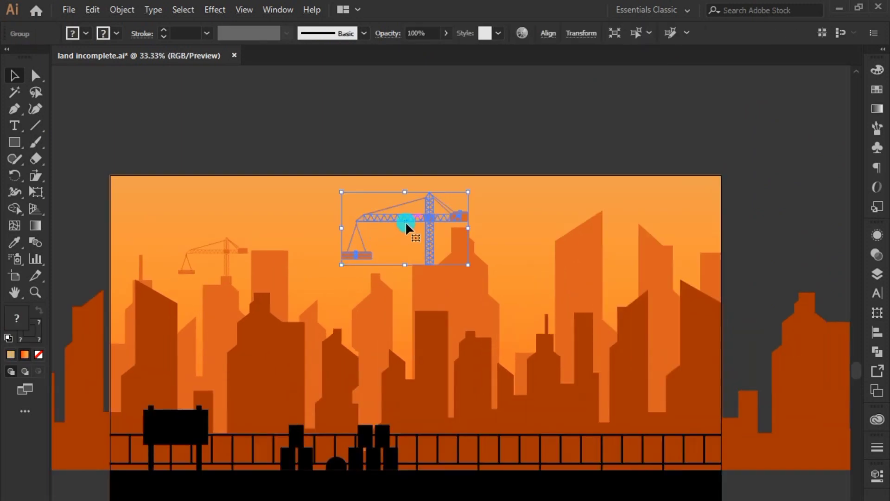
left_click_drag(407, 225, 531, 312)
Step: Outline the copy's strokes and fill it with the dark building orange
left_click(11, 212)
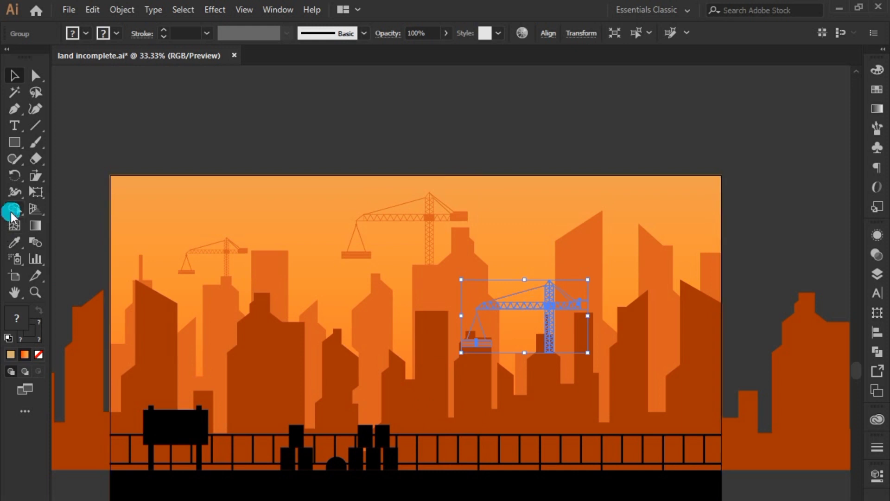
left_click(150, 297)
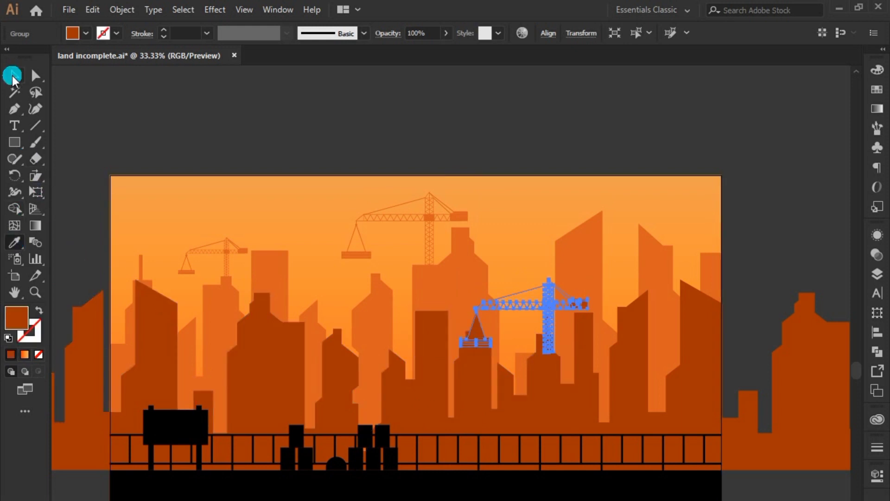
left_click(122, 9)
mouse_move(137, 325)
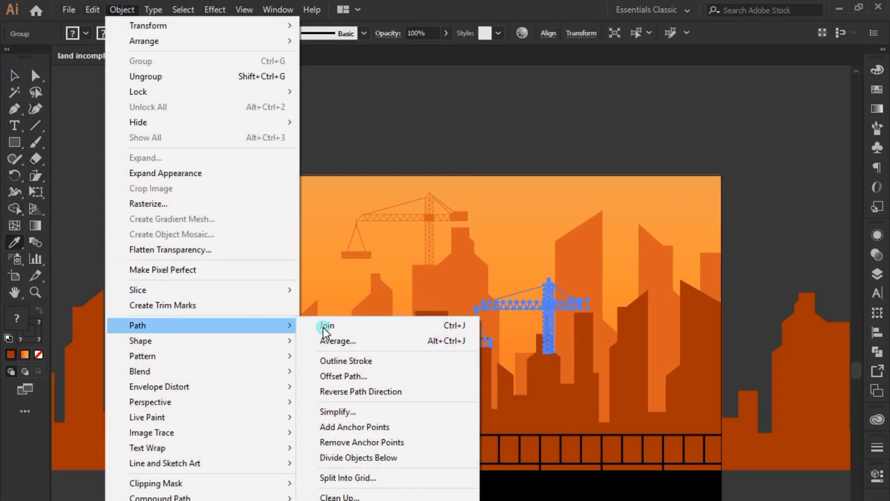
left_click(352, 363)
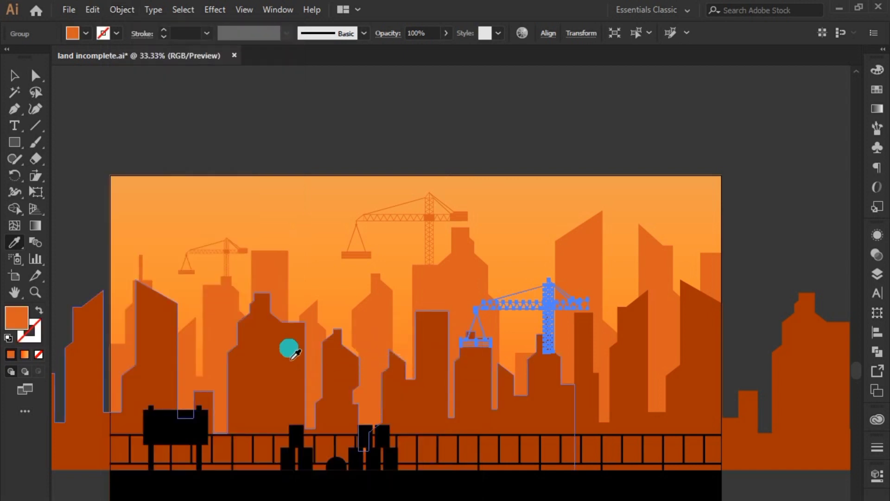
left_click(125, 288)
left_click(14, 75)
left_click(381, 195)
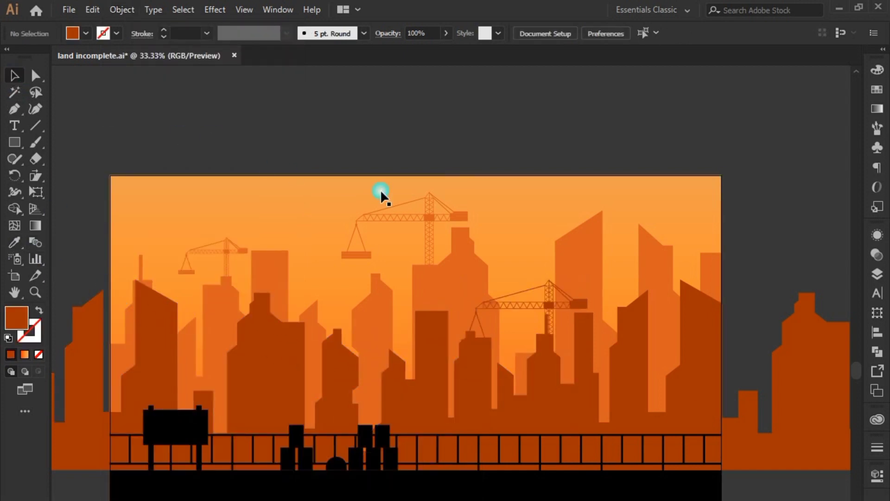
Step: Move the new crane up and right, then stretch it wider to the left
left_click_drag(557, 303, 592, 280)
left_click(758, 273)
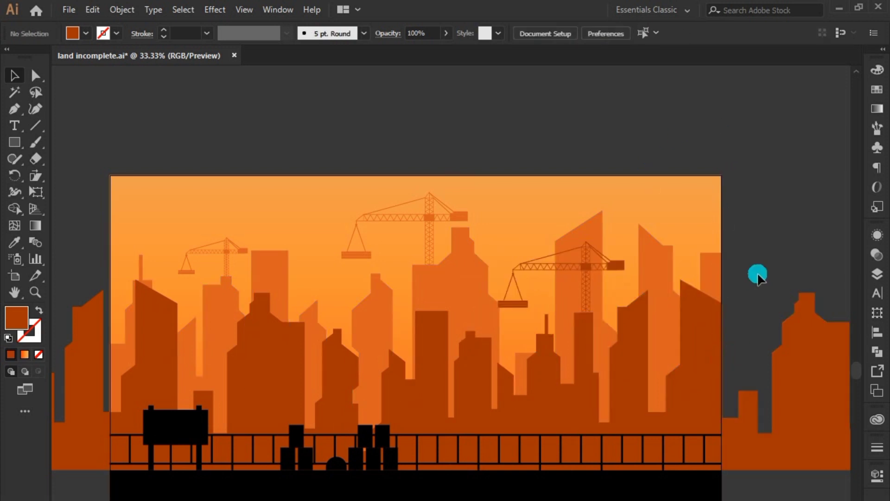
left_click(561, 269)
left_click_drag(497, 241, 486, 235)
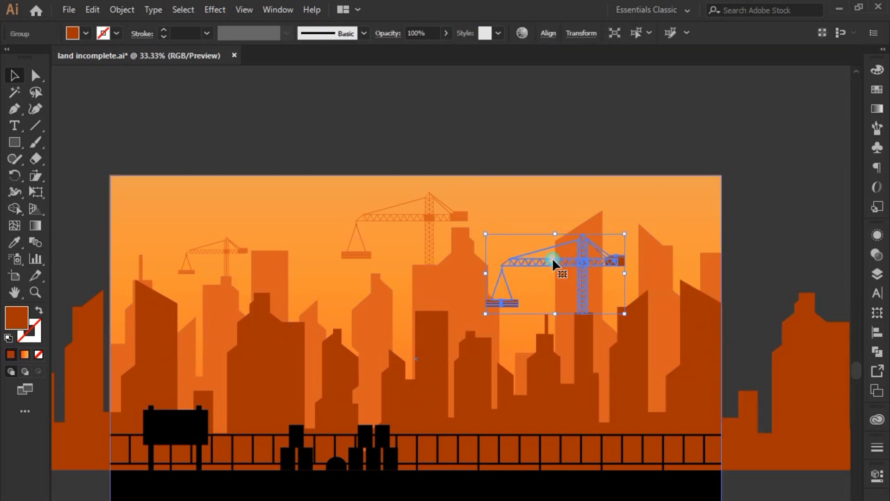
left_click(790, 250)
left_click(624, 271)
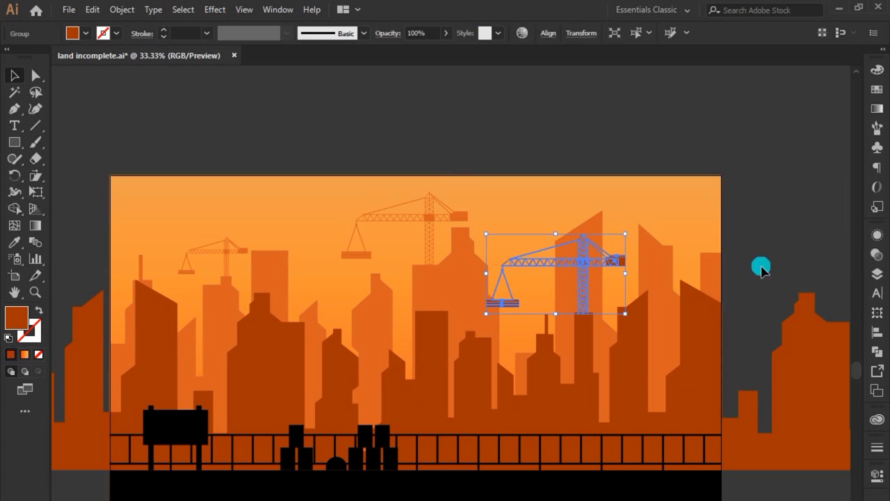
Step: Reflect the right-hand crane, move it further right and stretch it wider
right_click(526, 265)
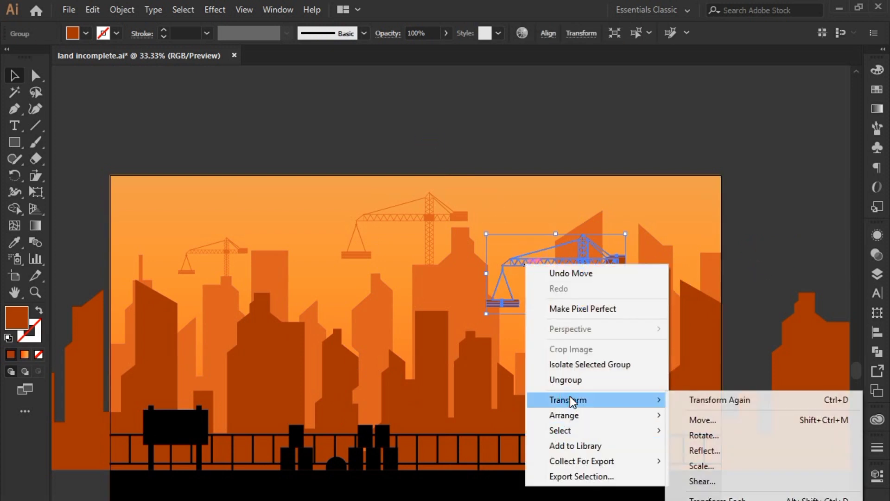
left_click(717, 450)
left_click(134, 359)
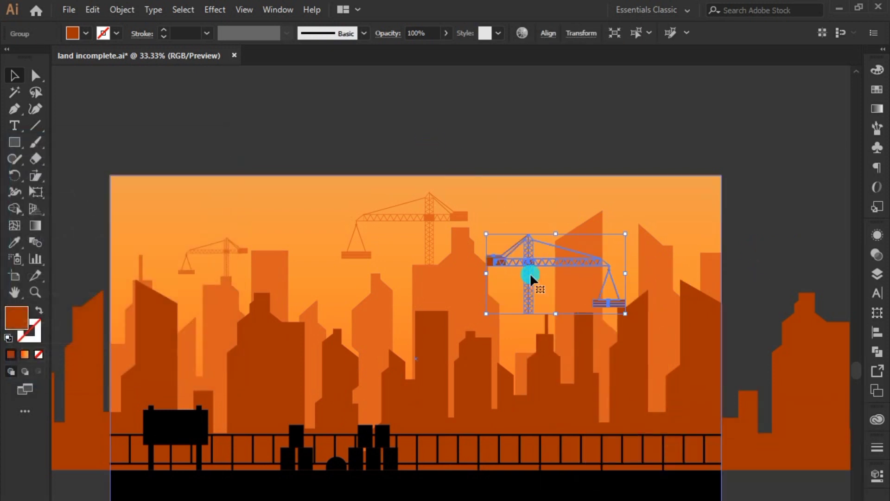
left_click_drag(527, 267, 584, 274)
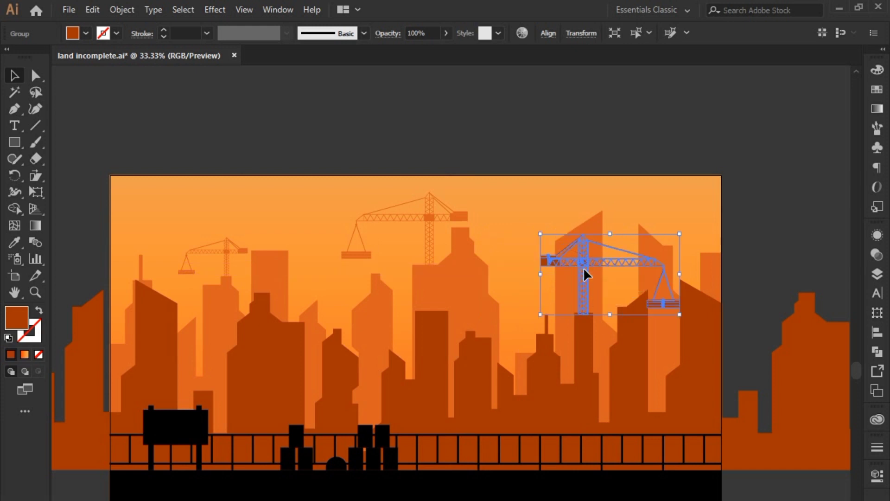
left_click_drag(680, 274, 712, 281)
left_click(772, 277)
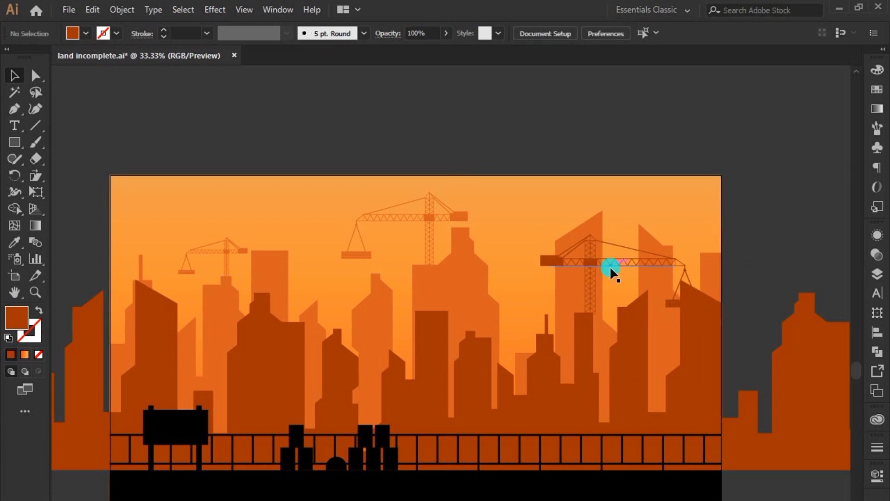
left_click_drag(611, 268, 604, 268)
left_click(763, 272)
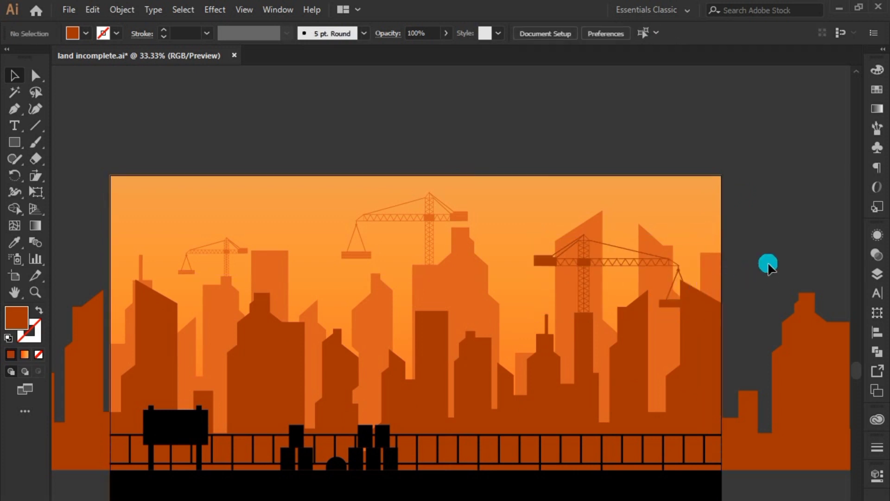
Step: Copy the crane over the left-centre buildings, then resize and reposition the copy
mouse_move(586, 257)
left_mouse_down()
mouse_move(291, 297)
mouse_move(586, 257)
mouse_move(270, 290)
mouse_move(254, 273)
left_mouse_up()
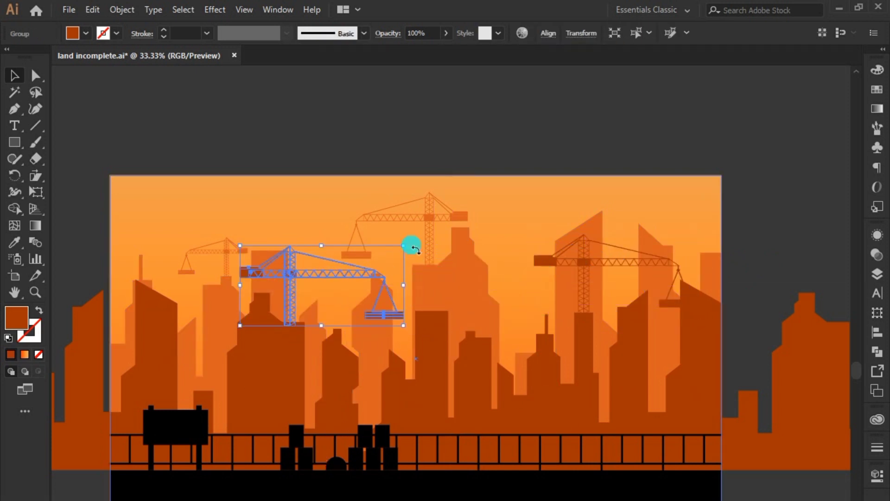
mouse_move(404, 246)
left_mouse_down()
mouse_move(300, 260)
mouse_move(299, 285)
mouse_move(324, 274)
left_mouse_up()
left_click(268, 297)
left_click(385, 278)
left_click(284, 293)
mouse_move(365, 297)
left_mouse_down()
mouse_move(387, 306)
mouse_move(405, 297)
left_mouse_up()
left_click_drag(317, 296, 300, 281)
mouse_move(332, 321)
left_mouse_down()
mouse_move(332, 332)
mouse_move(327, 324)
left_mouse_up()
left_click(396, 165)
left_click(313, 276)
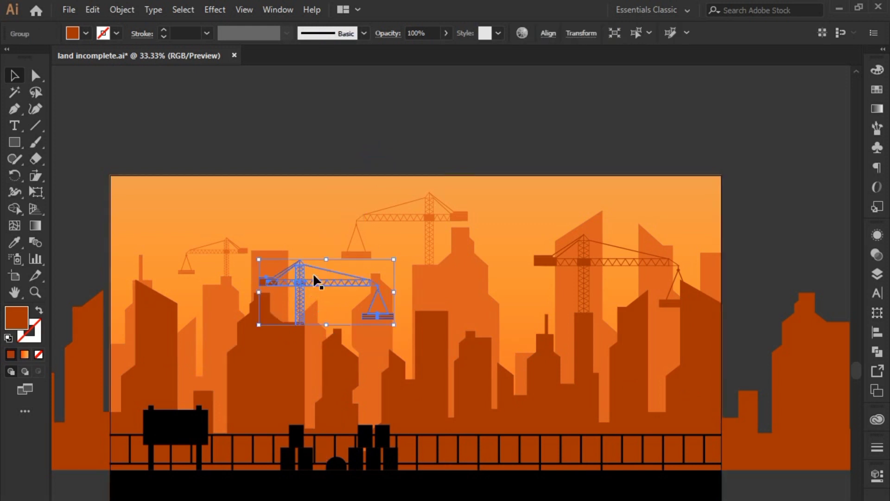
left_click(384, 149)
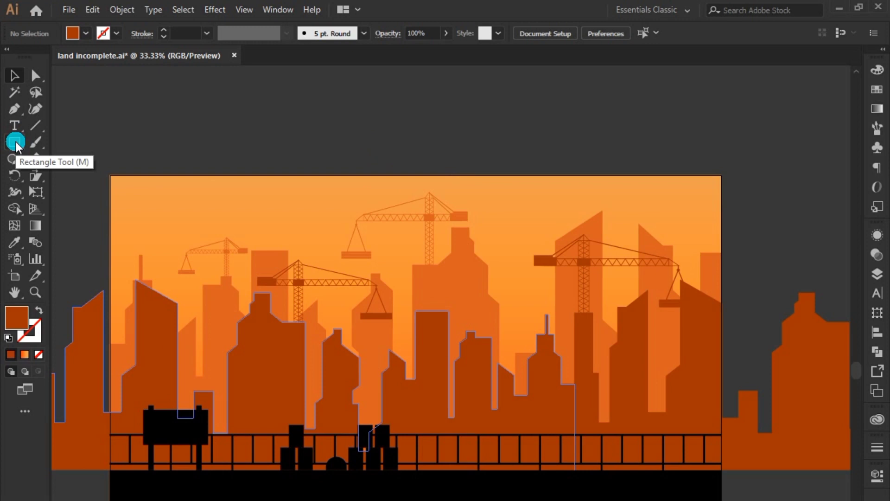
Step: Draw a tall rectangle over the right skyline, fill it black from the billboard, and move it left
scroll(321, 245, "right", 5)
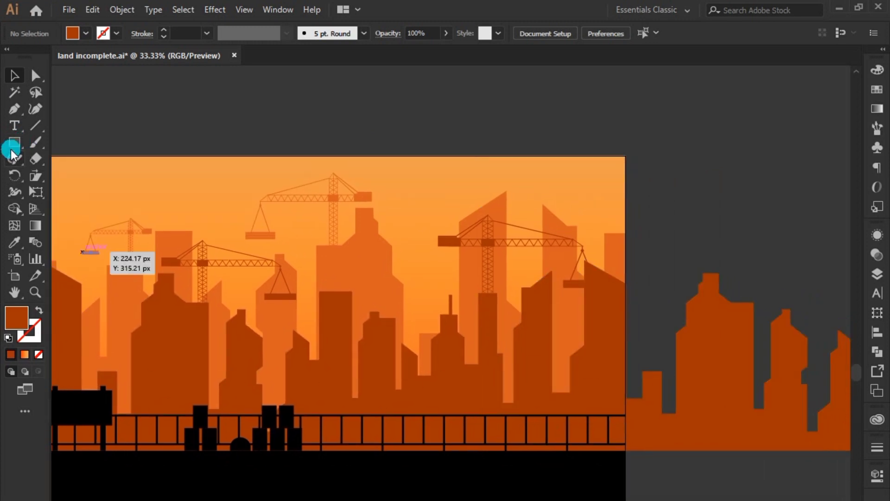
left_click(13, 146)
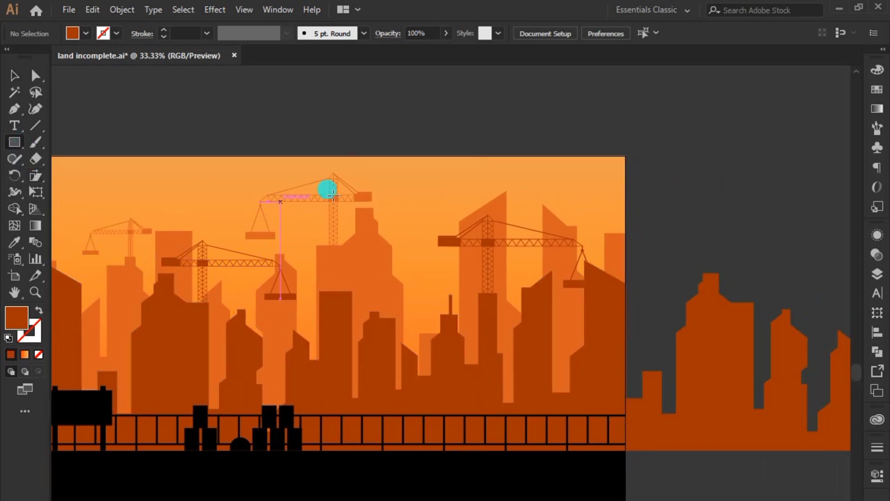
left_click_drag(521, 281, 571, 451)
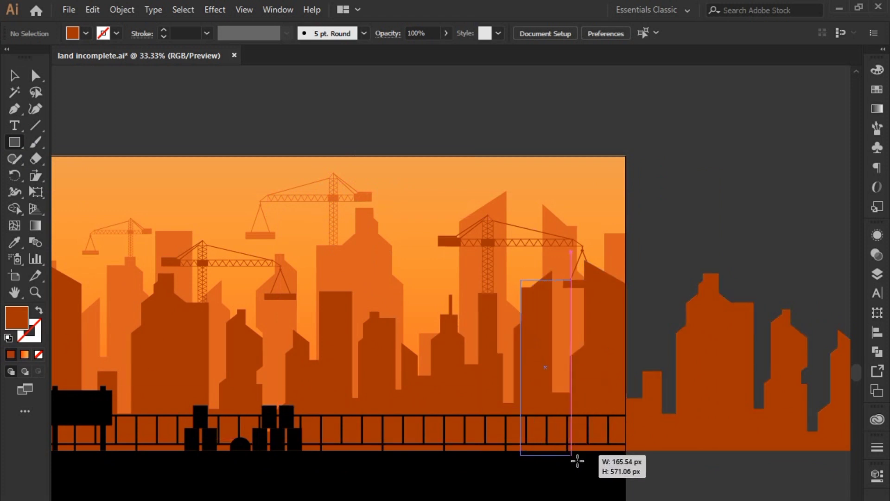
left_click(14, 242)
left_click(69, 398)
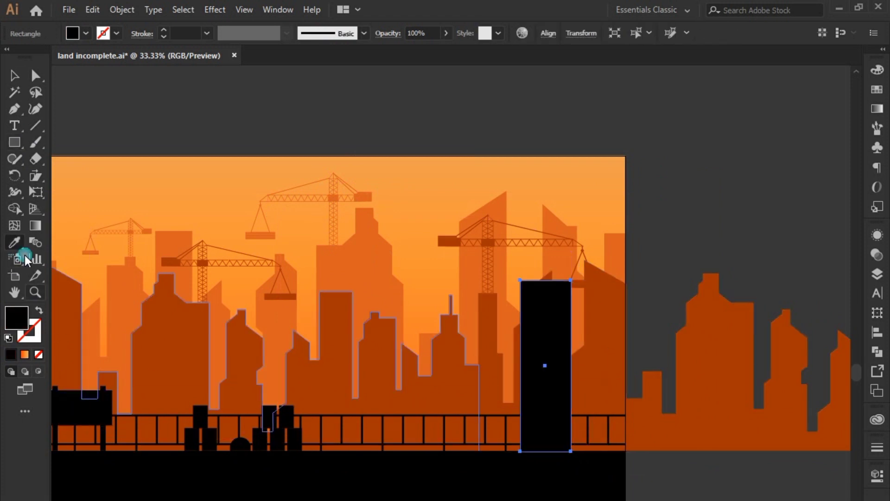
left_click(14, 78)
left_click_drag(537, 368, 505, 366)
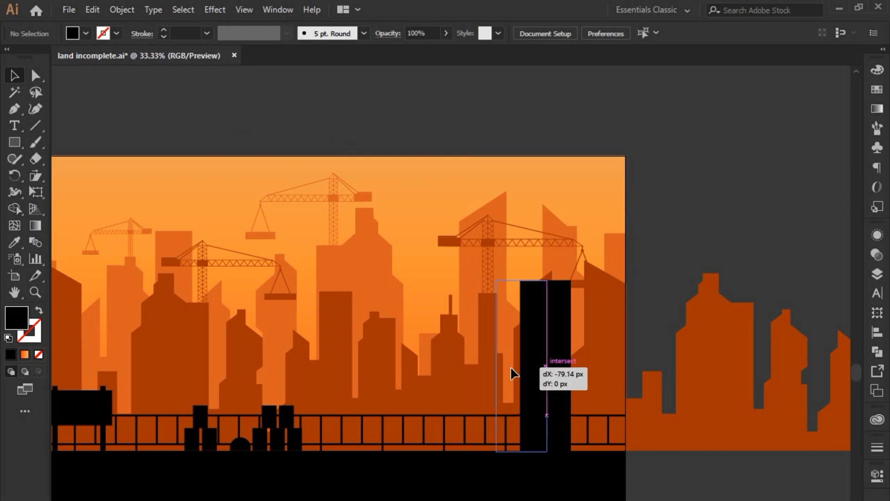
Step: Duplicate the black tower into a thin vertical post beside it and nudge the post right
scroll(551, 256, "up", 1)
left_click(597, 286)
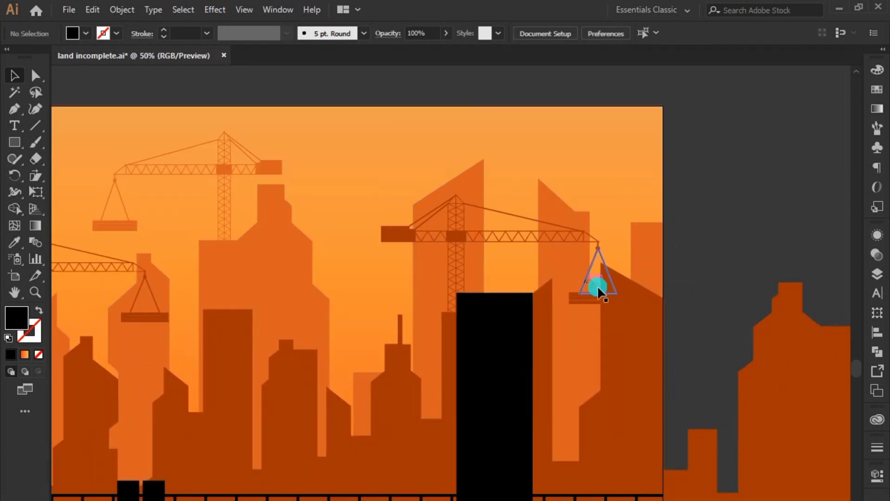
left_click(483, 406)
mouse_move(489, 407)
left_mouse_down("alt")
mouse_move(396, 403)
mouse_move(378, 422)
mouse_move(409, 393)
mouse_move(562, 422)
mouse_move(460, 323)
mouse_move(485, 297)
left_mouse_up("alt")
scroll(562, 422, "up", 2)
left_click(644, 245)
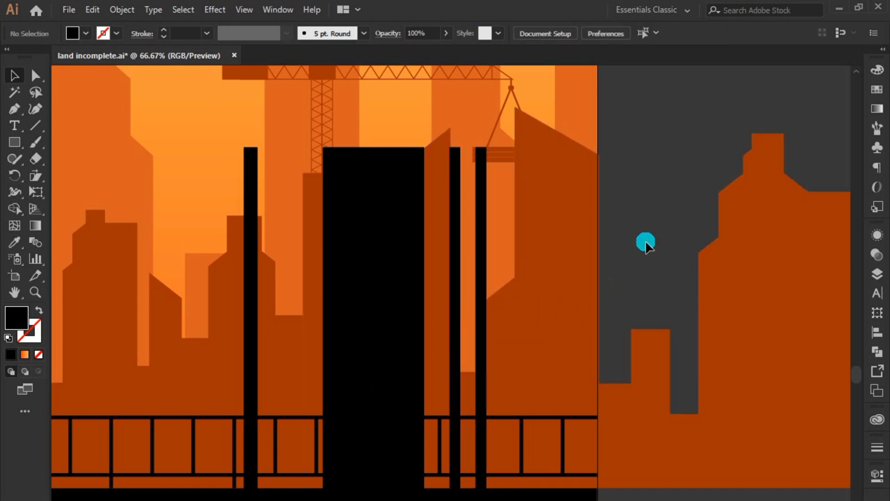
scroll(502, 273, "down", 1)
left_click(316, 278)
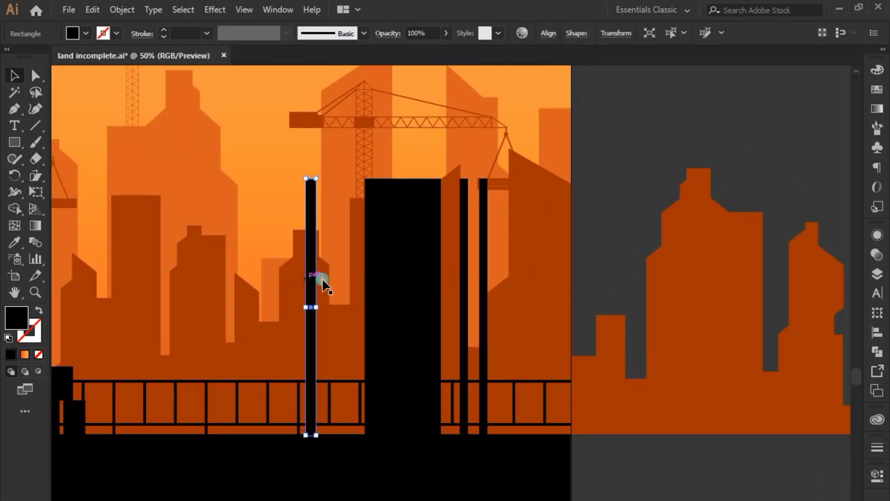
left_click_drag(316, 288, 326, 289)
left_click(366, 236)
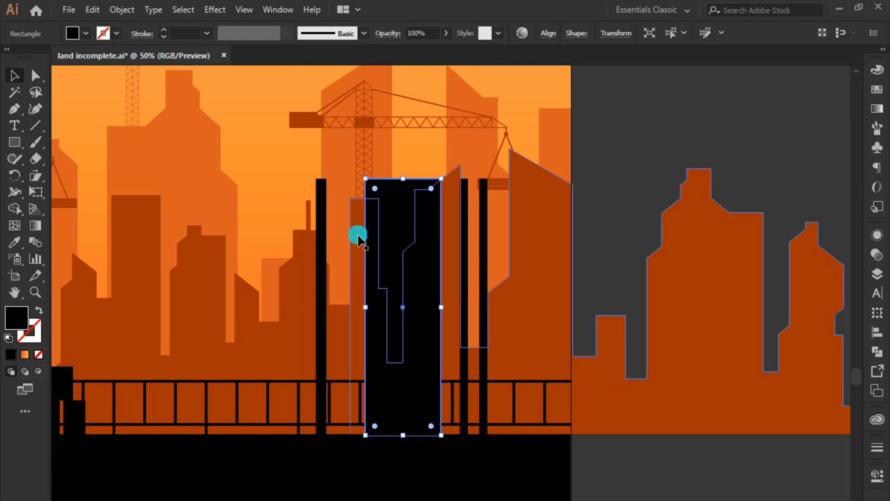
left_click(323, 280)
left_click(604, 131)
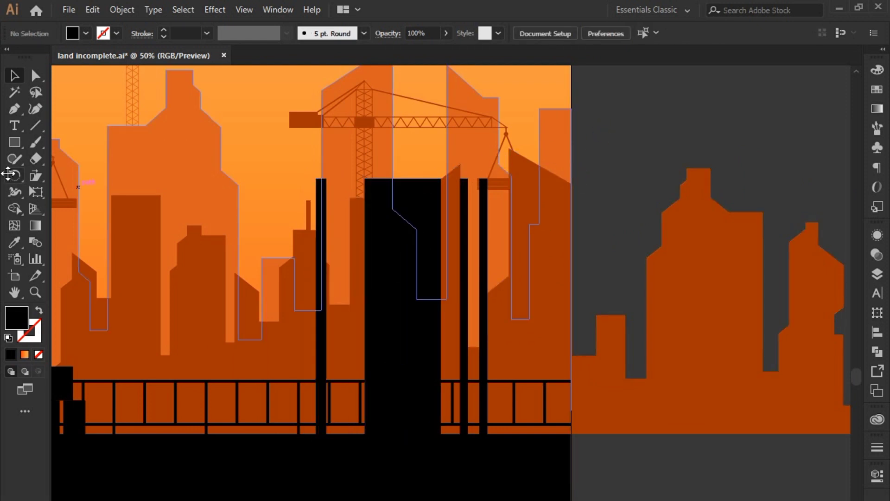
Step: Draw a thin horizontal black bar across the tower and repeat copies down it with Ctrl+D
left_click(14, 145)
scroll(310, 198, "up", 1)
mouse_move(310, 197)
left_mouse_down()
mouse_move(289, 222)
mouse_move(531, 230)
mouse_move(528, 223)
left_mouse_up()
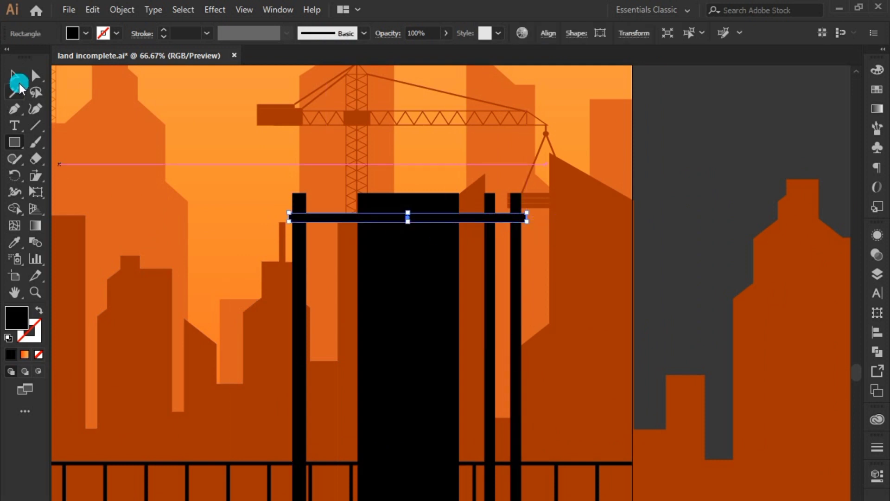
left_click(18, 83)
scroll(408, 228, "up", 1)
mouse_move(404, 228)
left_mouse_down()
mouse_move(405, 220)
mouse_move(441, 245)
left_mouse_up()
scroll(440, 246, "down", 3)
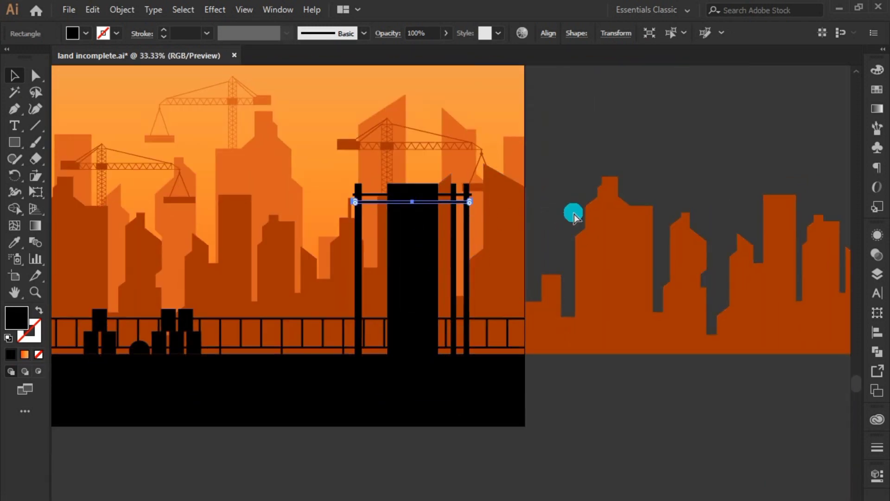
key("ctrl+d")
key("ctrl+d")
key("ctrl+d")
key("ctrl+d")
key("ctrl+d")
key("ctrl+d")
key("ctrl+d")
scroll(460, 260, "down", 2)
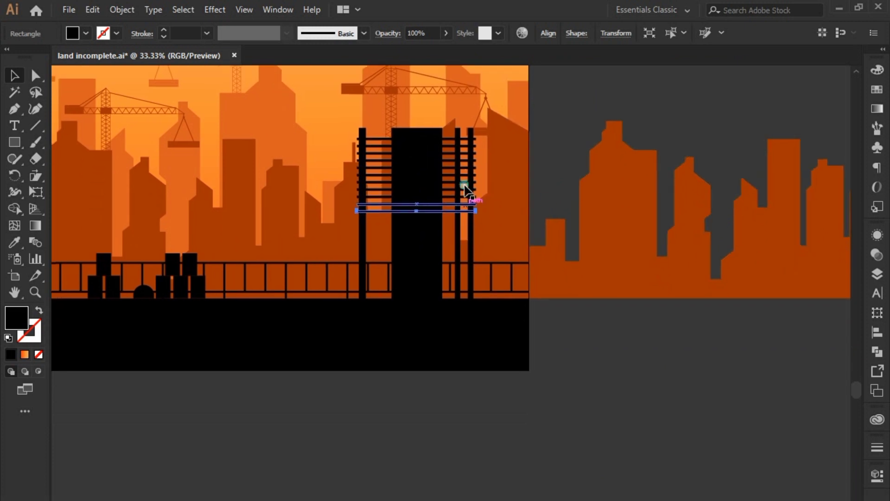
key("ctrl+d")
key("ctrl+d")
key("ctrl+d")
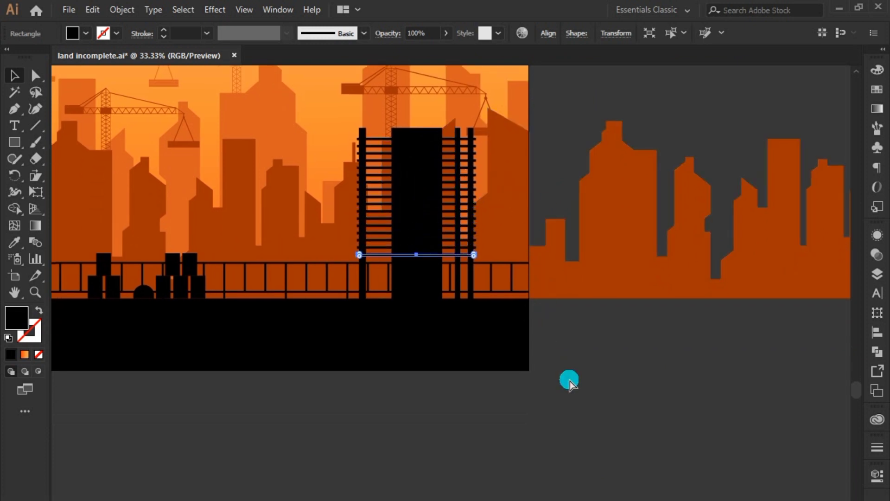
key("ctrl+d")
key("ctrl+d")
key("ctrl+d")
key("ctrl+d")
key("ctrl+z")
key("ctrl+z")
key("ctrl+z")
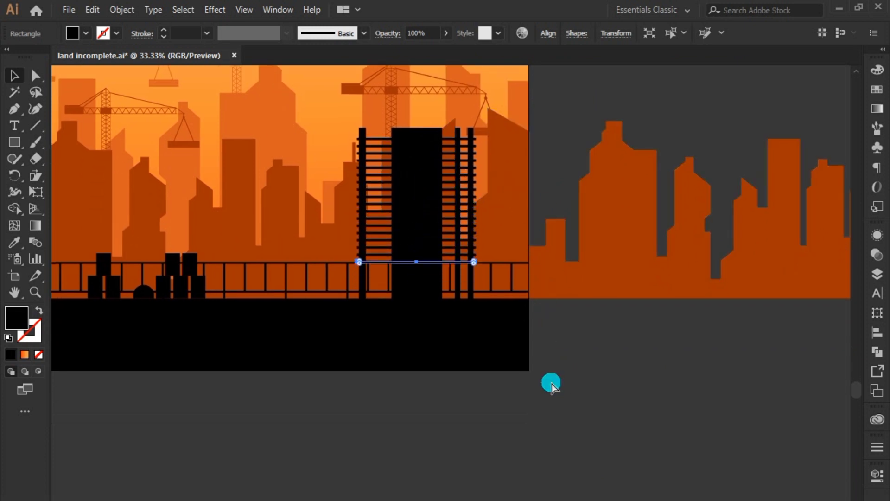
key("ctrl+z")
Step: Stretch the lowest bar wider and add a horizontal line lower on the tower
key("m")
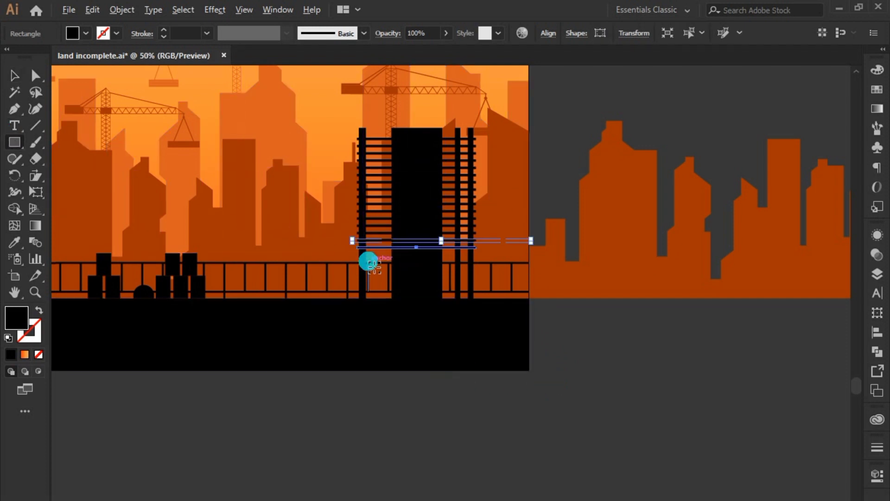
scroll(369, 263, "up", 2)
key("v")
mouse_move(441, 240)
left_mouse_down()
mouse_move(443, 322)
mouse_move(439, 312)
left_mouse_up()
key("ctrl+minus")
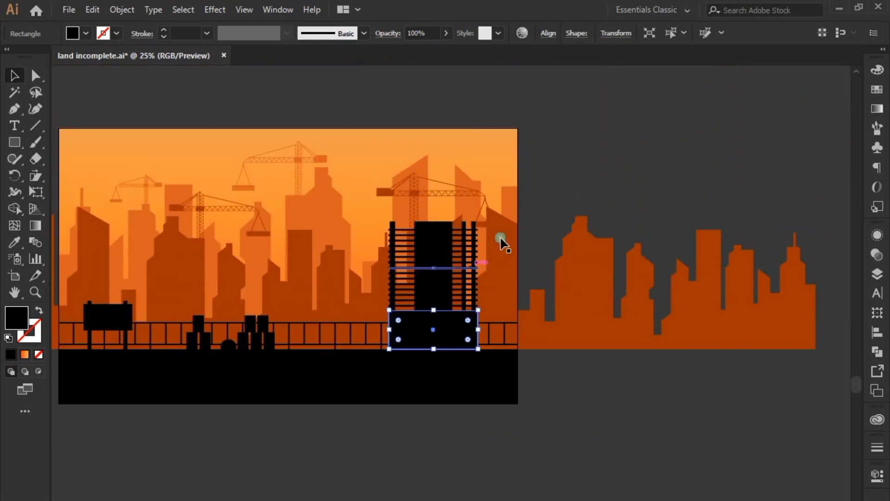
key("backslash")
left_click_drag(391, 233, 477, 233)
key("ctrl+equal")
left_click_drag(440, 292, 459, 304)
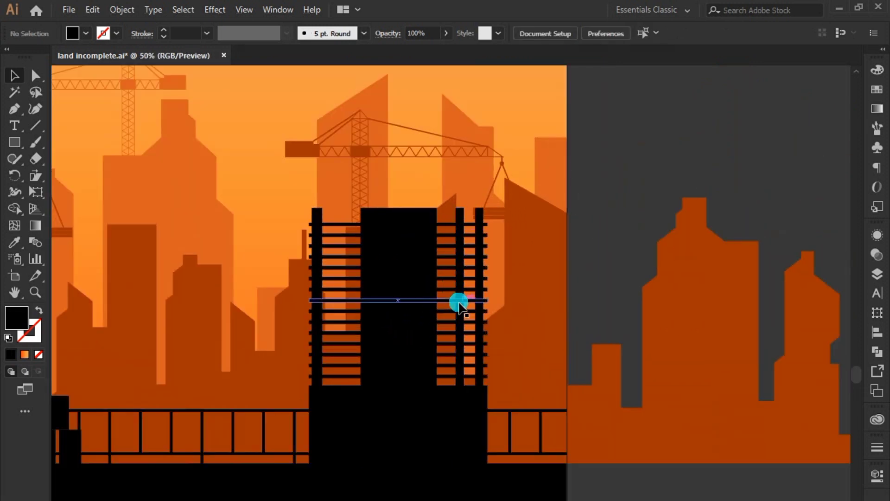
left_click(458, 299, "shift")
key("ctrl+equal")
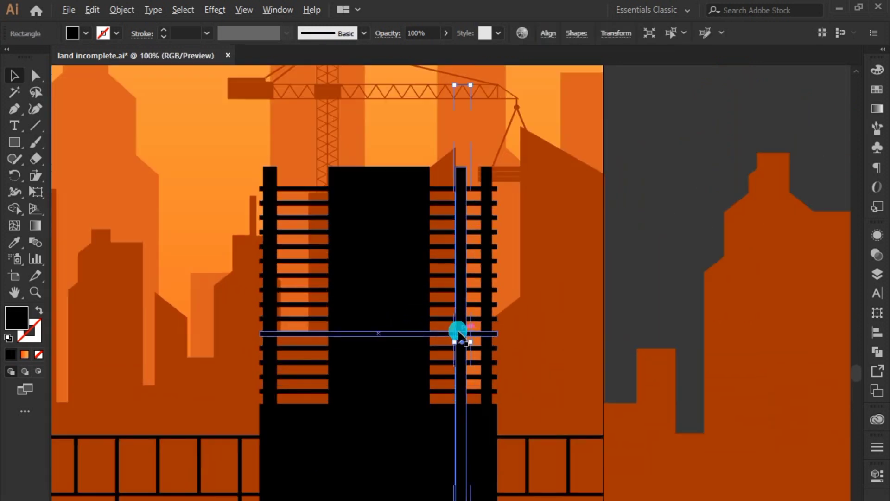
left_click(466, 302, "shift")
Step: Copy a vertical black post leftward to add another scaffold upright
left_click(463, 301)
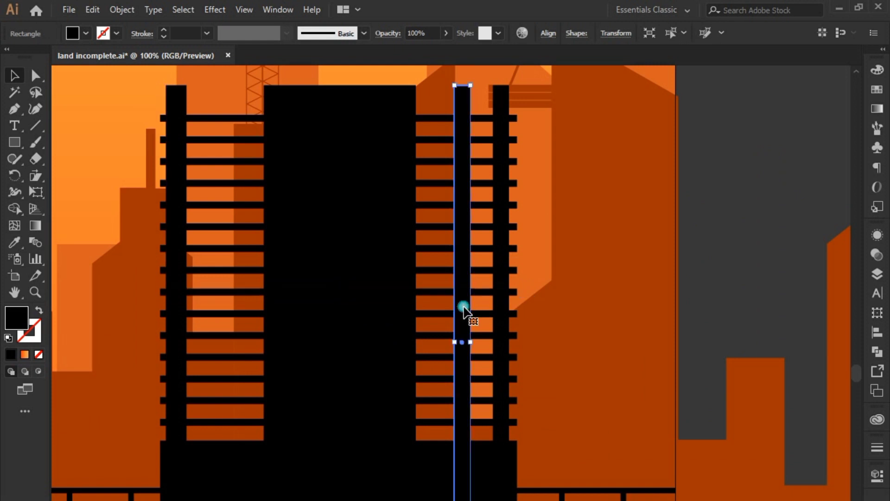
double_click(464, 304)
left_click(471, 301)
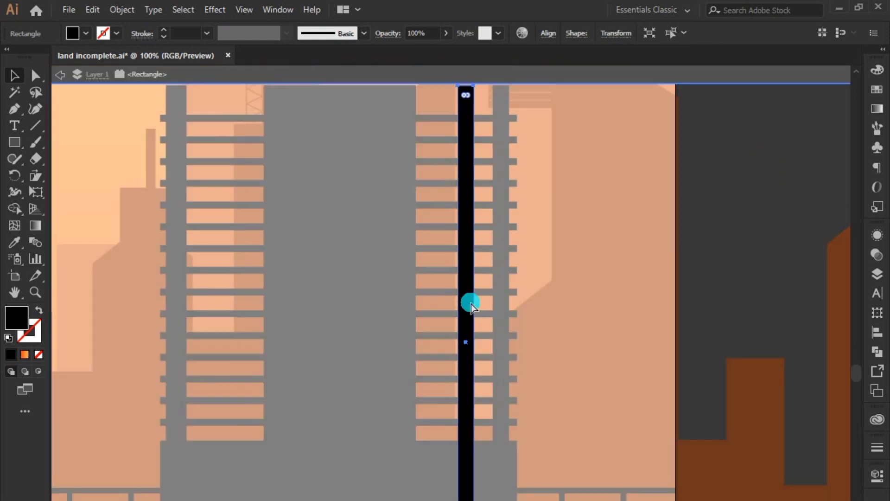
double_click(690, 272)
left_click(477, 261)
mouse_move(478, 261)
left_mouse_down()
mouse_move(237, 341)
mouse_move(230, 325)
mouse_move(249, 331)
mouse_move(208, 330)
left_mouse_up()
left_click(718, 265)
scroll(404, 251, "down", 1)
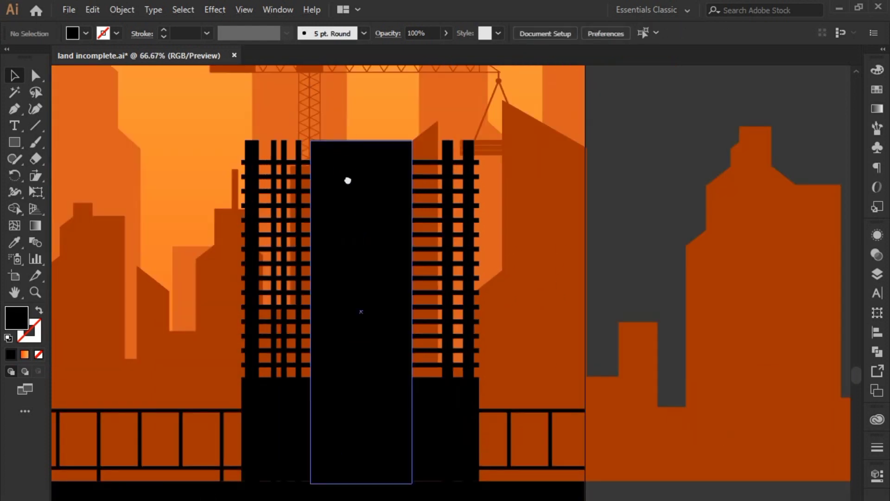
scroll(345, 181, "up", 1)
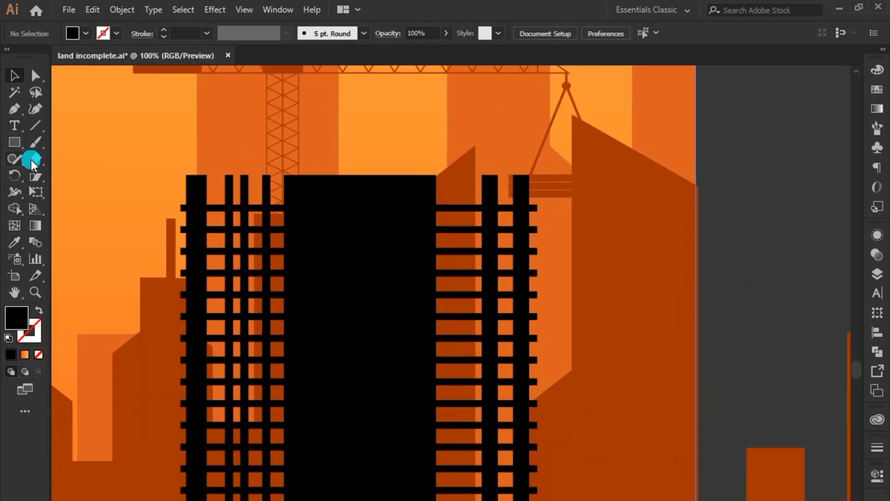
Step: Move a horizontal bar up to cap the tower and trim its ends to the tower width
left_click(243, 207)
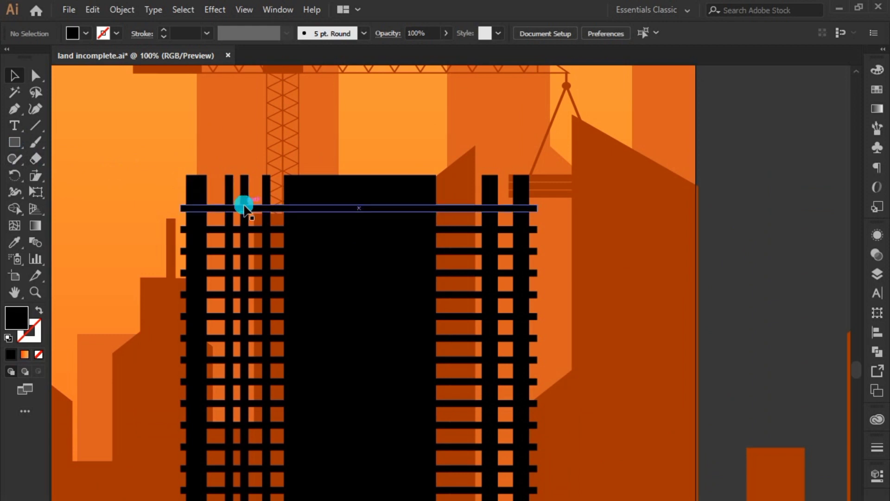
left_click_drag(244, 207, 244, 170)
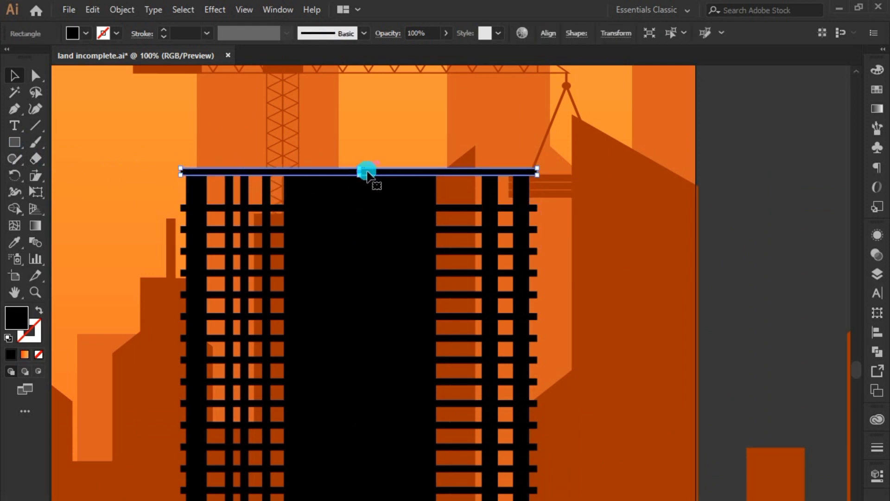
scroll(532, 176, "up", 2)
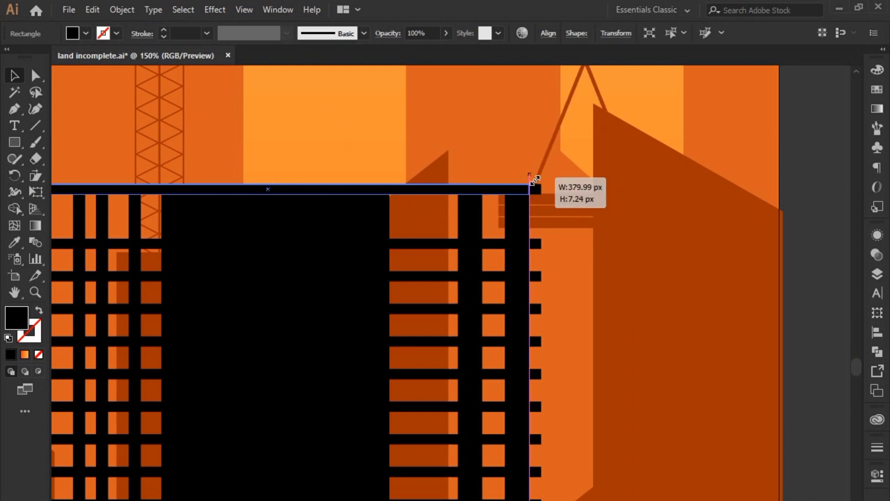
left_click_drag(541, 184, 529, 185)
scroll(507, 219, "down", 2)
scroll(366, 233, "up", 2)
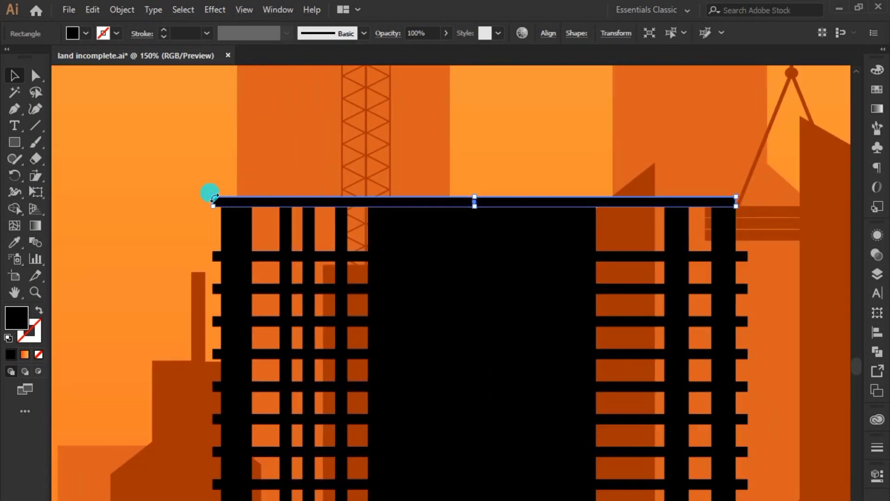
left_click_drag(215, 199, 222, 201)
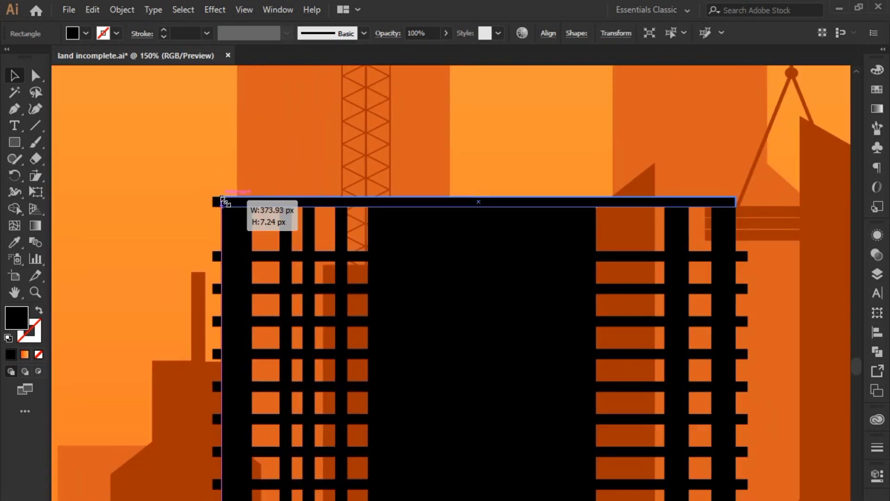
left_click_drag(473, 199, 480, 197)
left_click_drag(381, 292, 325, 336)
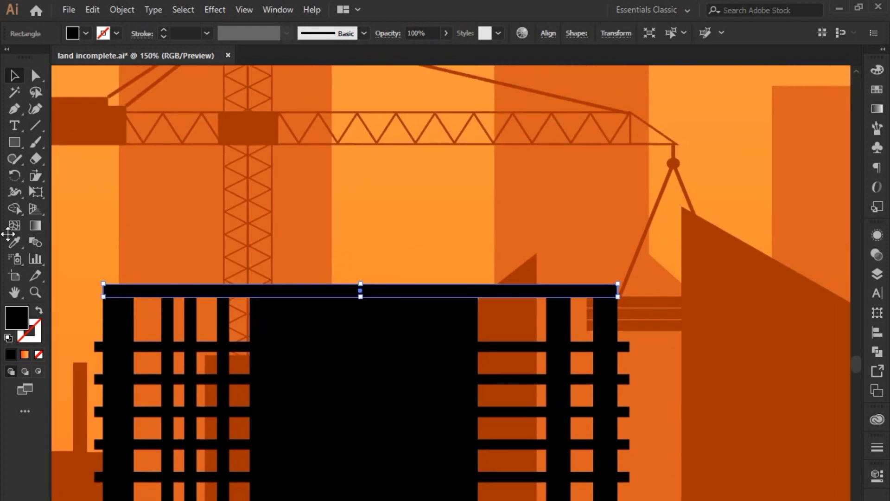
Step: Draw another bar across the tower top and stack a shorter bar above it
left_click(17, 144)
left_click_drag(475, 288, 609, 294)
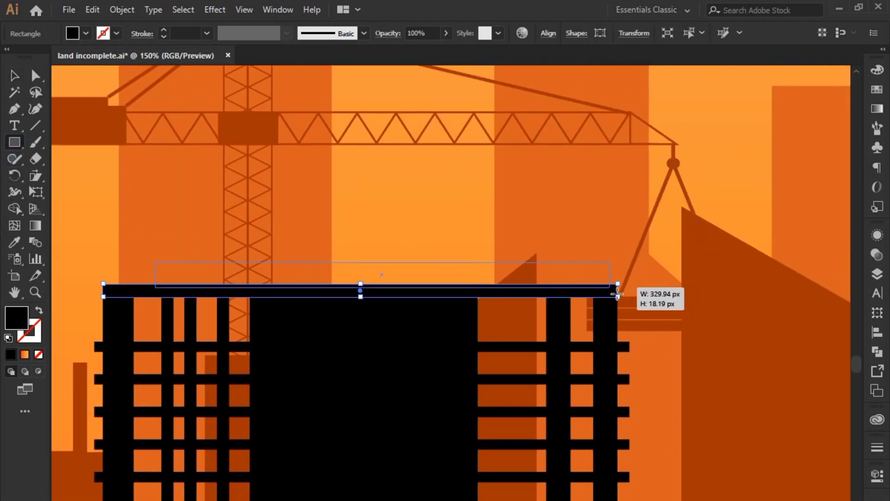
left_click_drag(617, 294, 607, 283)
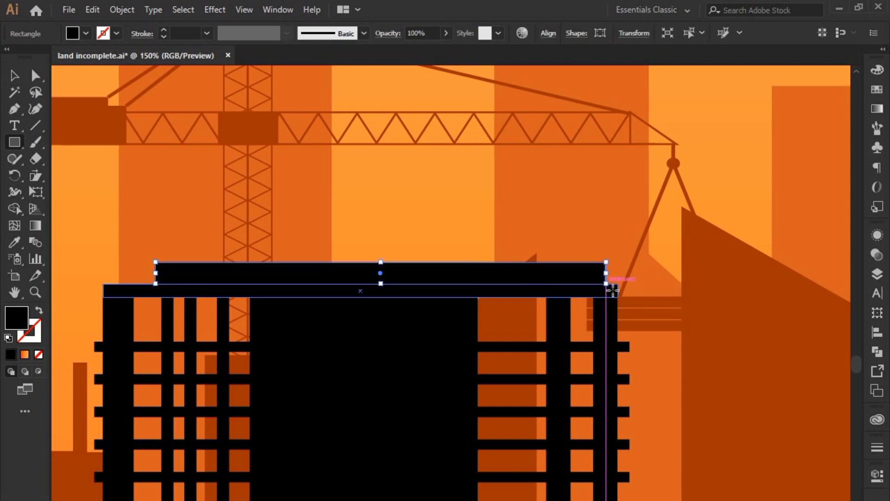
left_click(15, 75)
left_click_drag(219, 268, 241, 247)
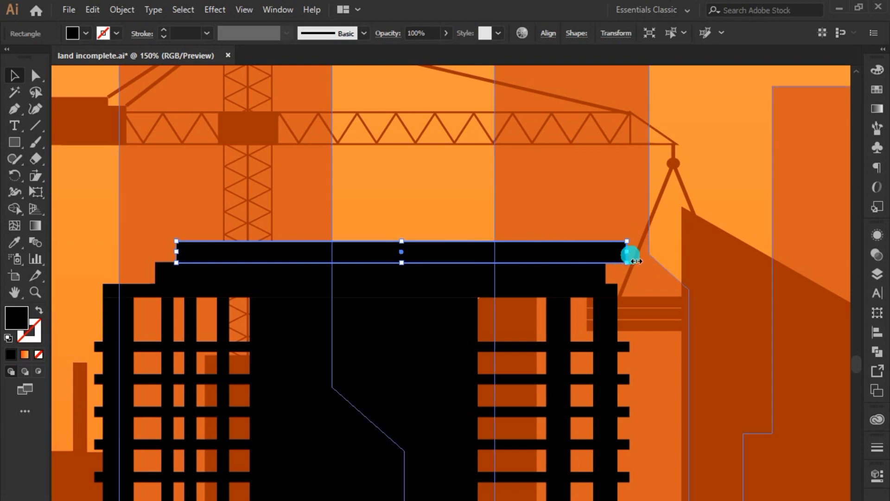
left_click_drag(629, 252, 617, 258)
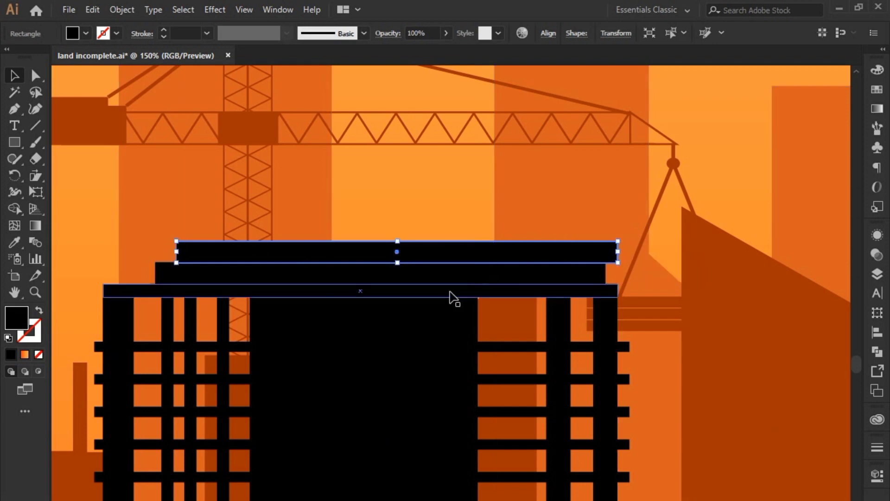
Step: Draw a small black block standing on the top roof tier
key("ctrl+minus")
key("ctrl+plus")
left_click(14, 141)
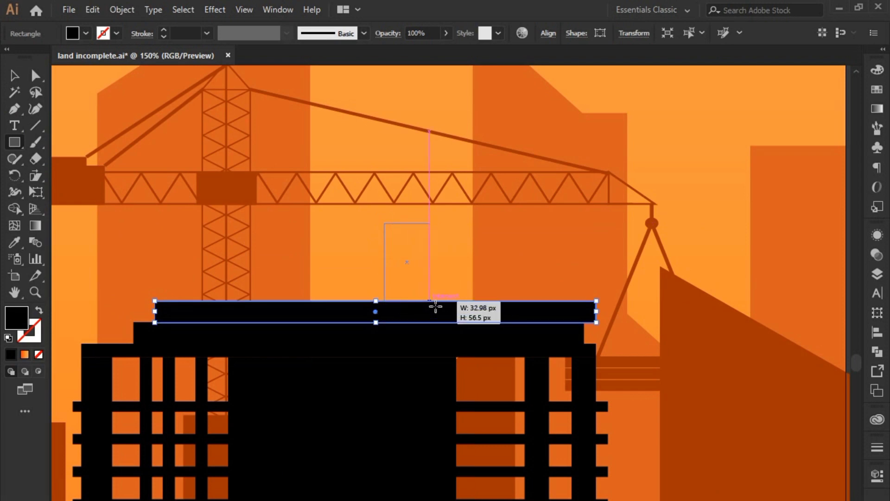
left_click_drag(392, 239, 429, 301)
Step: Draw a thin black pole rising from the rooftop block toward the crane jib
key("v")
key("ctrl+plus")
left_click(366, 318)
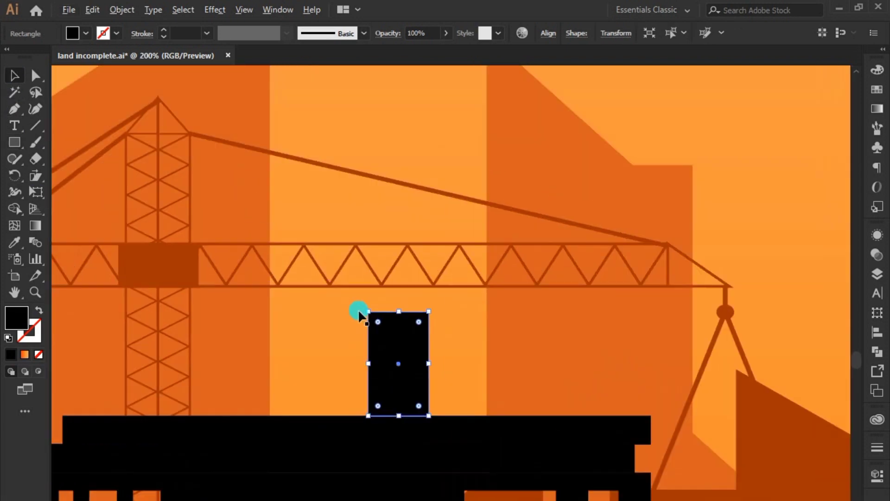
left_click(20, 143)
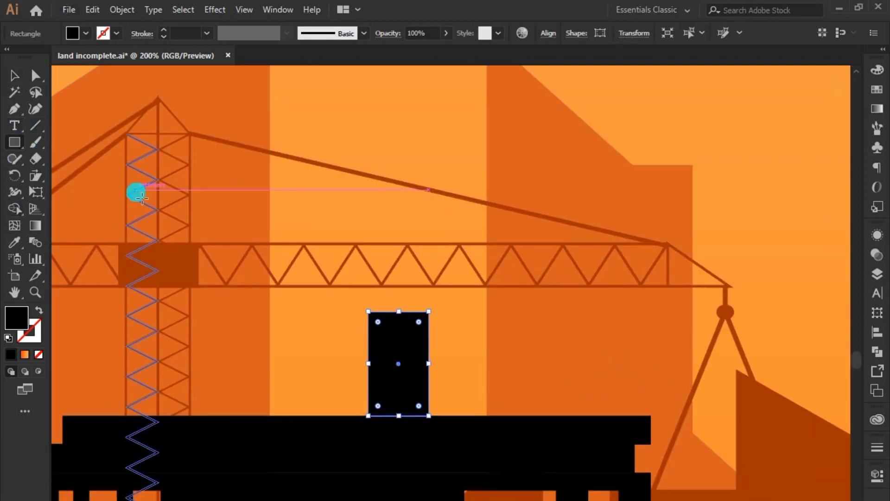
scroll(399, 265, "up", 1)
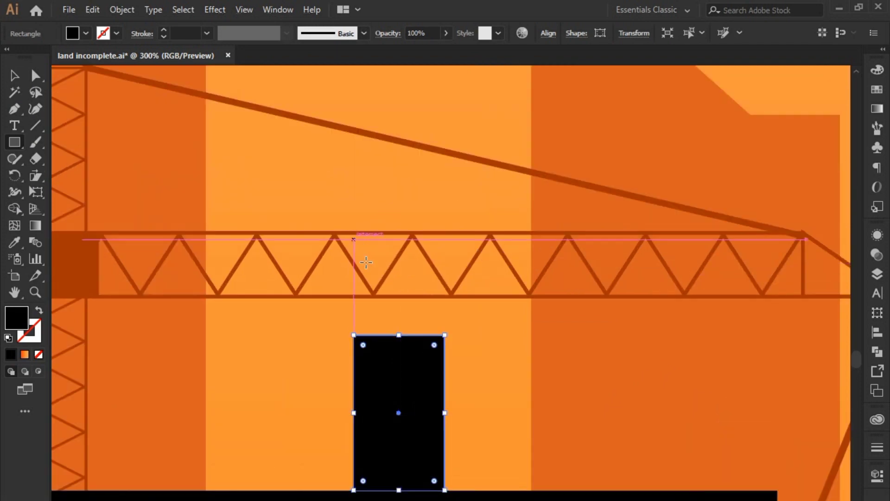
left_click_drag(354, 239, 361, 335)
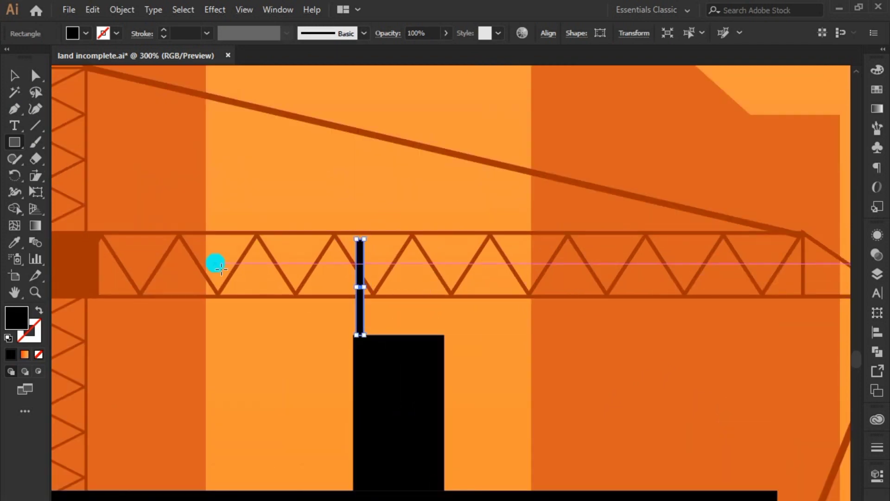
key("v")
key("ctrl+plus")
mouse_move(358, 318)
left_mouse_down()
mouse_move(453, 332)
mouse_move(446, 345)
left_mouse_up()
Step: Alt-drag several duplicates of the pole, making some taller and some shorter
left_click_drag(448, 223, 458, 212)
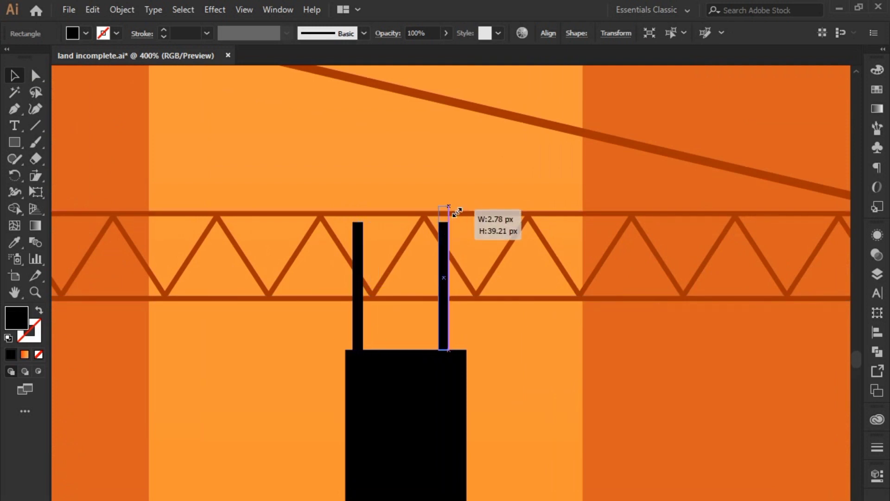
left_click(443, 268)
left_click_drag(449, 263, 454, 242)
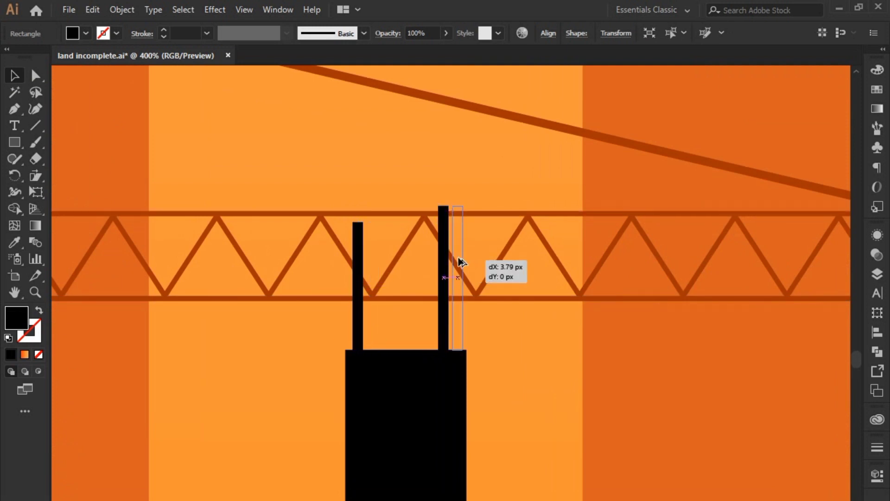
left_click_drag(463, 206, 463, 255)
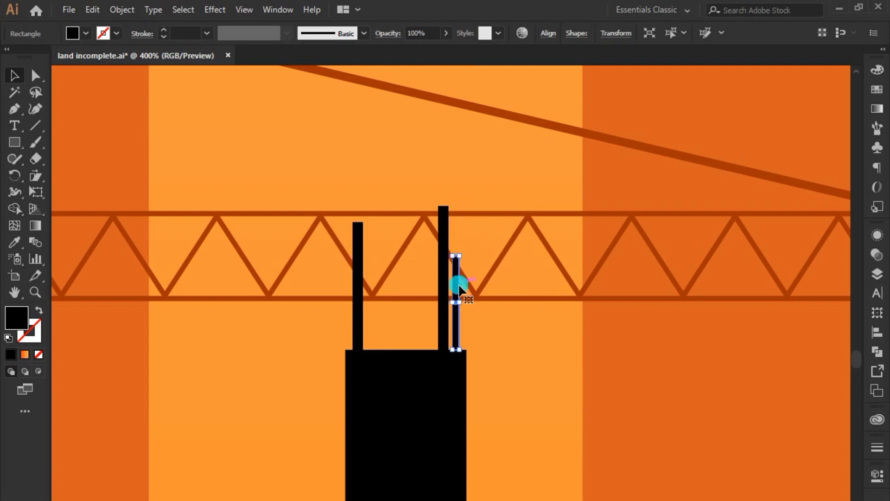
mouse_move(459, 287)
left_mouse_down()
mouse_move(375, 292)
mouse_move(407, 281)
left_mouse_up()
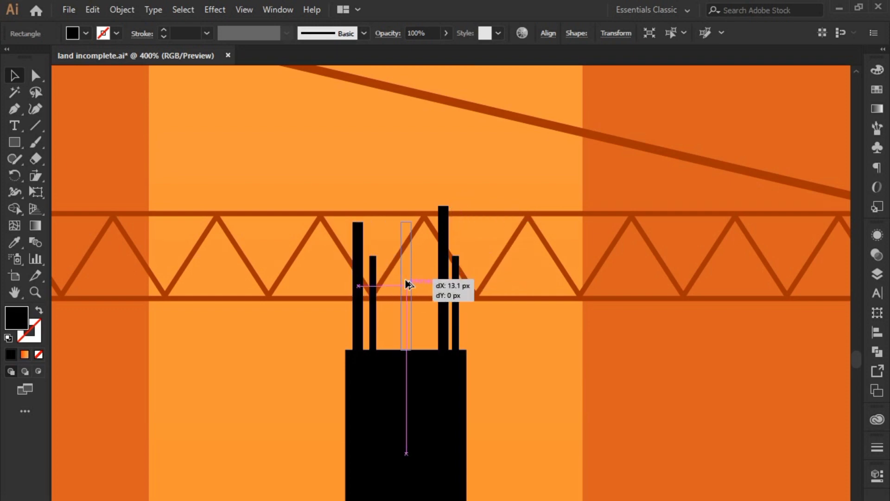
mouse_move(411, 223)
left_mouse_down()
mouse_move(425, 280)
mouse_move(427, 234)
left_mouse_up()
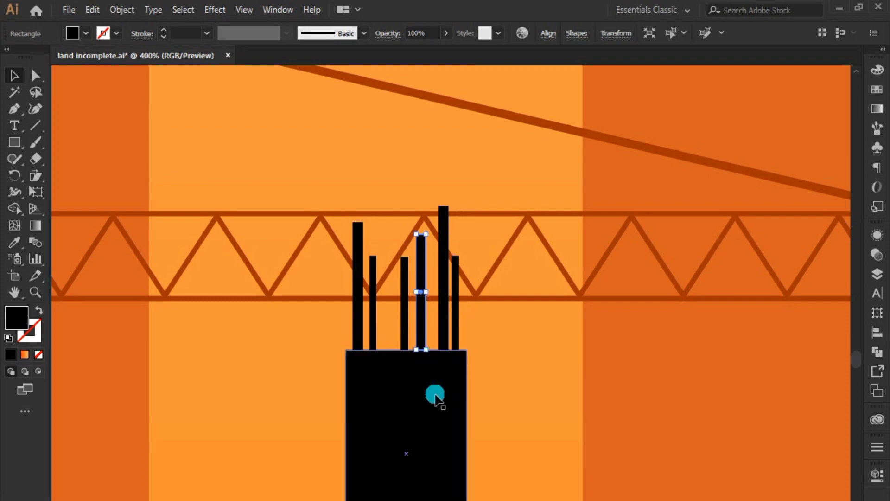
key("Right")
key("Right")
key("Right")
key("Left")
key("Left")
key("Left")
Step: Nudge one pole slightly left and select the block together with all its poles
left_click(410, 342)
key("Left")
key("Left")
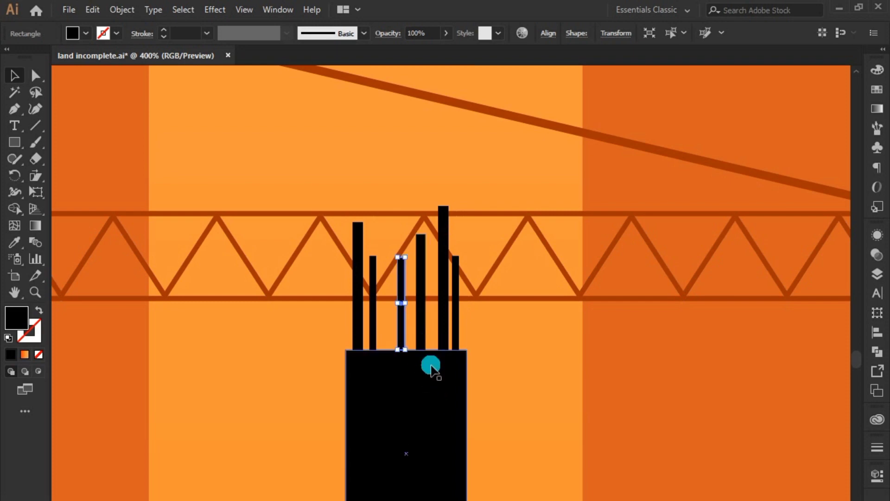
scroll(436, 325, "down", 5)
scroll(433, 316, "down", 1)
scroll(468, 353, "up", 8)
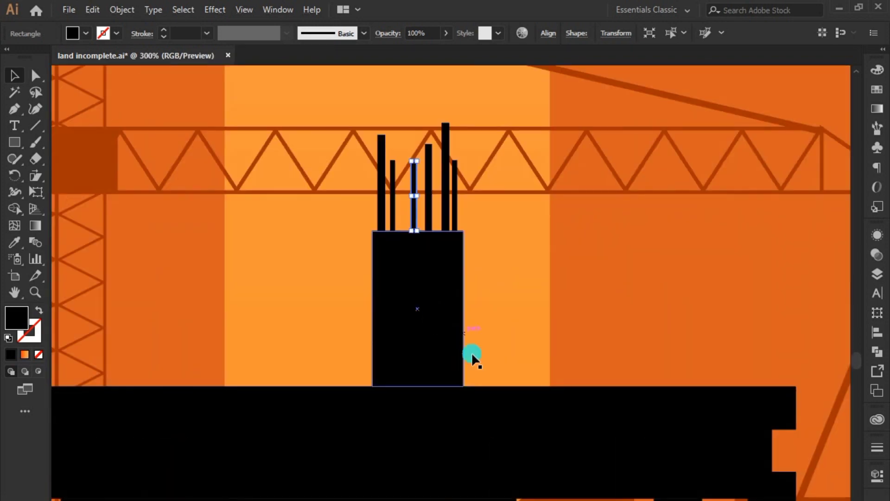
left_click(441, 134, "shift")
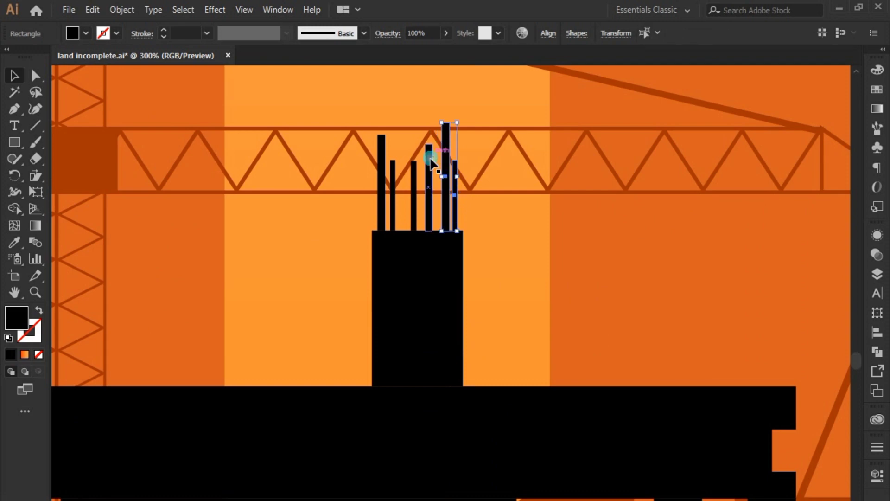
left_click(414, 191, "shift")
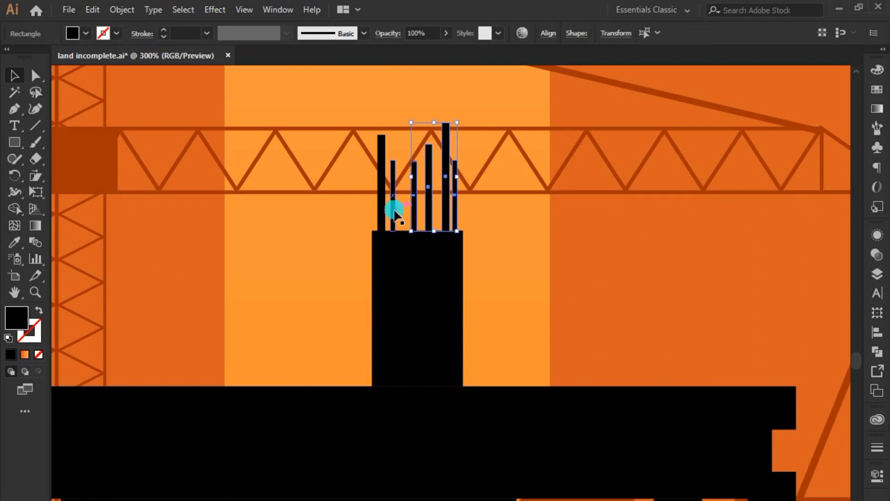
Step: Group the rooftop block with its poles and place a copy to its right
right_click(405, 272)
left_click(436, 358)
left_click_drag(429, 307, 571, 305)
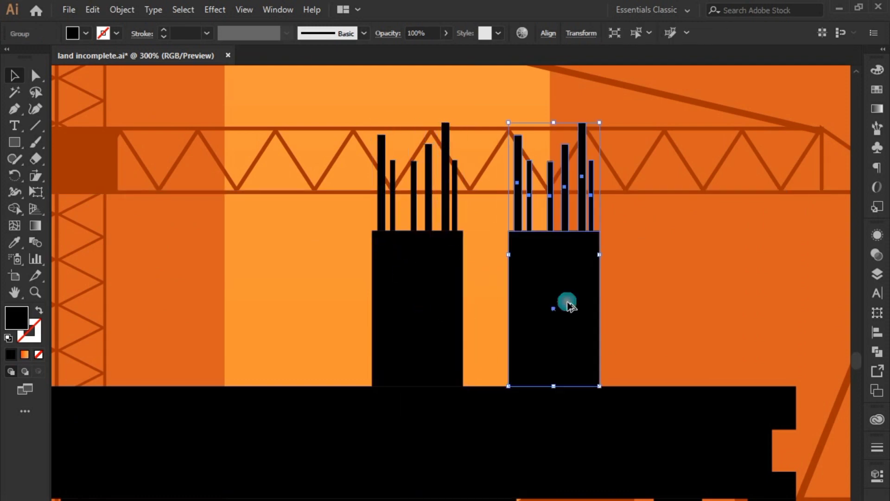
scroll(564, 314, "down", 5, "alt")
scroll(566, 306, "down", 5)
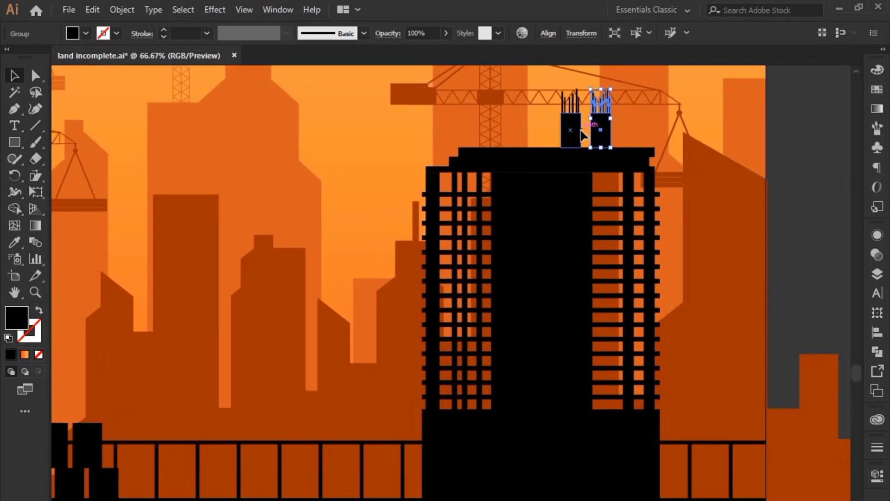
Step: Try dropping a copy at street level, then undo it and zoom out to the whole tower
left_click_drag(371, 487, 370, 488)
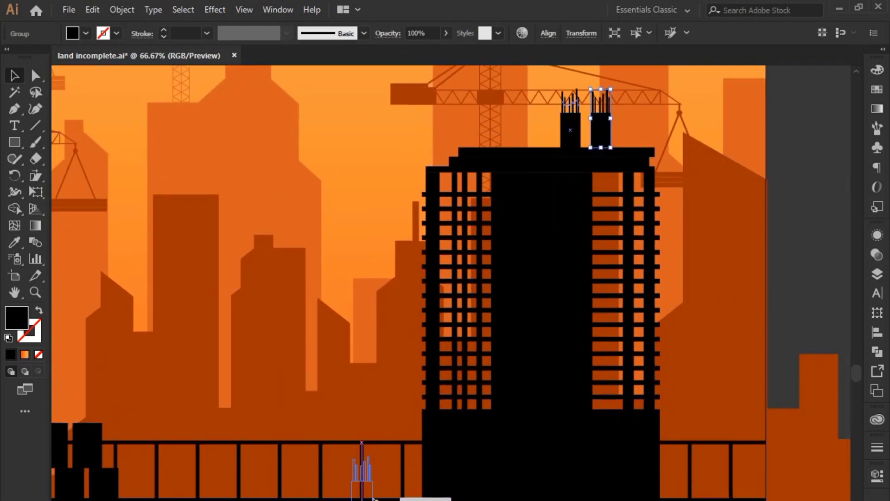
left_click_drag(380, 456, 406, 322)
scroll(401, 413, "up", 3)
key("ctrl+z")
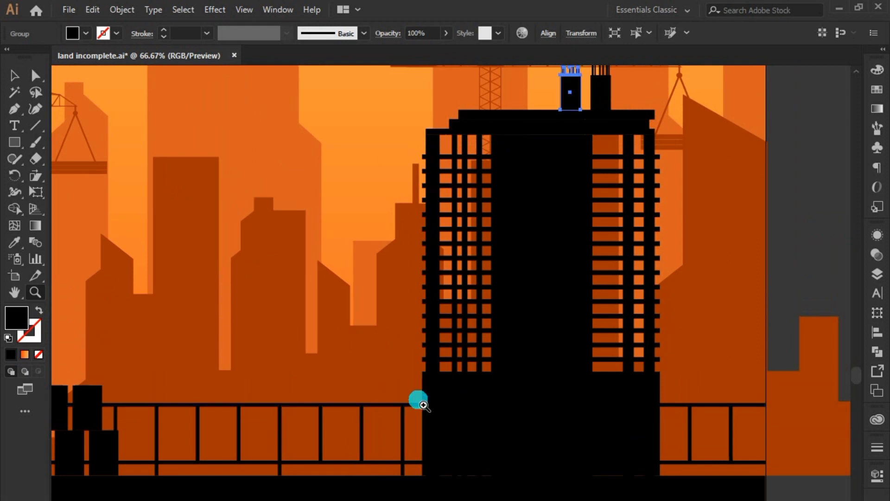
left_click(521, 220, "alt")
key("v")
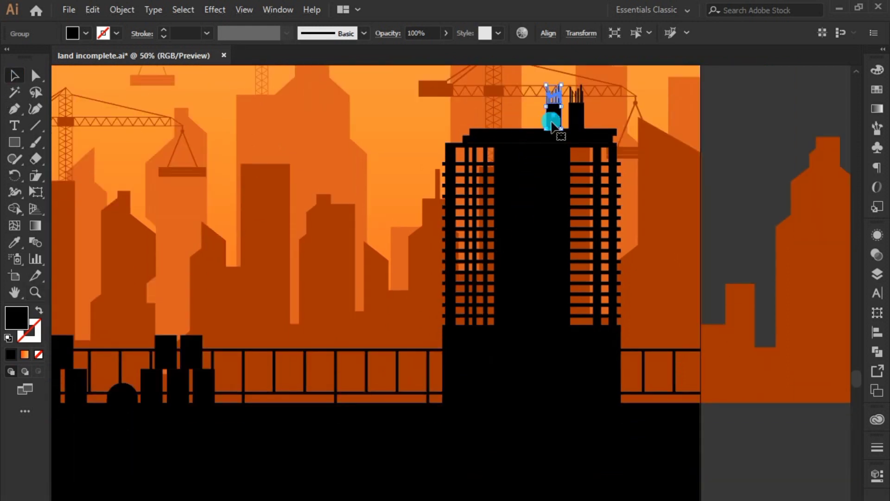
Step: Copy the masted block onto the railing, shrink it, and add a second copy to its left
left_click_drag(552, 125, 399, 400)
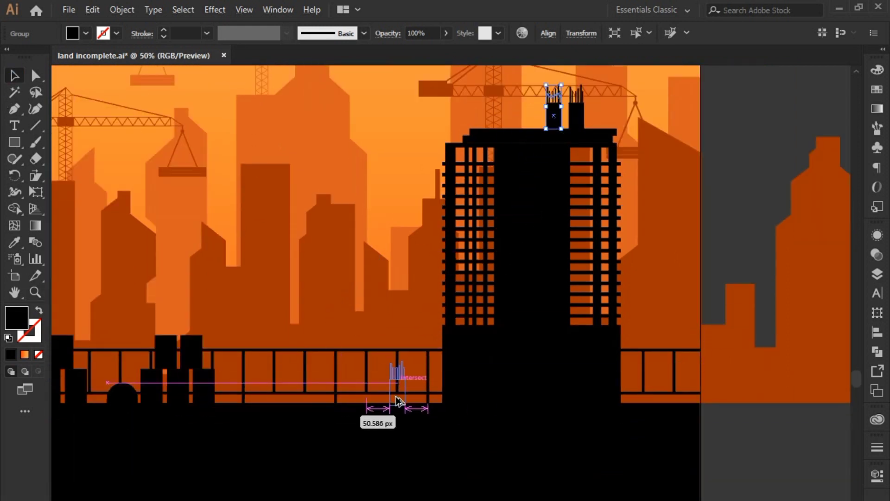
left_click_drag(400, 400, 398, 403)
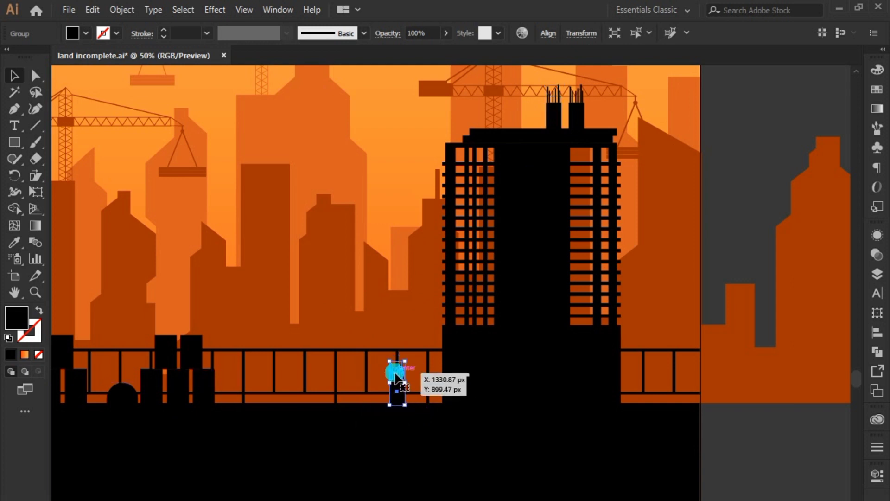
mouse_move(397, 369)
left_mouse_down()
mouse_move(425, 340)
mouse_move(411, 344)
left_mouse_up()
left_click_drag(400, 385, 373, 385)
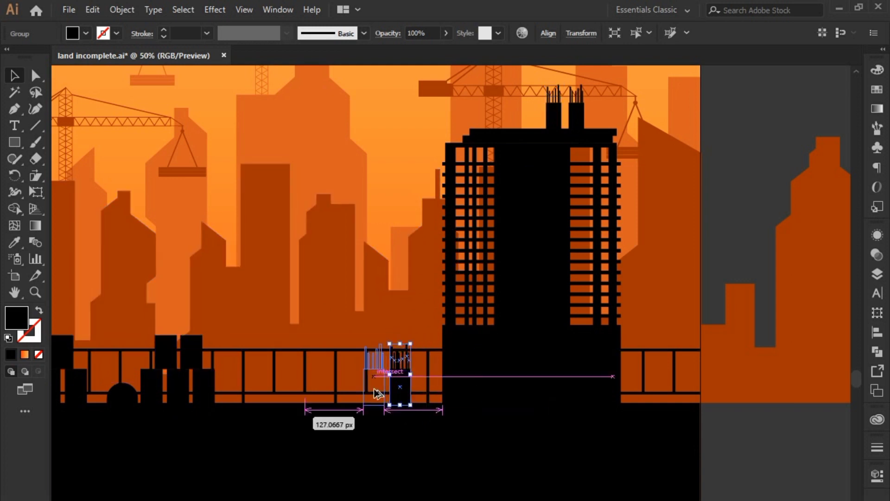
left_click(686, 259)
scroll(510, 348, "down", 1)
Step: Select the tower without the crane, narrow it from the left, and shift it right
scroll(478, 371, "down", 2)
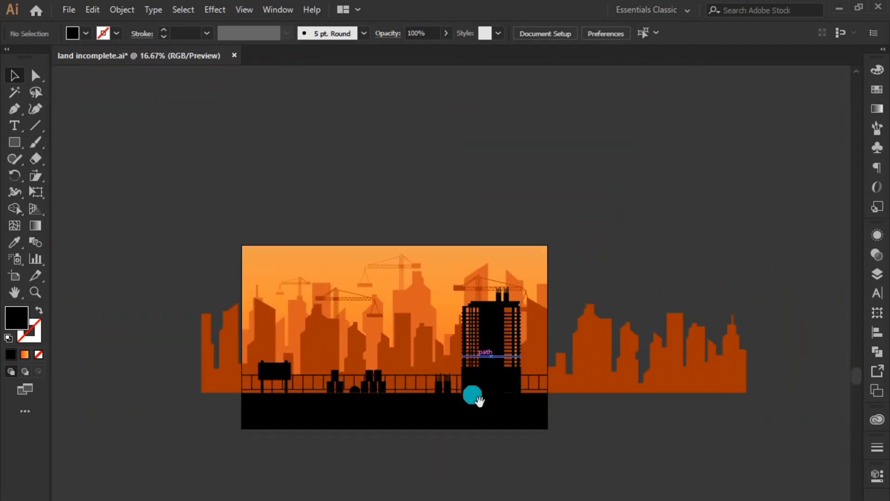
scroll(538, 281, "up", 1)
left_click(499, 343)
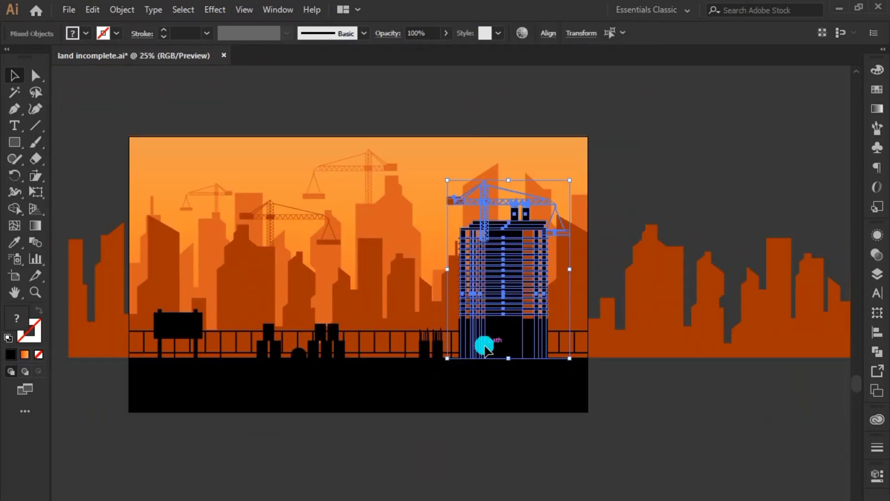
left_click(502, 199, "shift")
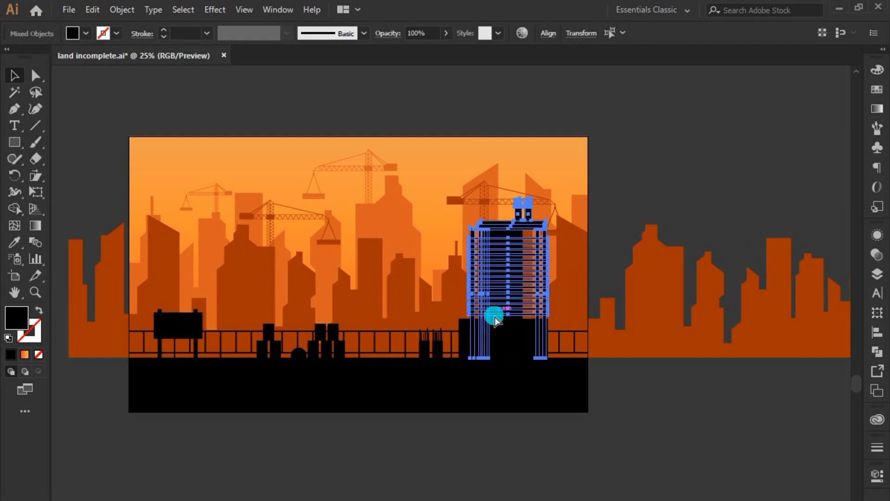
left_click_drag(458, 284, 486, 285)
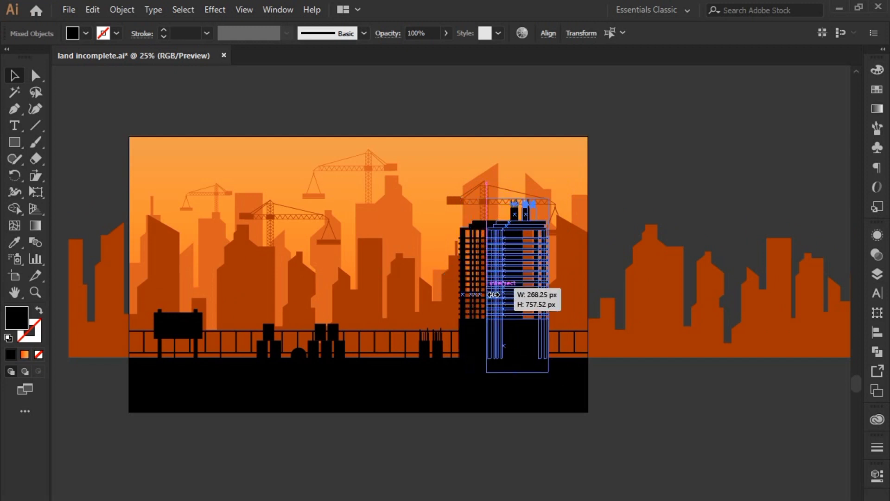
left_click_drag(532, 337, 553, 352)
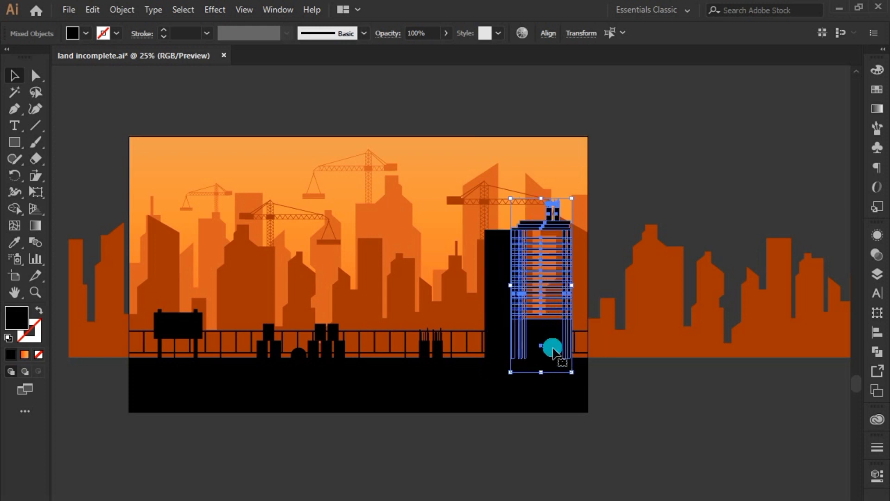
Step: Reselect the whole tower group, fine-tune its position and width, then deselect
left_click(504, 323)
left_click(509, 345)
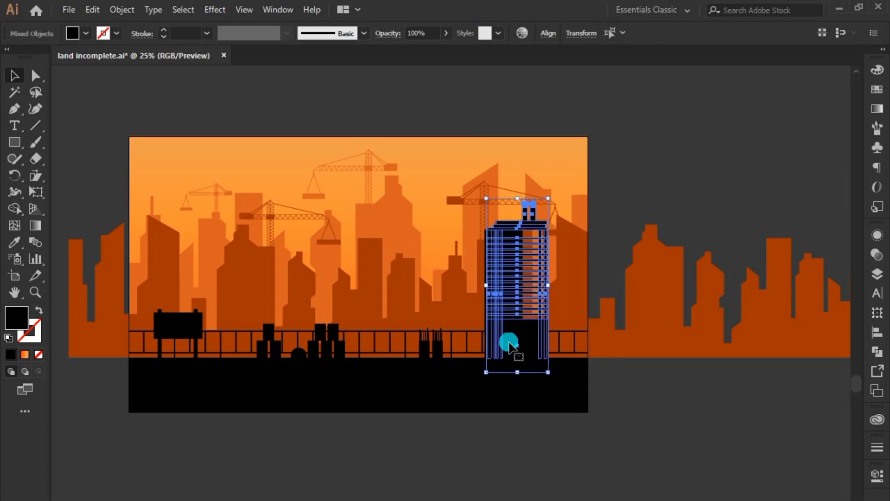
left_click_drag(526, 305, 503, 305)
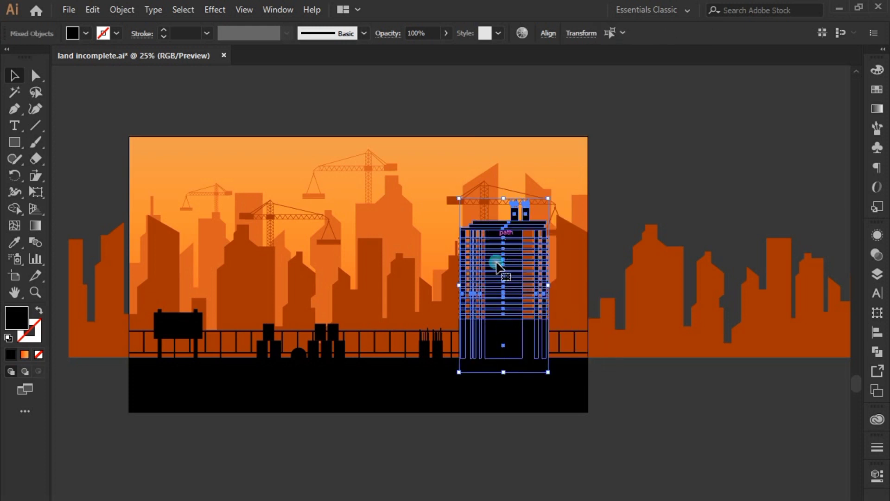
left_click_drag(504, 353, 527, 353)
left_click_drag(483, 285, 490, 292)
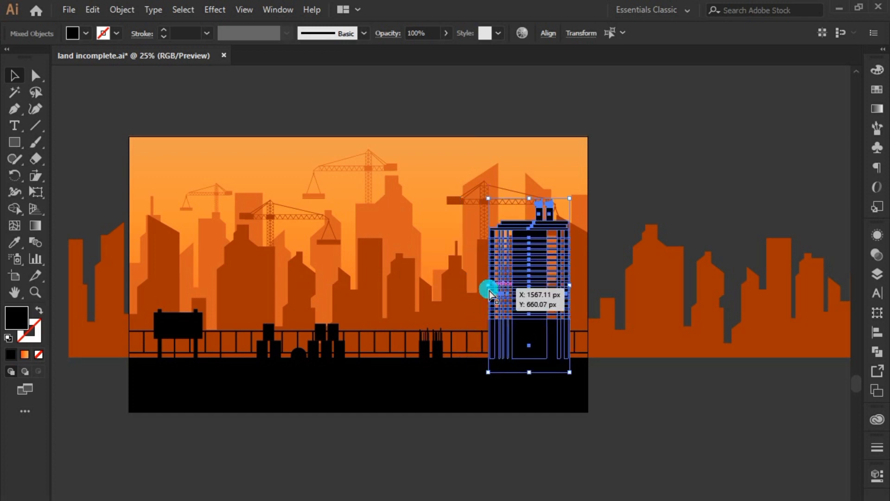
left_click(631, 157)
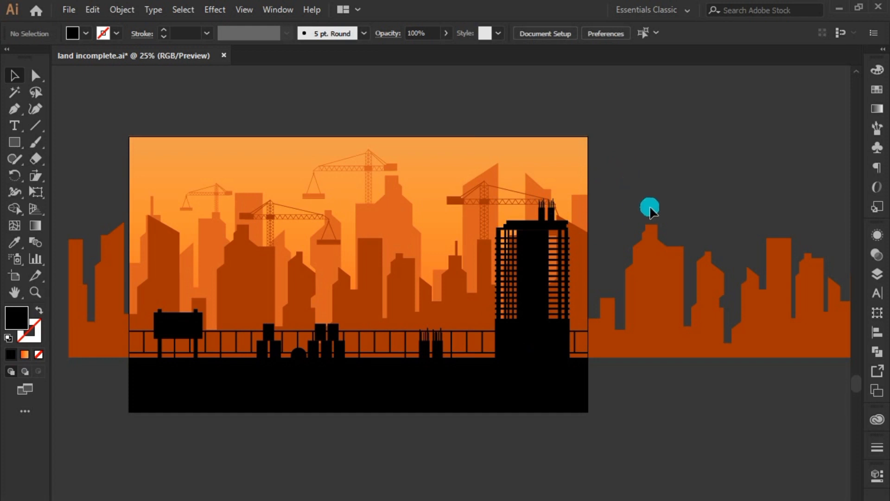
scroll(650, 209, "up", 1)
Step: Move the left crane onto the tower roof and reflect it vertically so its arm faces left
left_click_drag(137, 228, 486, 193)
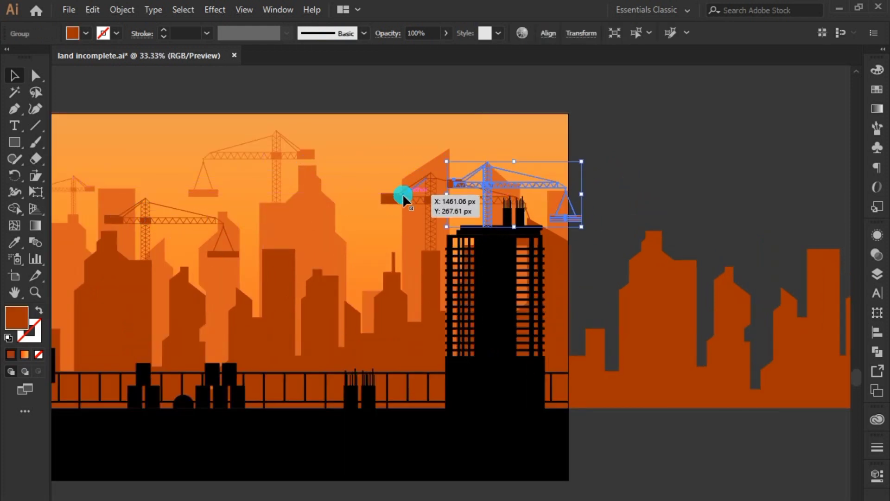
left_click_drag(409, 188, 403, 193)
left_click(450, 199)
right_click(463, 183)
mouse_move(508, 320)
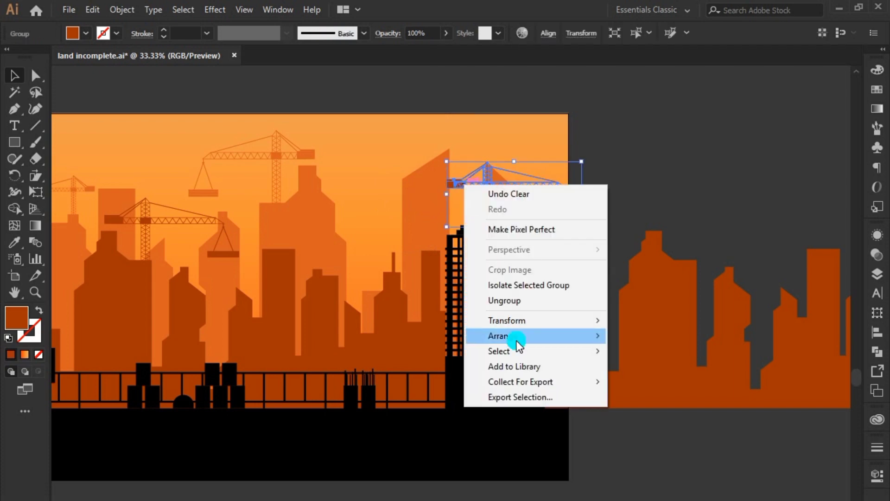
left_click(638, 371)
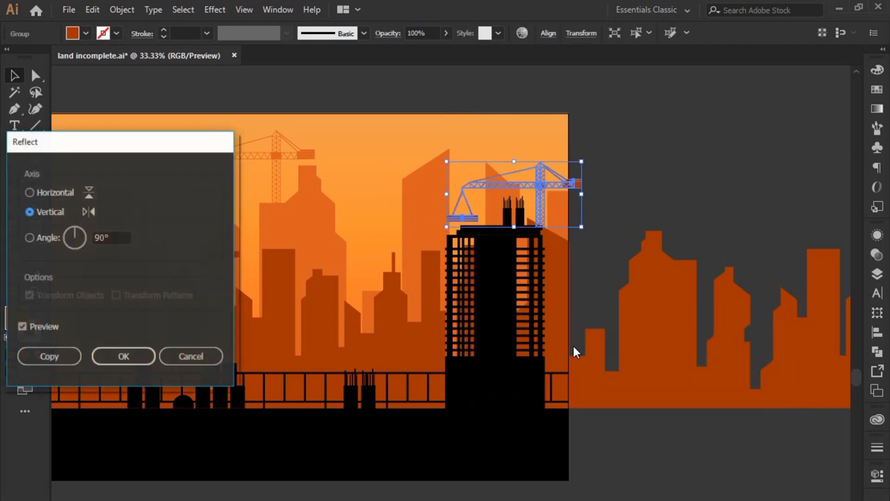
left_click(138, 360)
Step: Shift the crane left, enlarge it, and eyedropper the tower's black onto it
left_click_drag(543, 182, 491, 182)
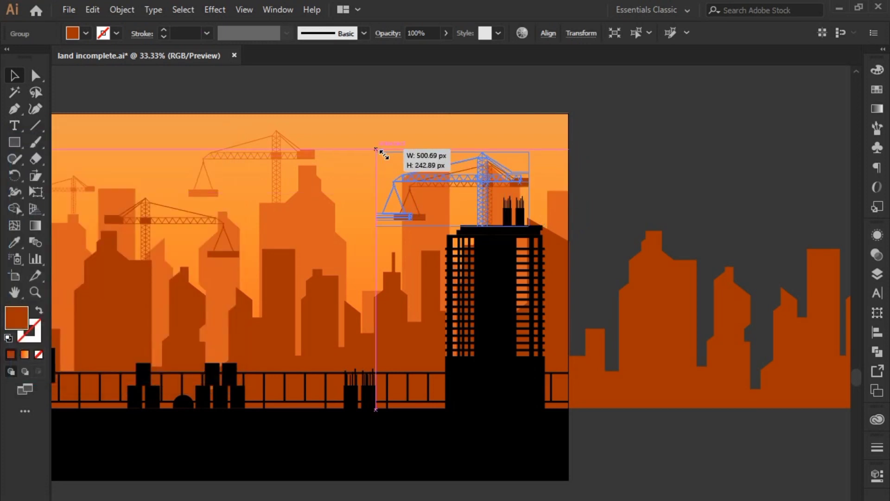
left_click_drag(394, 161, 374, 150)
left_click(14, 242)
left_click(496, 338)
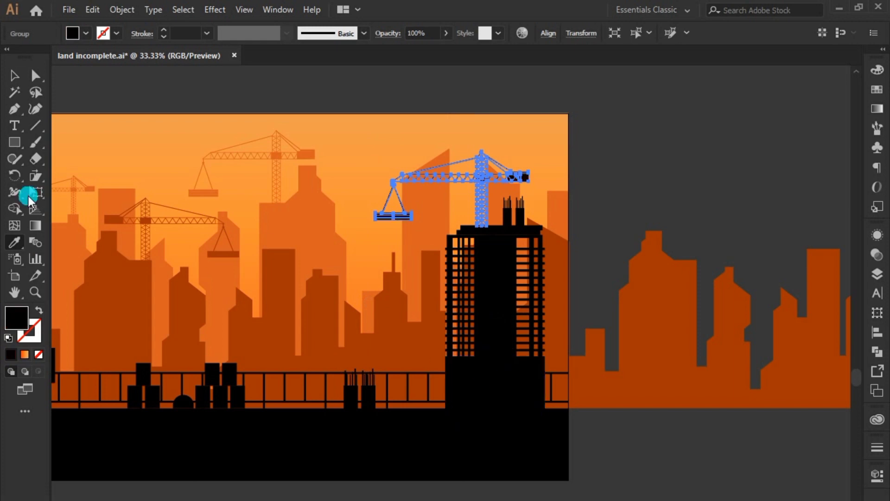
Step: Deselect the crane and bring the whole artboard into view
left_click(11, 87)
left_click(247, 121)
scroll(265, 139, "down", 2)
scroll(282, 153, "down", 1)
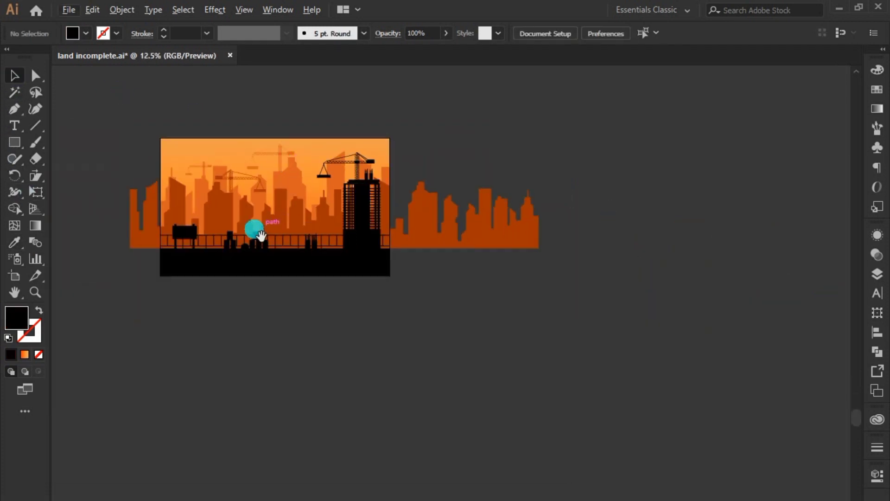
left_click_drag(255, 228, 341, 257)
scroll(338, 249, "up", 1)
scroll(338, 252, "up", 1)
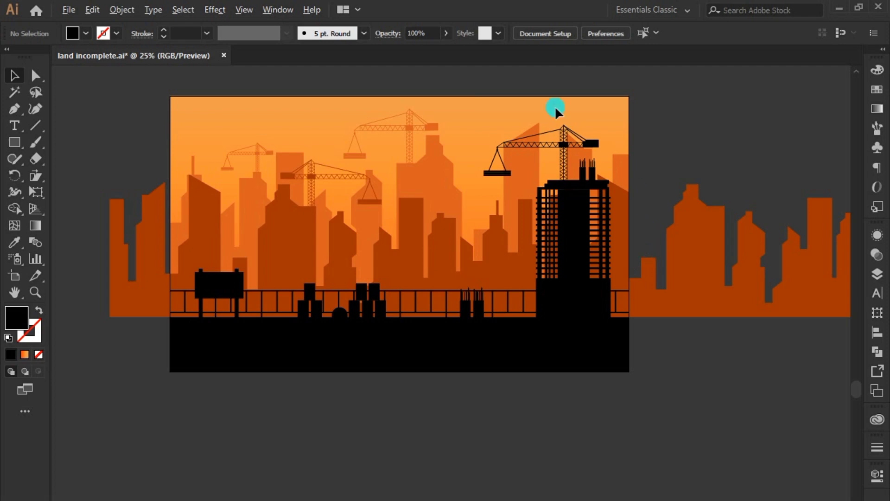
scroll(610, 132, "up", 1)
scroll(594, 162, "up", 1)
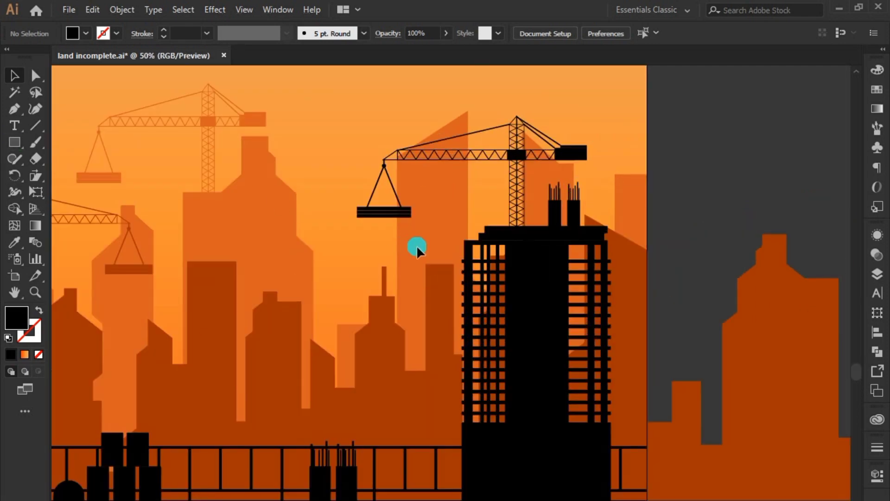
scroll(416, 245, "down", 3)
Step: Select all artwork plus the black ground, group it, and lock the selection
key("ctrl+a")
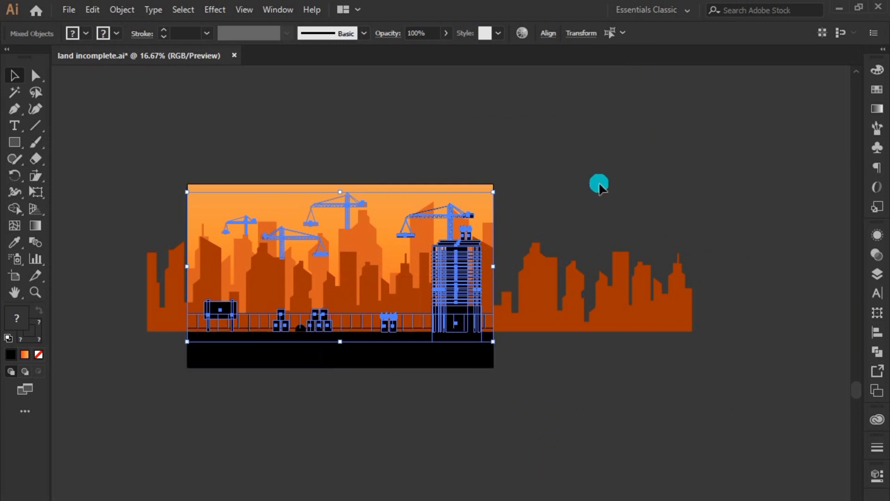
left_click(340, 355, "shift")
right_click(273, 343)
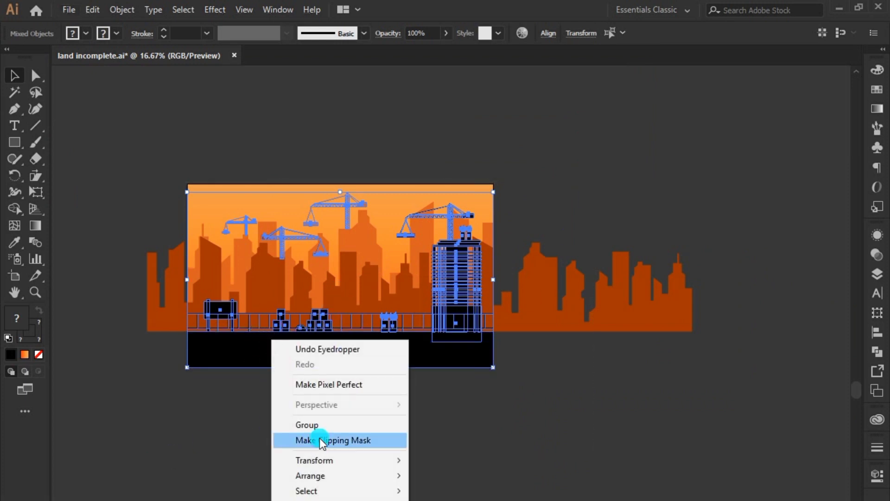
left_click(325, 423)
left_click(122, 9)
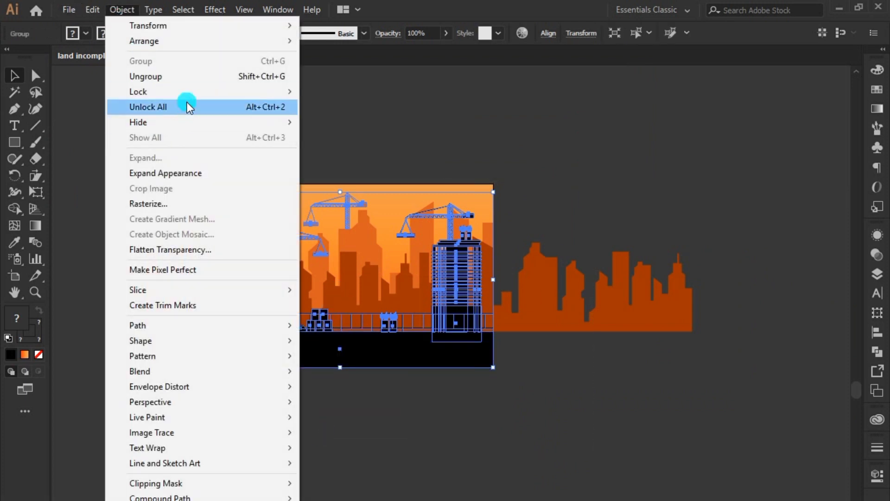
left_click(307, 91)
Step: Pick a shape tool with an orange fill from the toolbar
scroll(391, 374, "up", 3)
scroll(385, 325, "down", 5)
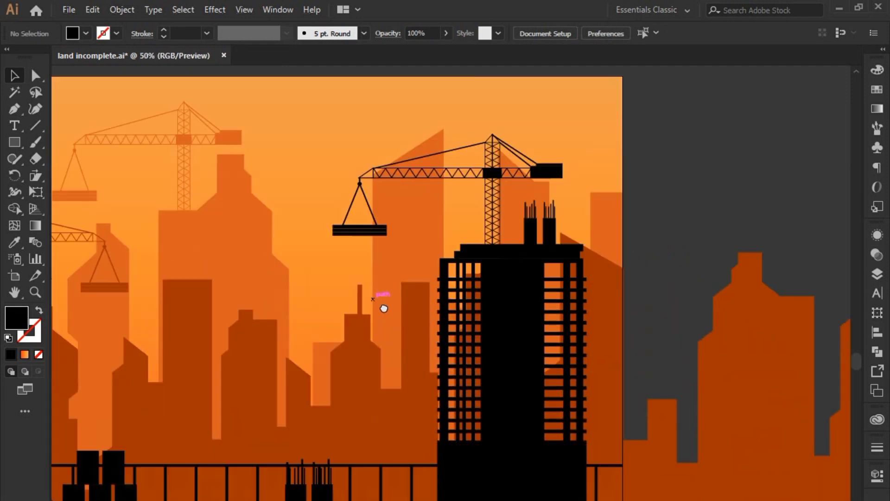
scroll(417, 304, "left", 2)
left_click_drag(14, 141, 51, 172)
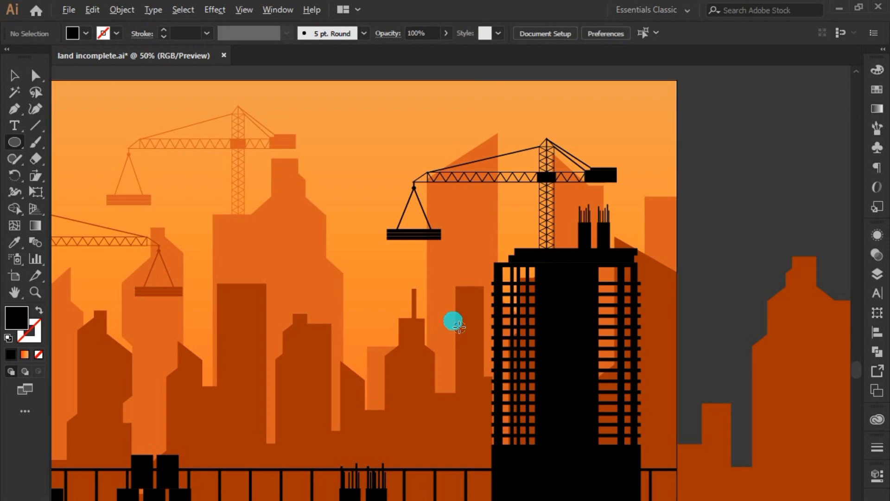
scroll(459, 327, "down", 1)
scroll(182, 148, "down", 1)
Step: Draw a 2000 × 1200 px rectangle covering the whole artboard
key("m")
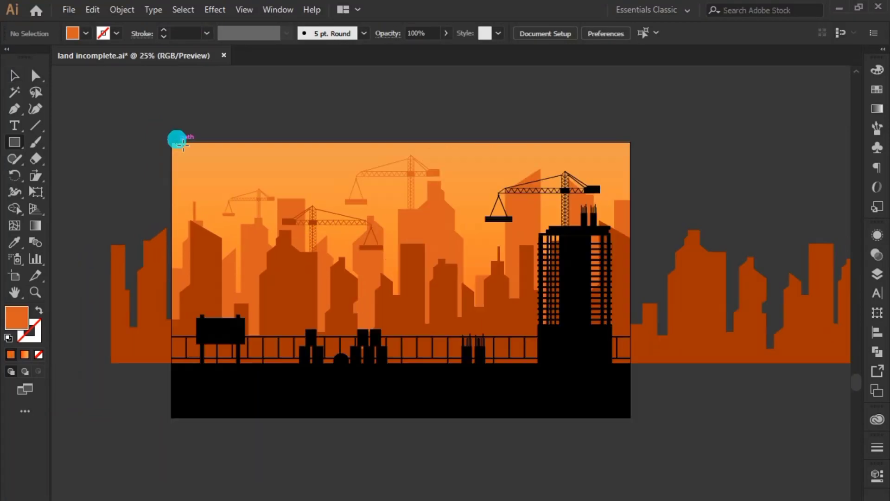
left_click_drag(175, 145, 635, 423)
key("v")
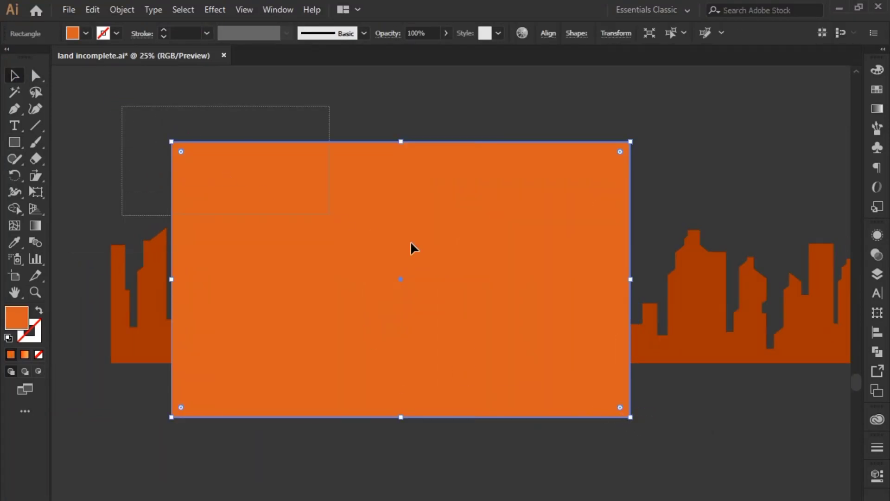
right_click(414, 224)
mouse_move(108, 111)
left_mouse_down()
mouse_move(769, 463)
mouse_move(714, 446)
left_mouse_up()
Step: Select everything and make a clipping mask from the artboard rectangle, then deselect
key("ctrl+a")
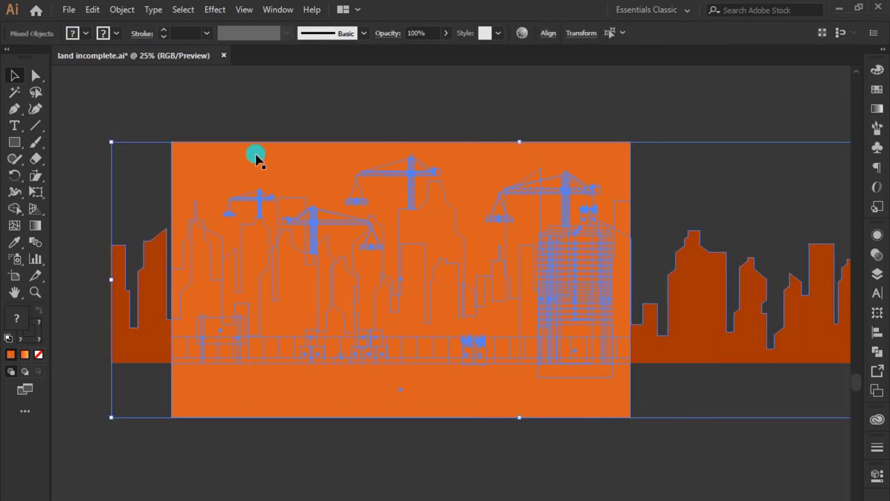
right_click(626, 408)
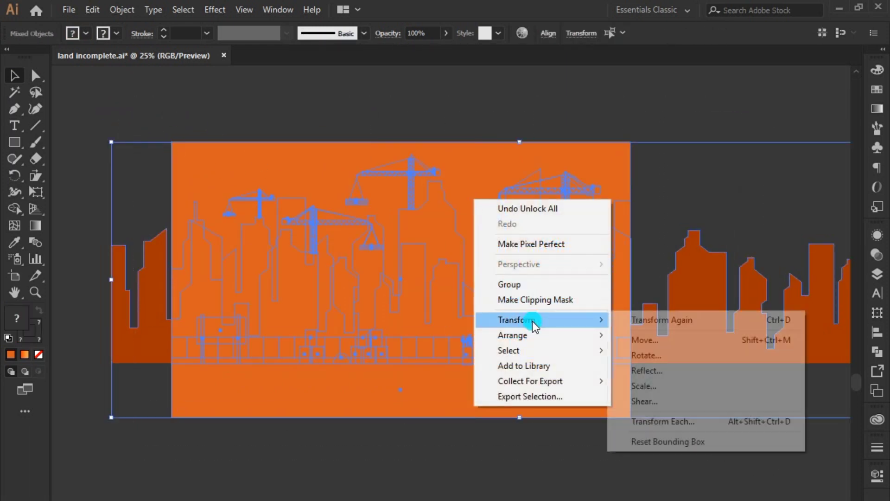
left_click(533, 307)
left_click(16, 76)
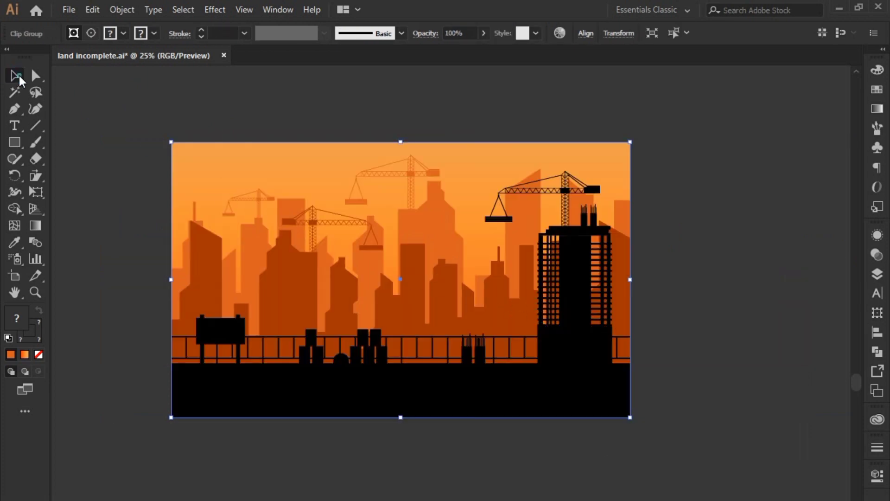
left_click(155, 167)
scroll(204, 216, "up", 1)
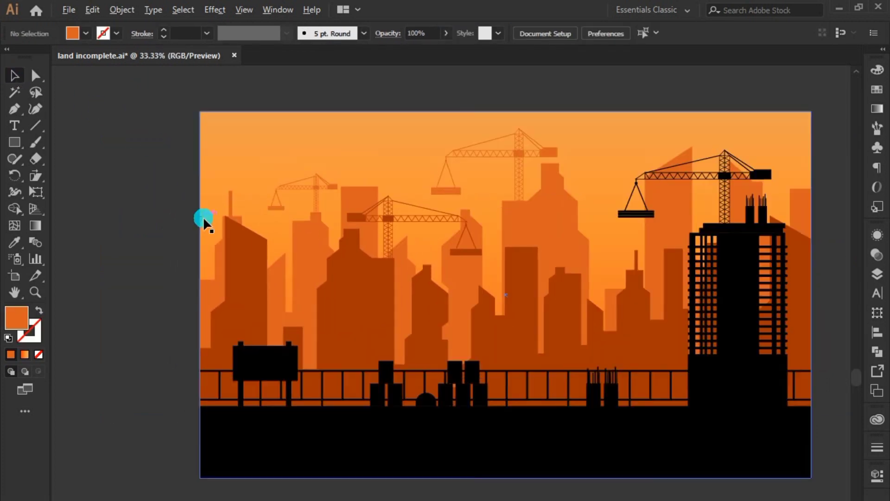